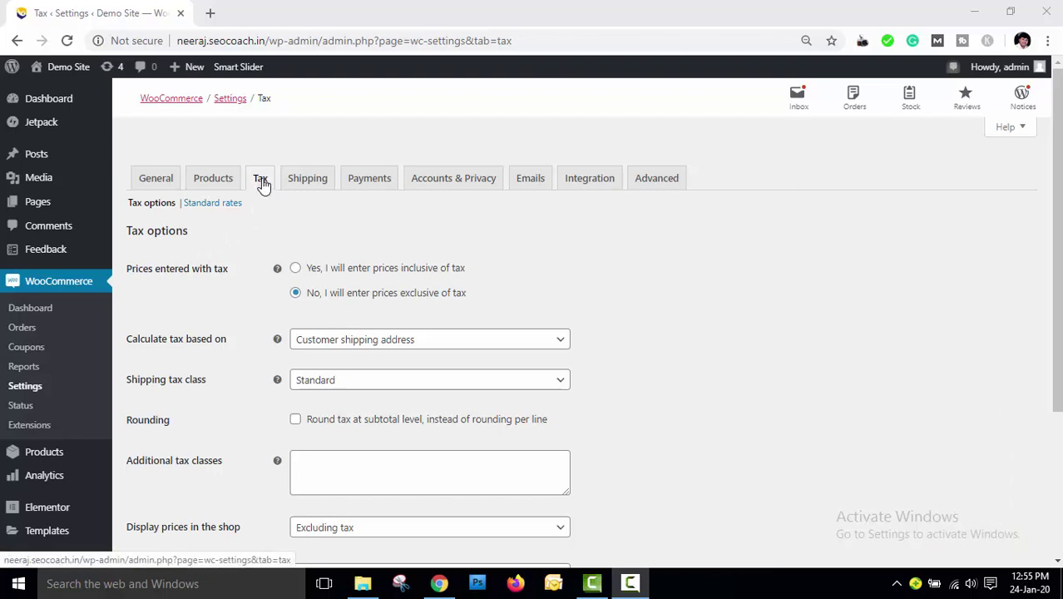
Go from the WooCommerce Dashboard to the General settings page with the store address
left_click(67, 286)
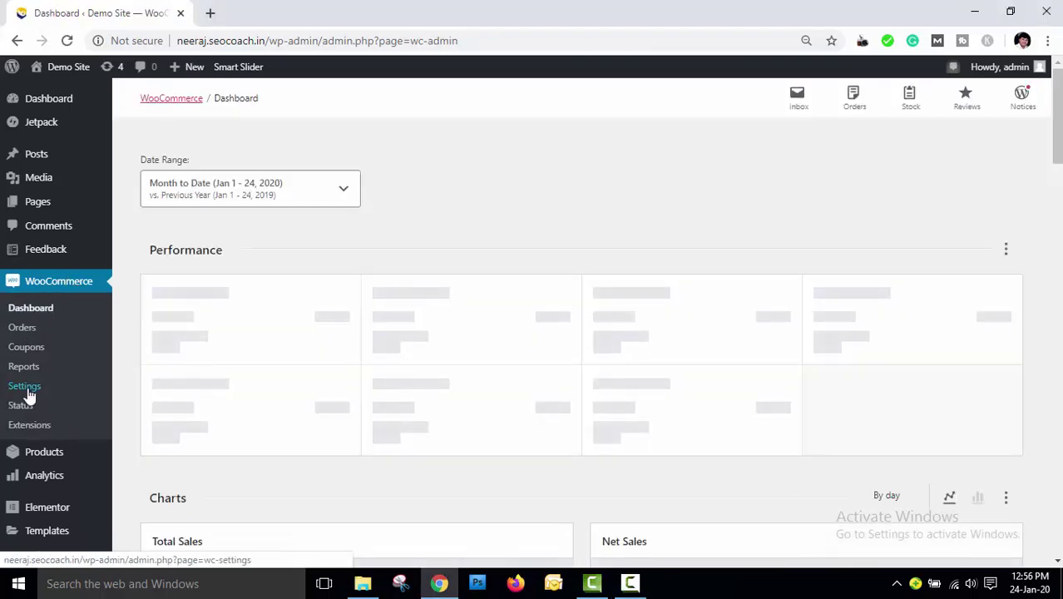
left_click(25, 387)
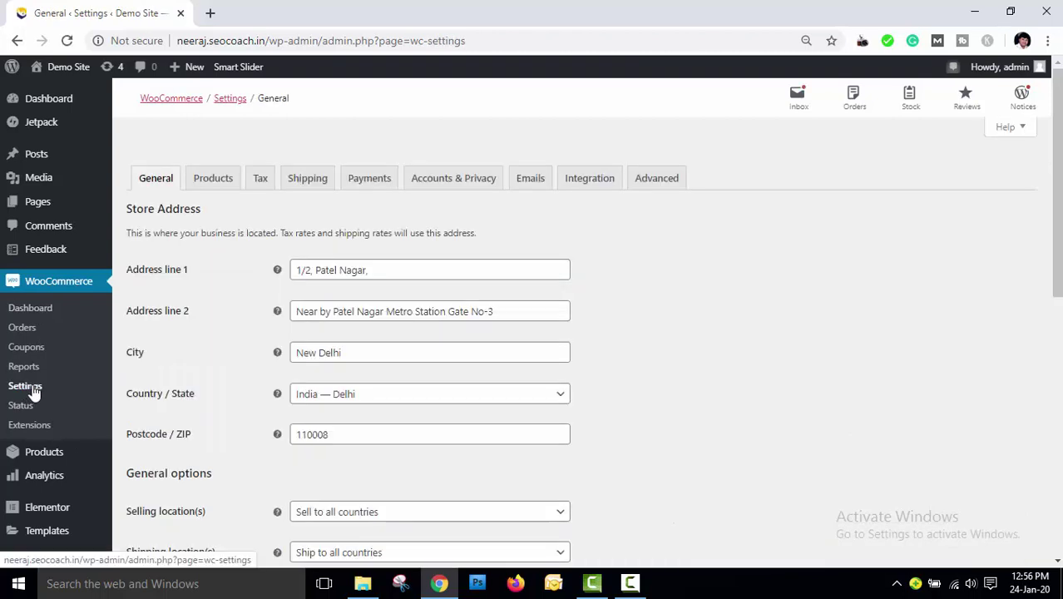
On the Tax tab, choose entering prices exclusive of tax and view the 'Calculate tax based on' choices
left_click(261, 181)
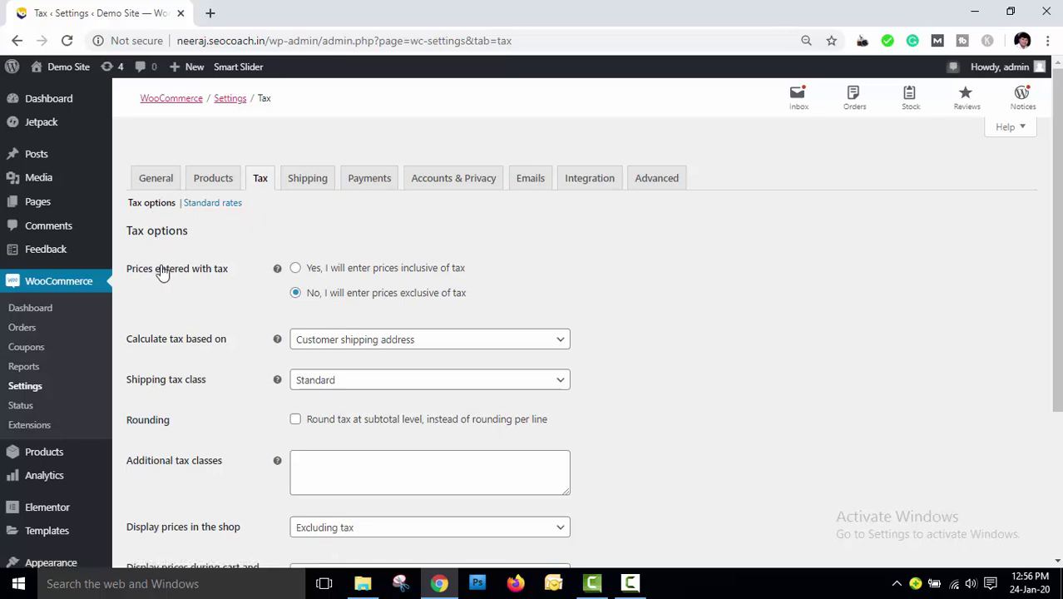
scroll(163, 273, "down", 1)
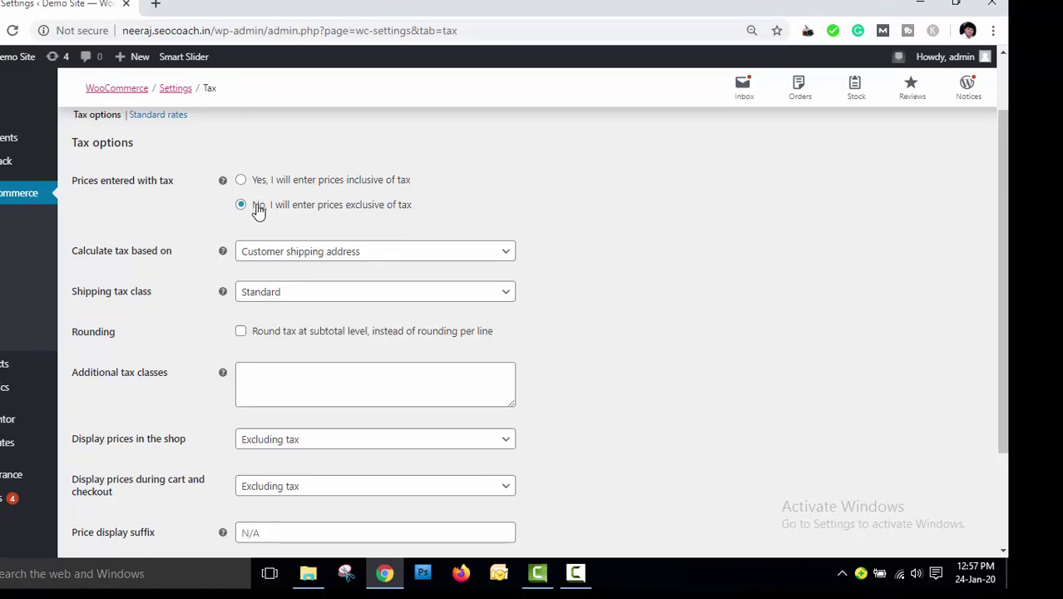
left_click(259, 211)
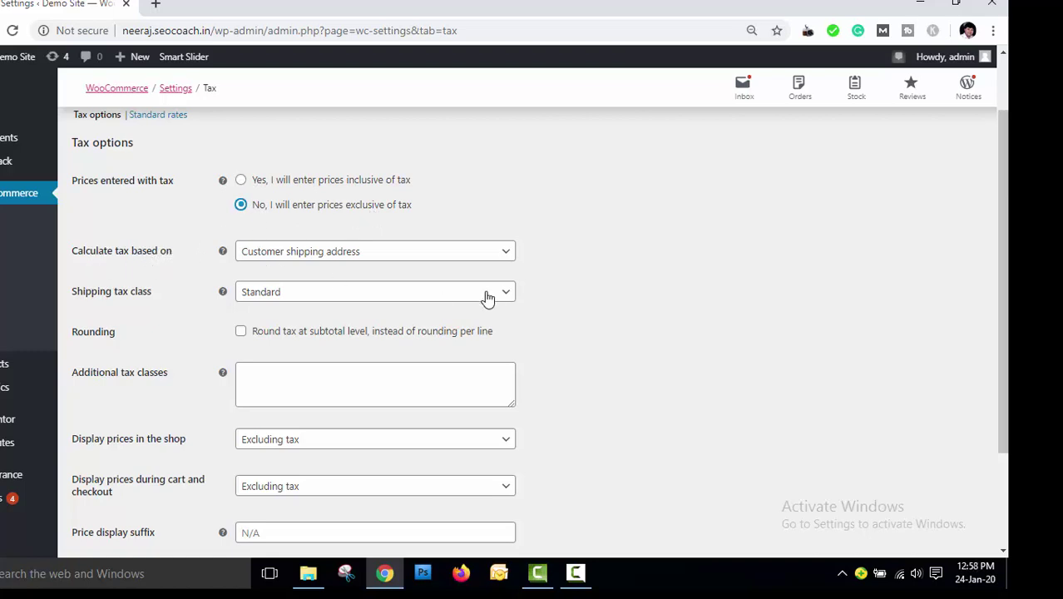
left_click(498, 258)
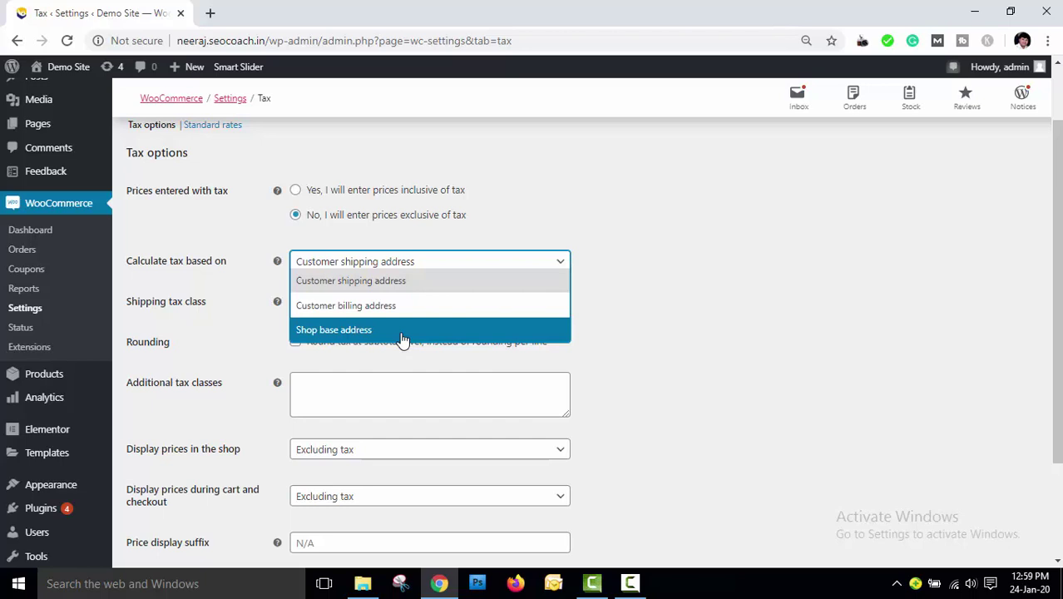
Base tax on the customer shipping address and set the shipping tax class to Standard
left_click(420, 283)
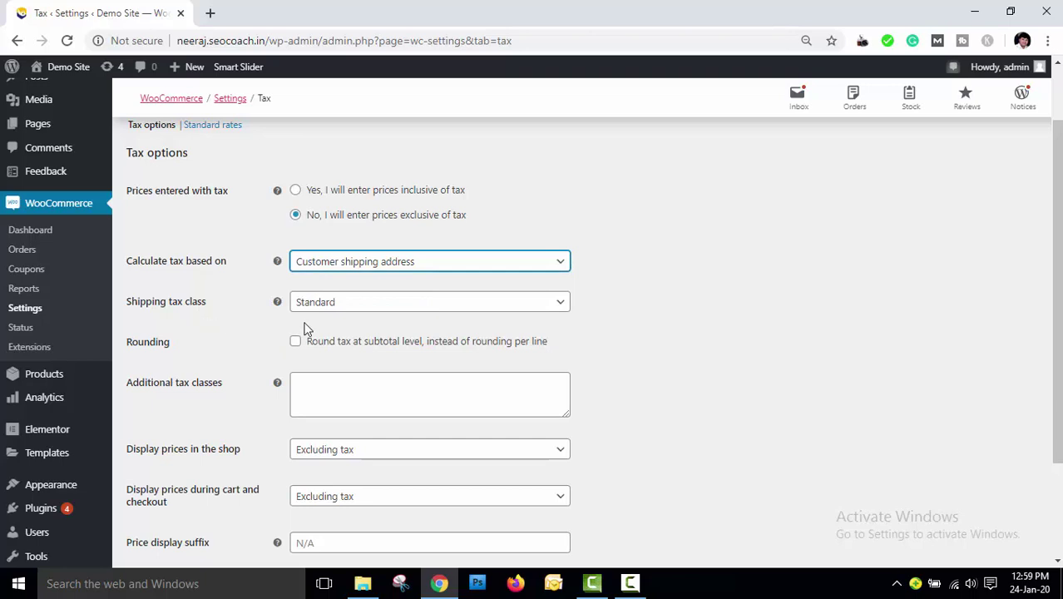
left_click(408, 304)
left_click(409, 320)
left_click(408, 308)
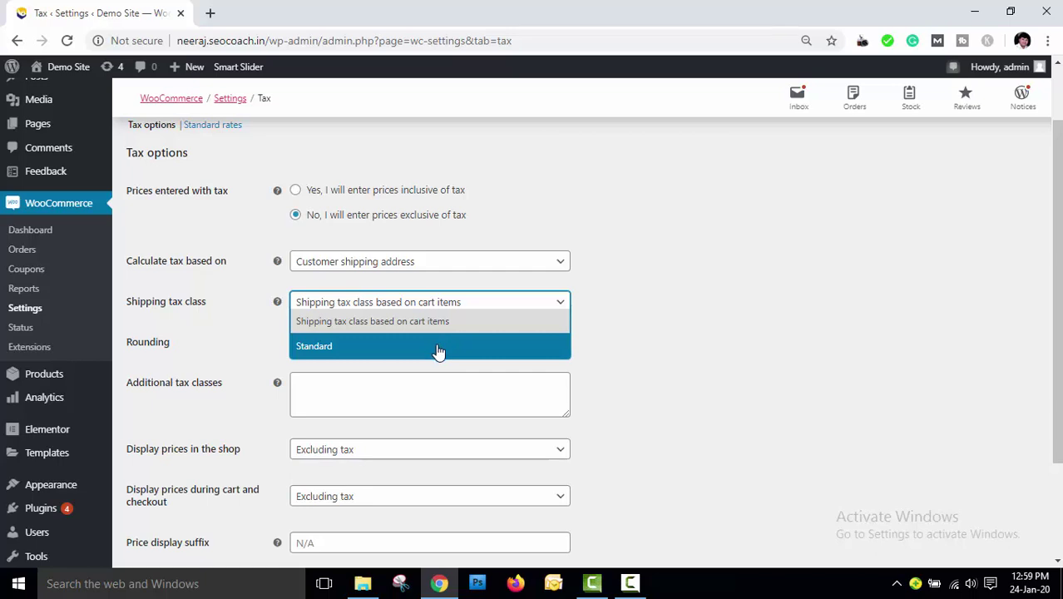
left_click(439, 349)
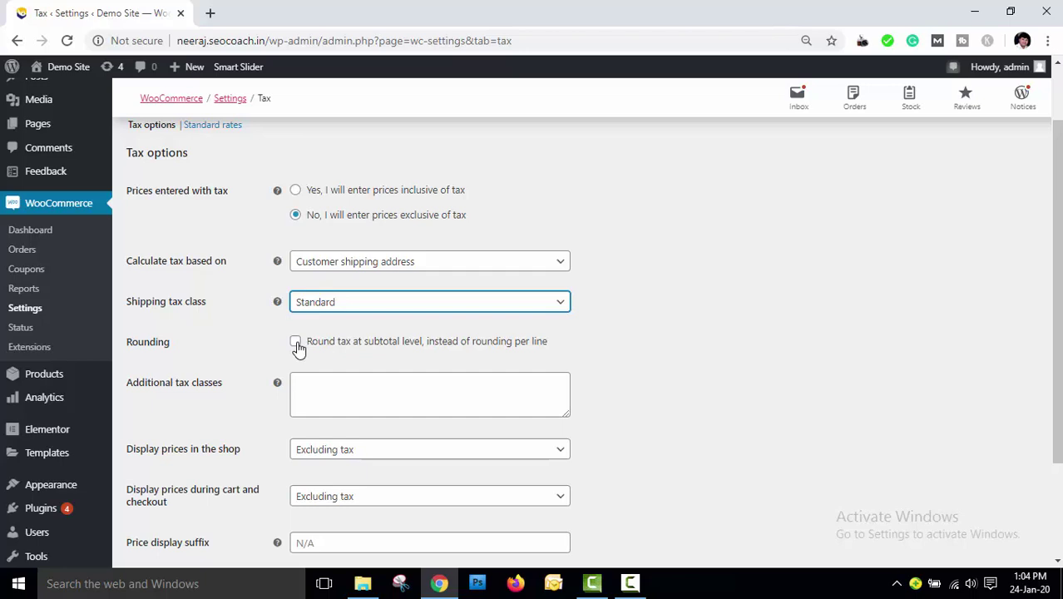
Enable subtotal rounding and add tax classes Mumbai tax, Arunachal Tax and Gujrat Tax
left_click(296, 343)
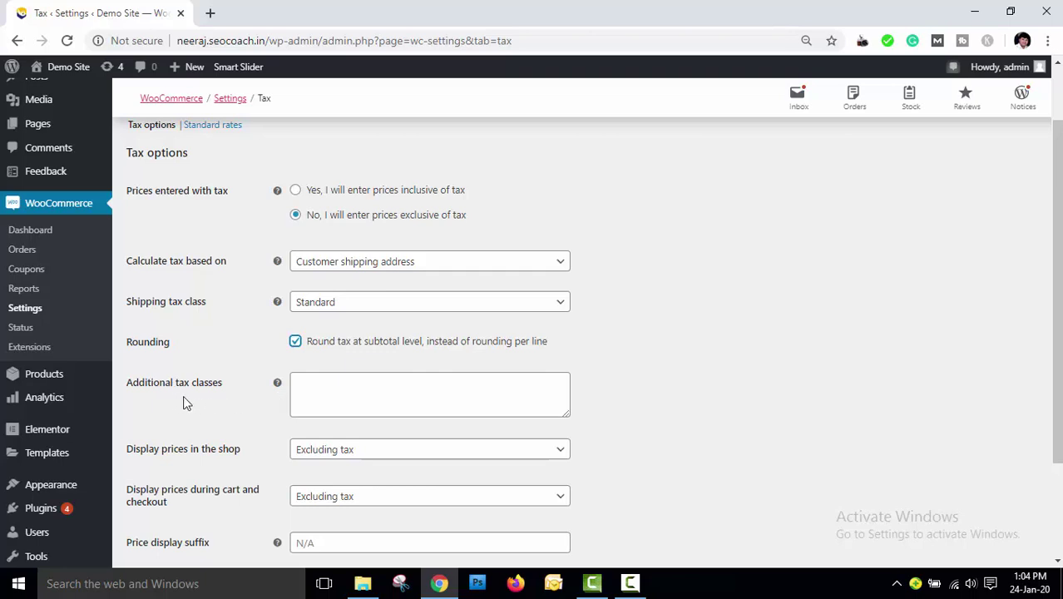
left_click(325, 384)
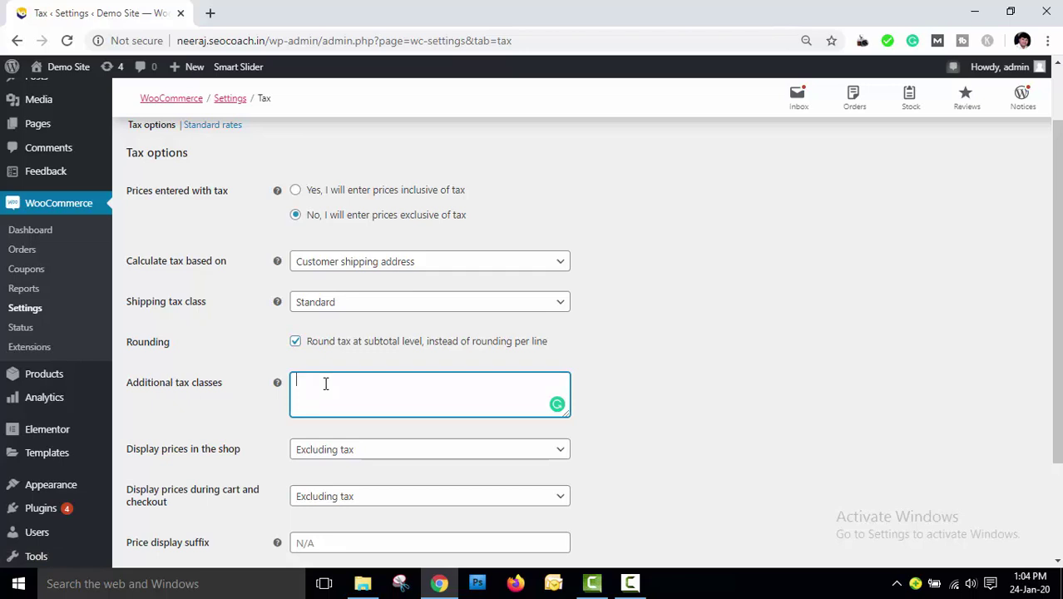
type("Mumbai tax")
key("Return")
type("Arunac")
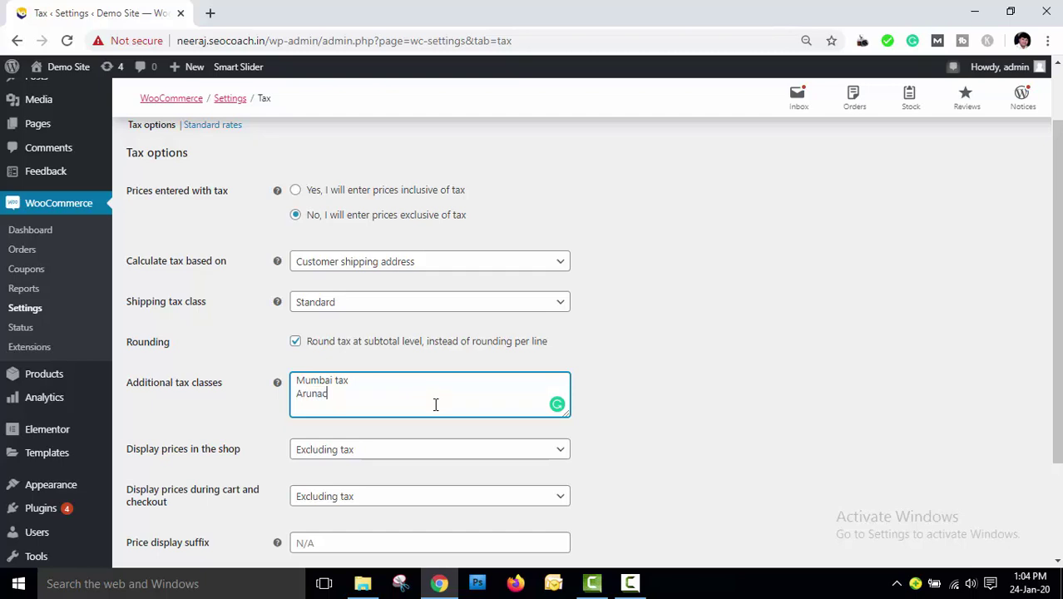
type("hal Tax")
key("Return")
type("Gujrat Tax")
scroll(175, 391, "down", 1)
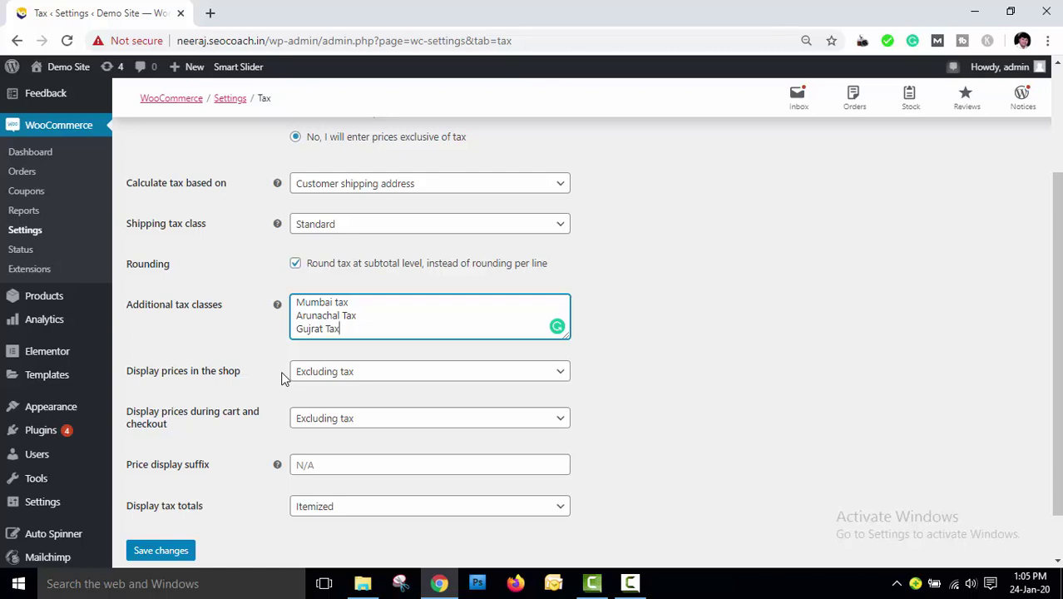
Show shop and cart/checkout prices excluding tax, leave the suffix empty, and itemize tax totals
left_click(372, 376)
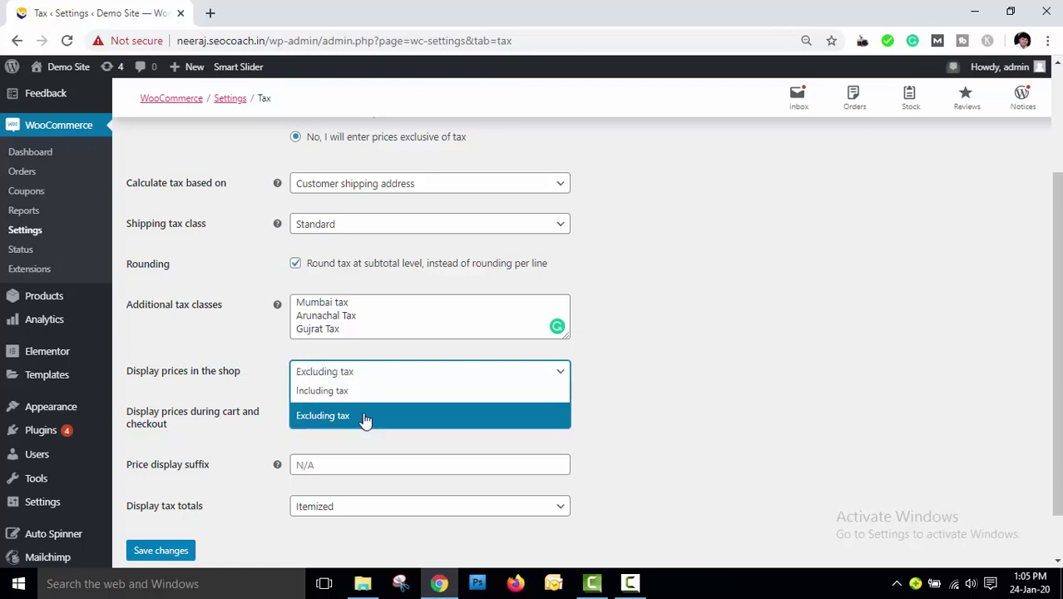
left_click(364, 416)
scroll(208, 370, "down", 2)
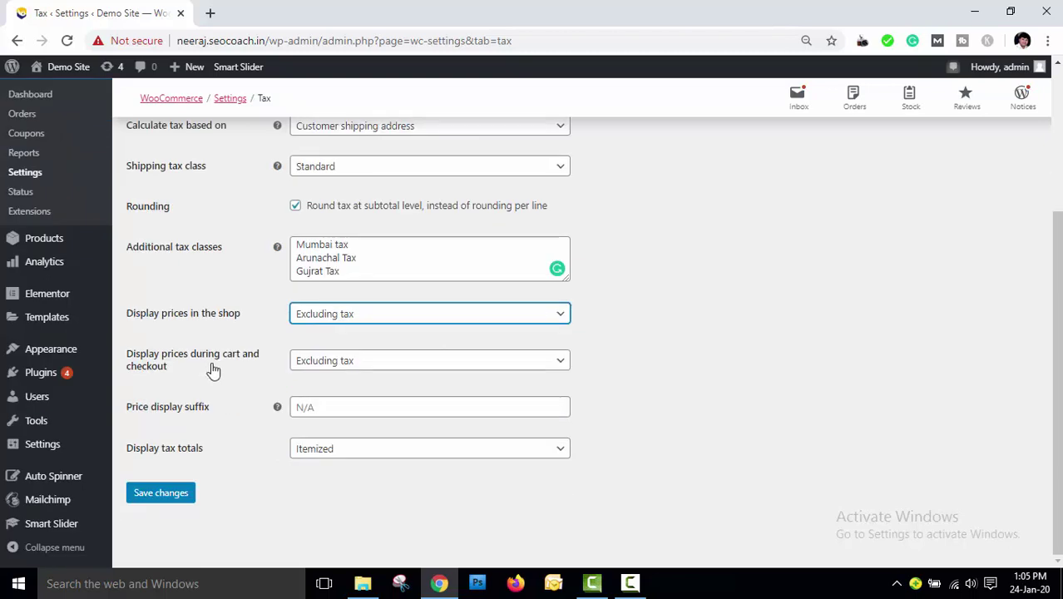
left_click(389, 366)
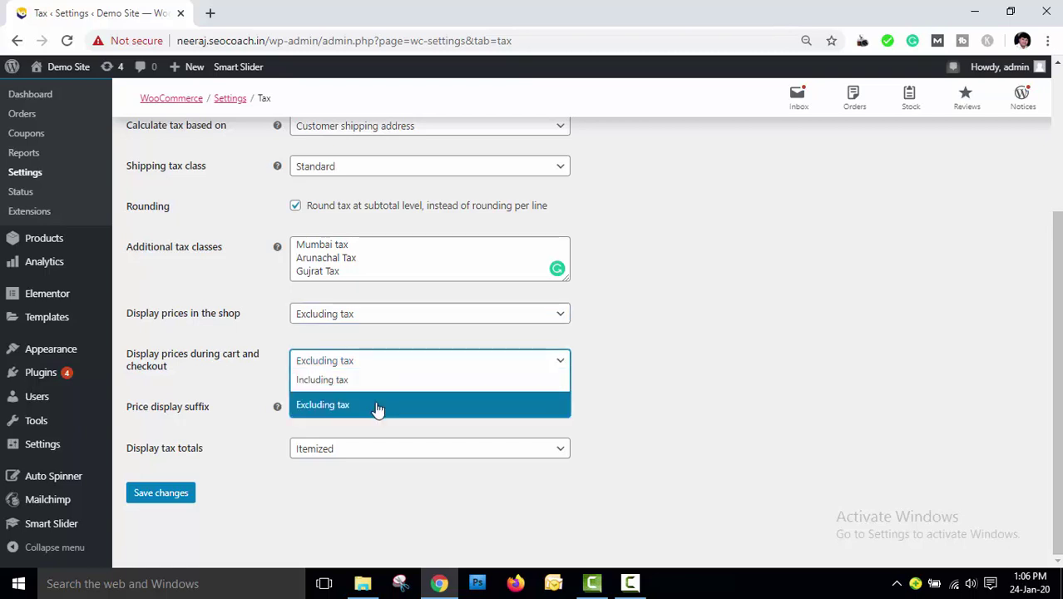
left_click(377, 407)
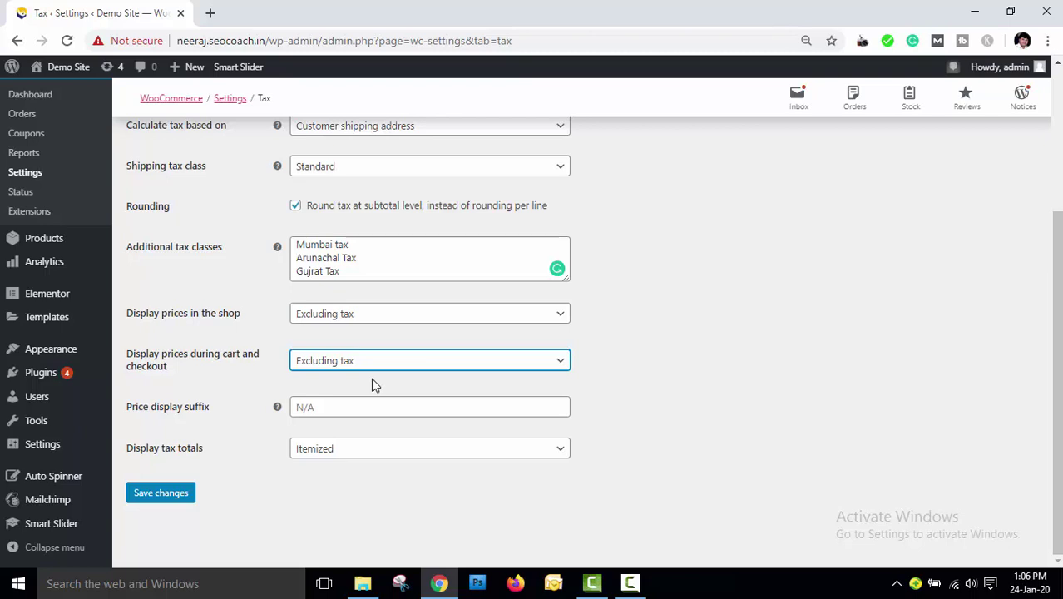
left_click(405, 409)
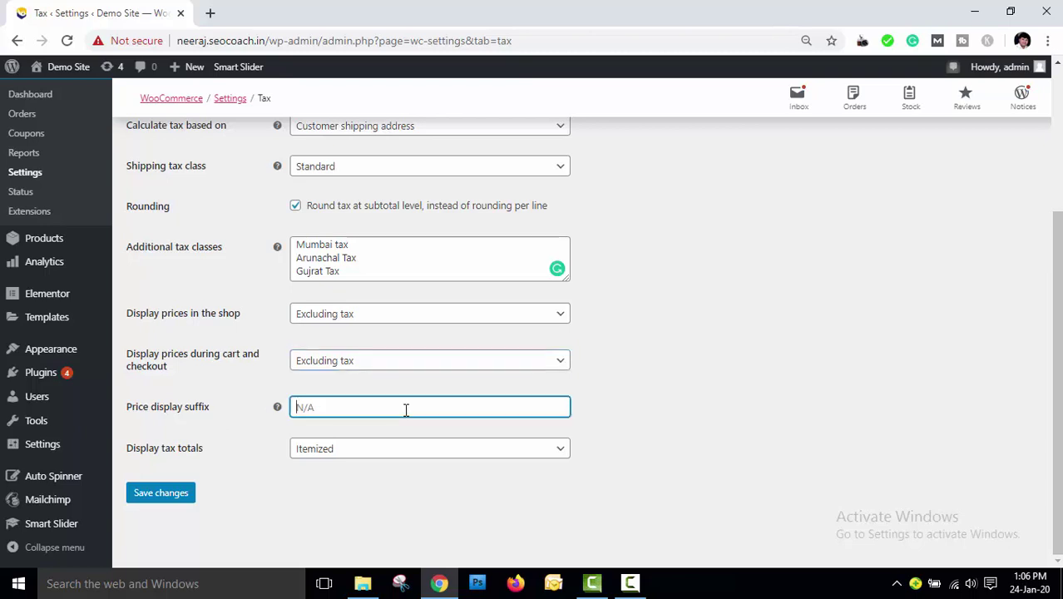
mouse_move(278, 408)
left_click(377, 455)
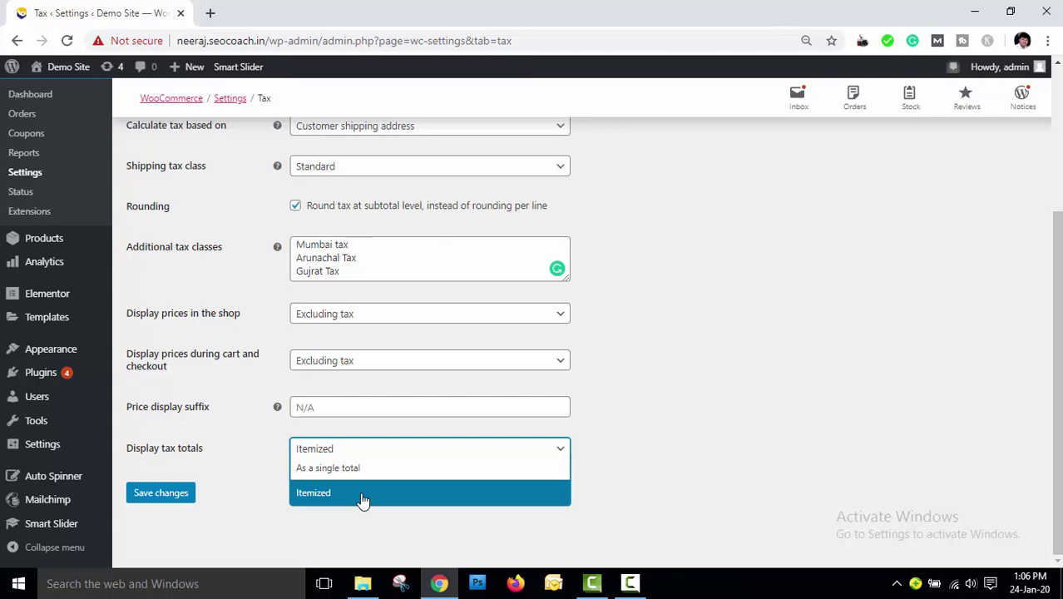
left_click(362, 498)
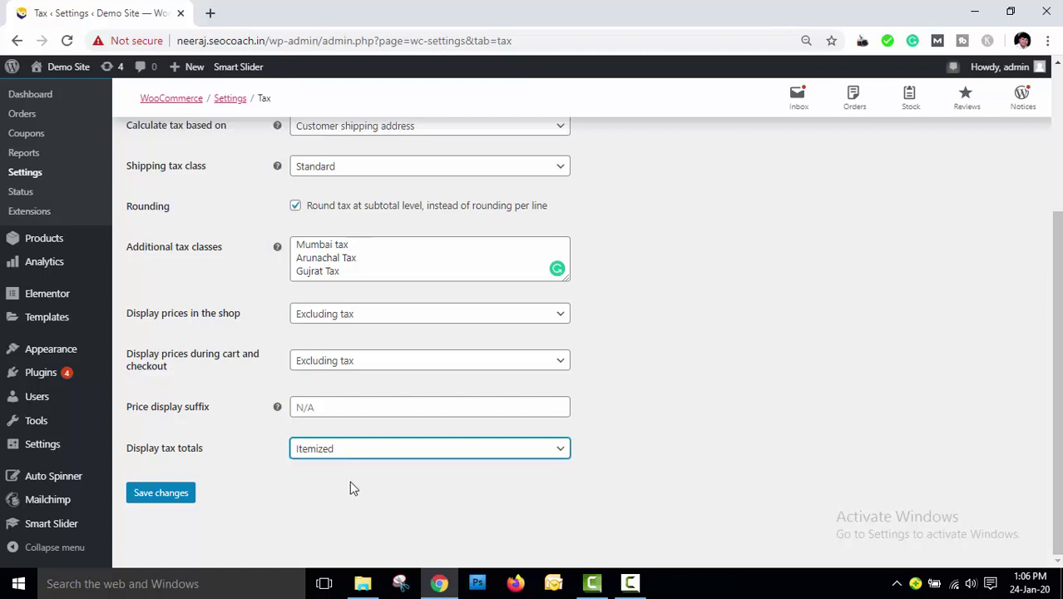
Save the tax options, keeping Standard as the shipping tax class
left_click(153, 503)
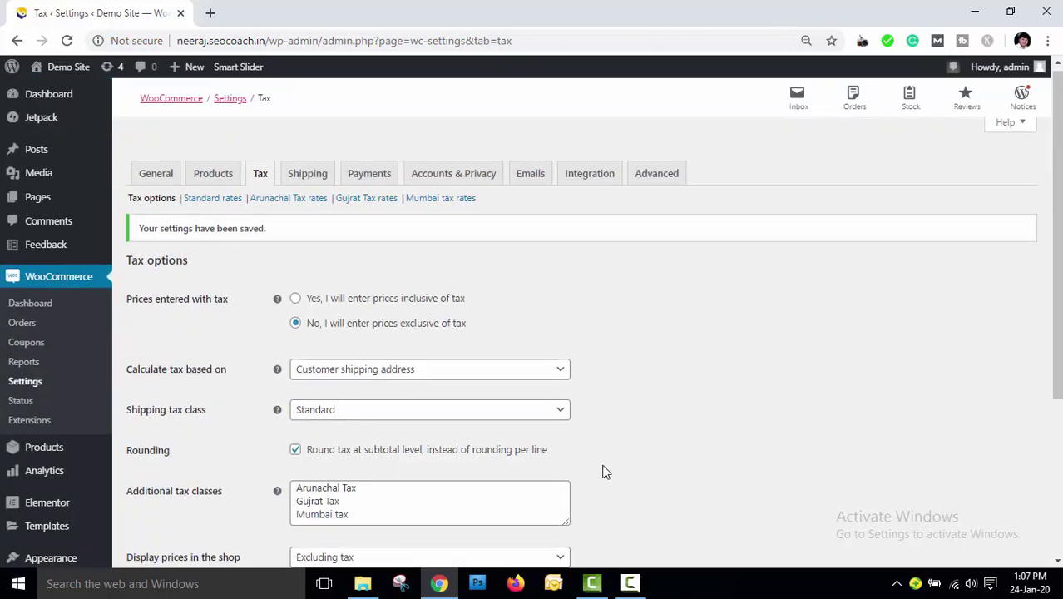
scroll(599, 470, "down", 1)
scroll(375, 428, "up", 1)
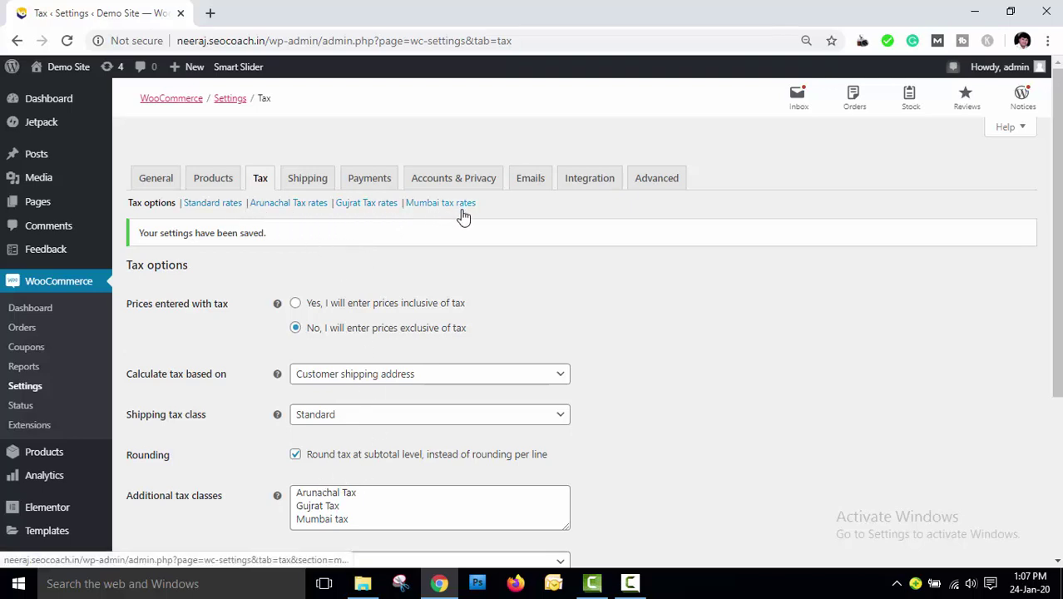
left_click(542, 422)
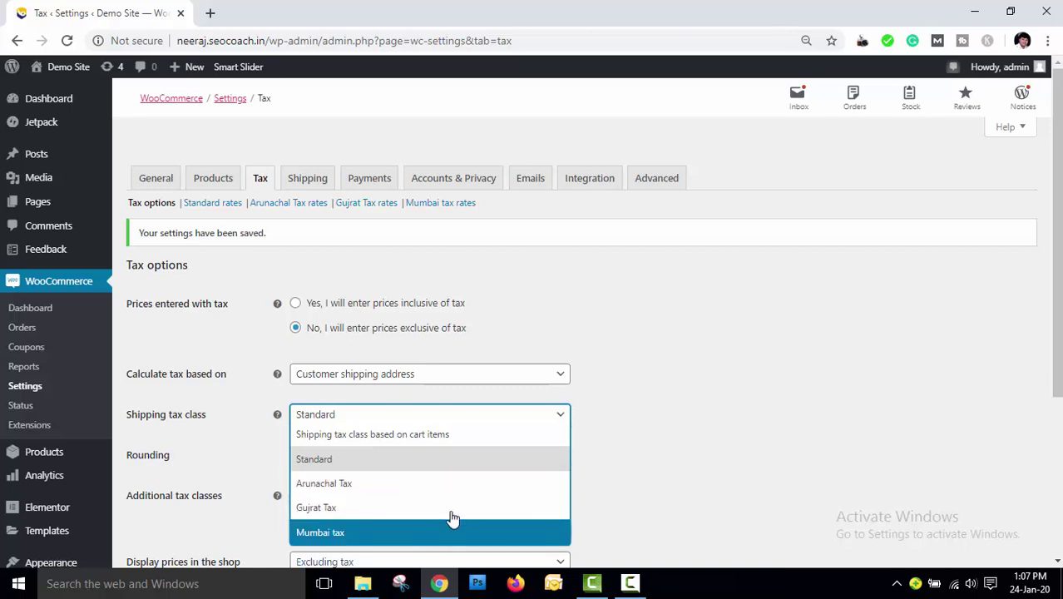
left_click(441, 469)
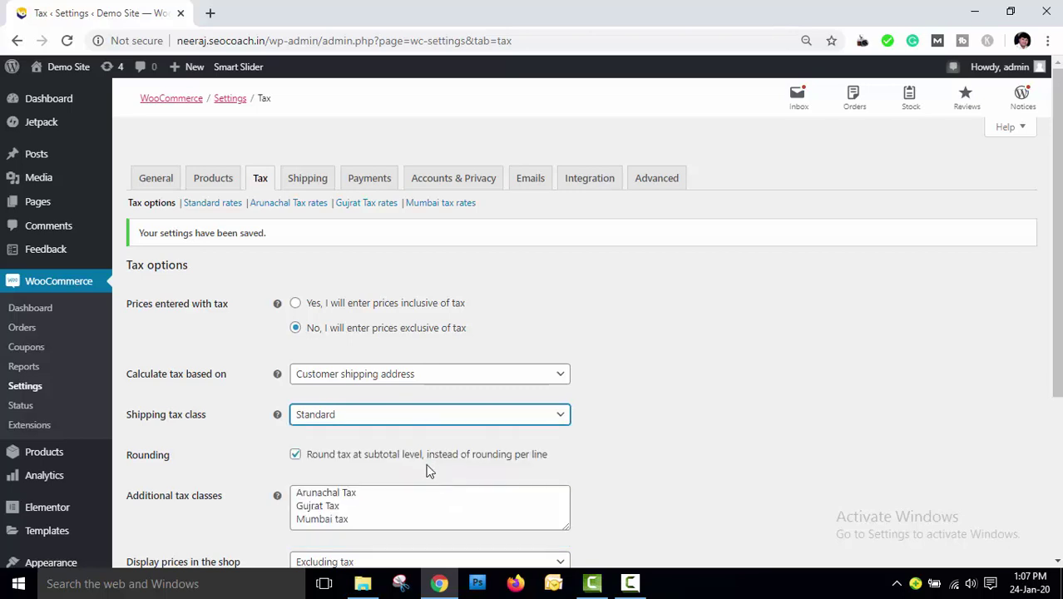
Insert a new row in the Standard rates table with country India
left_click(210, 205)
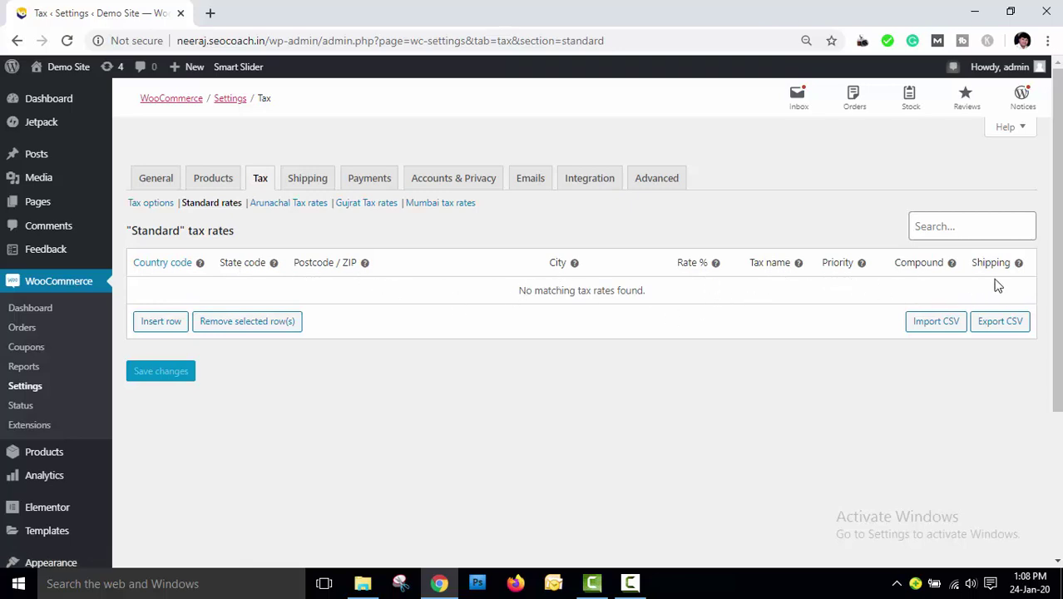
left_click(151, 324)
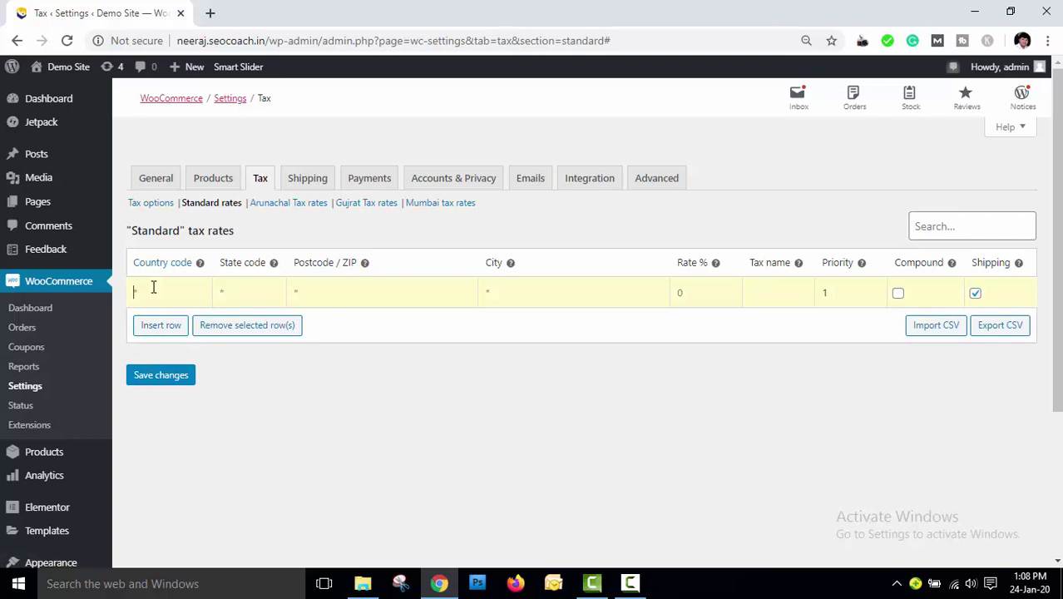
type("INDIA")
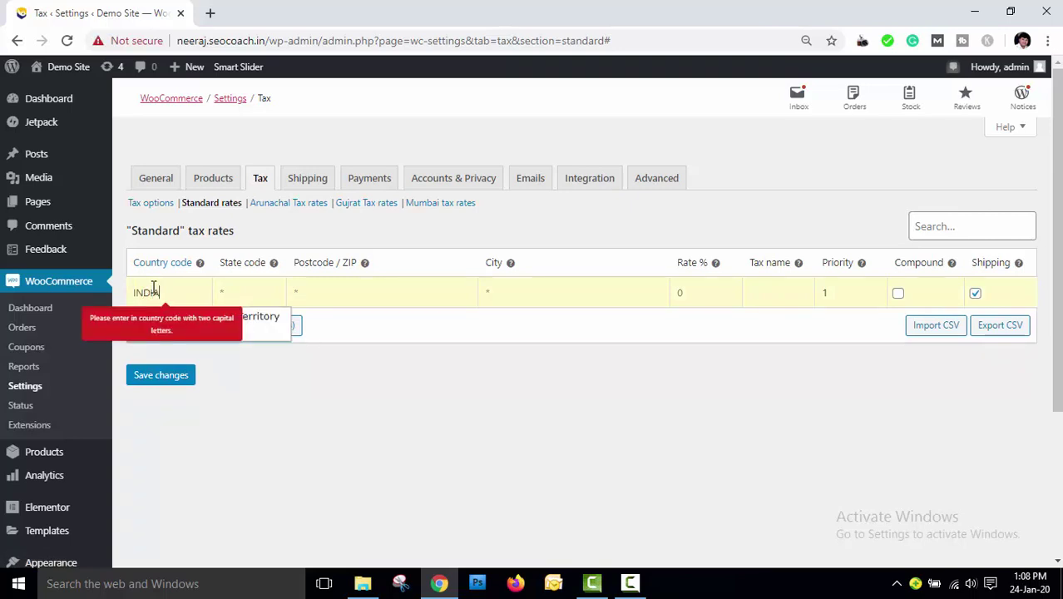
key("BackSpace")
key("BackSpace")
key("BackSpace")
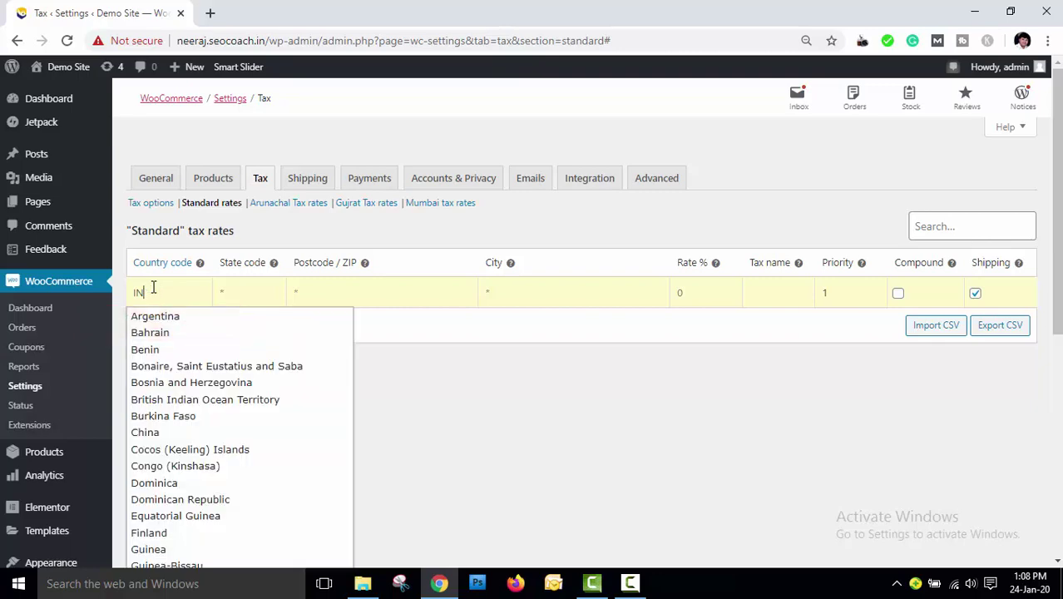
scroll(203, 402, "down", 2)
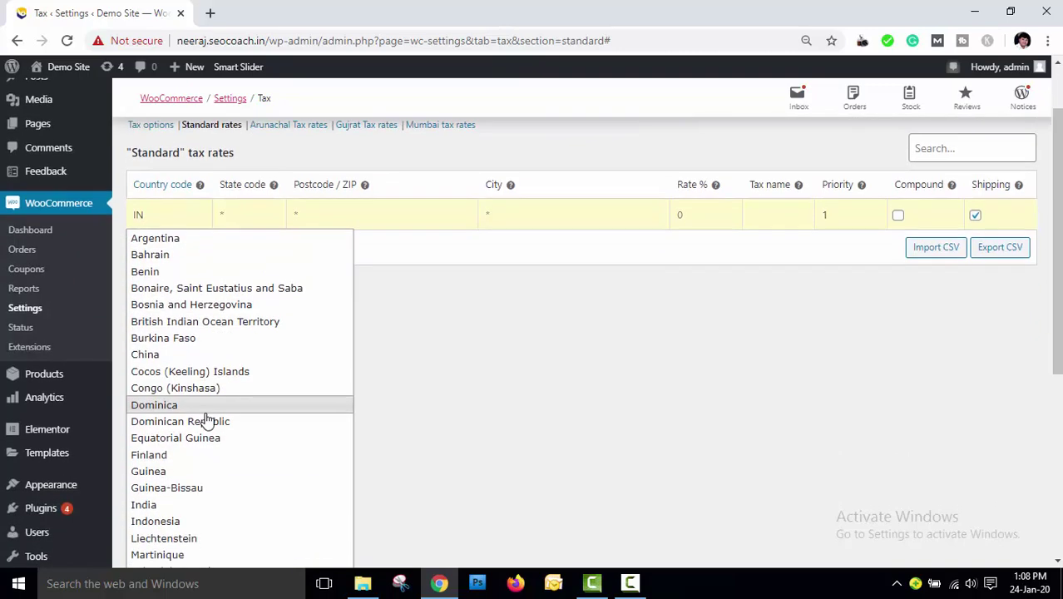
left_click(186, 433)
scroll(301, 351, "up", 2)
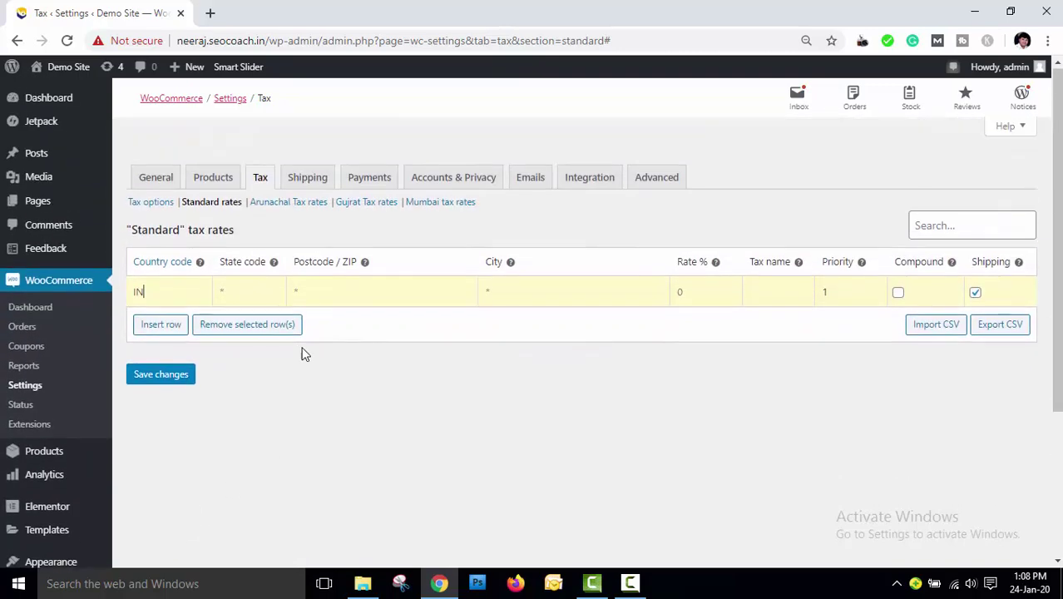
Set the India rate's state to DL (Delhi) and postcode to 110008
left_click(257, 292)
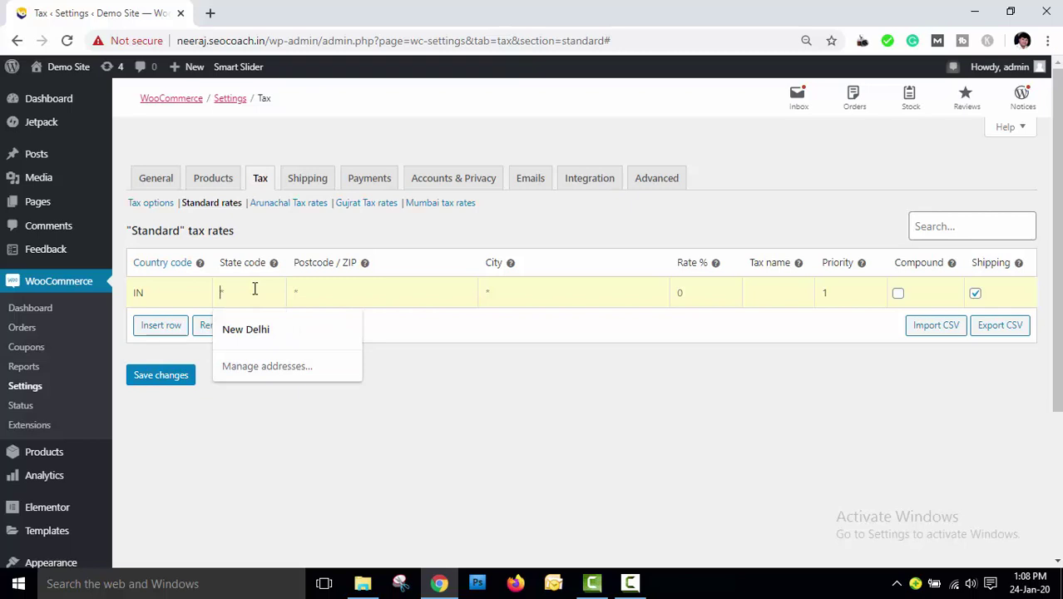
type("Bihar")
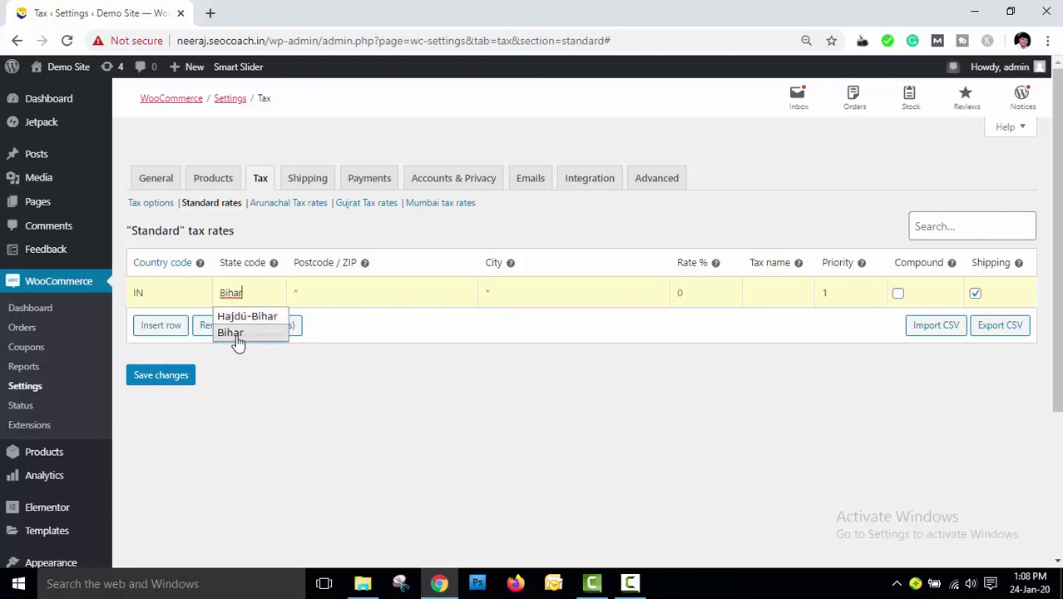
key("BackSpace")
key("BackSpace")
key("BackSpace")
key("BackSpace")
key("BackSpace")
type("BR")
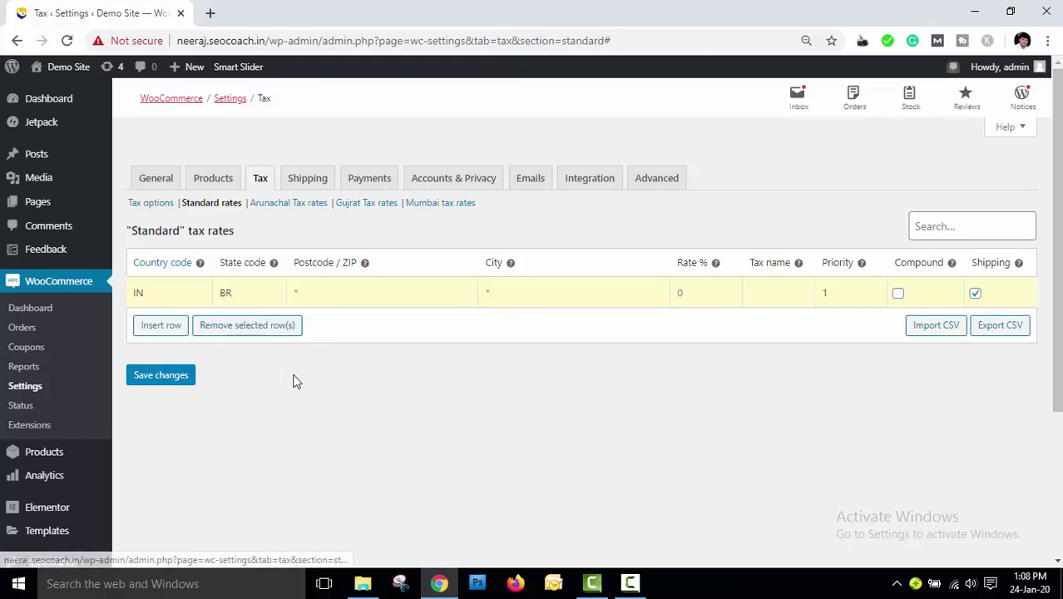
left_click(317, 296)
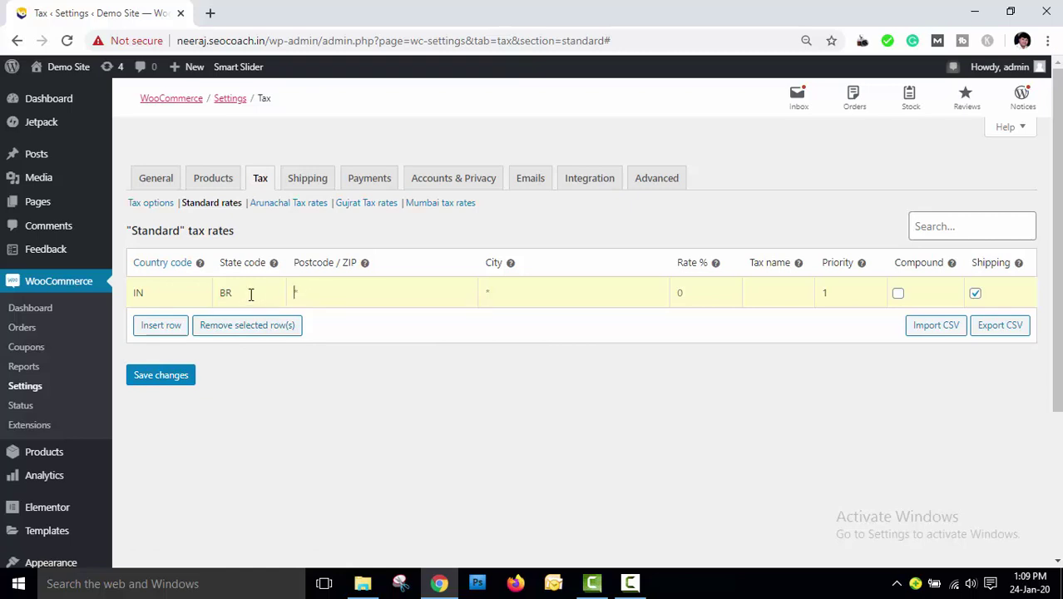
left_click_drag(251, 293, 212, 294)
type("Delhi")
left_click(323, 297)
type("11")
type("0001")
key("BackSpace")
type("8")
Enter city Delhi, rate 18 named GST, mark it compound, and save the rate
left_click(527, 291)
type("delhi")
left_click(676, 293)
type("18")
type("GST")
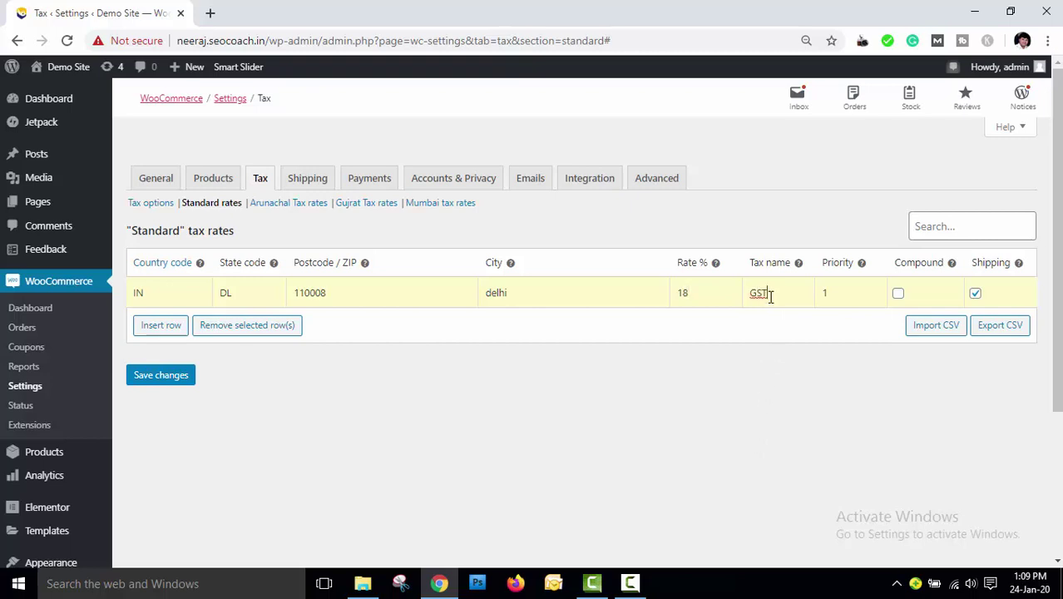
left_click(851, 292)
left_click(899, 298)
left_click(171, 381)
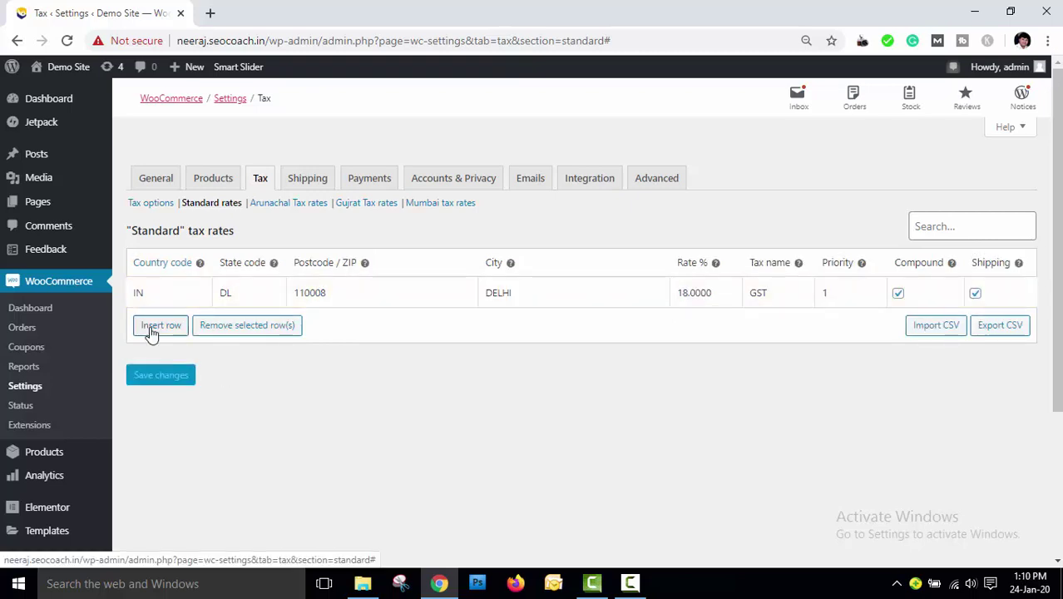
Add and save a Nepal rate of 25% named Export Duty
left_click(150, 332)
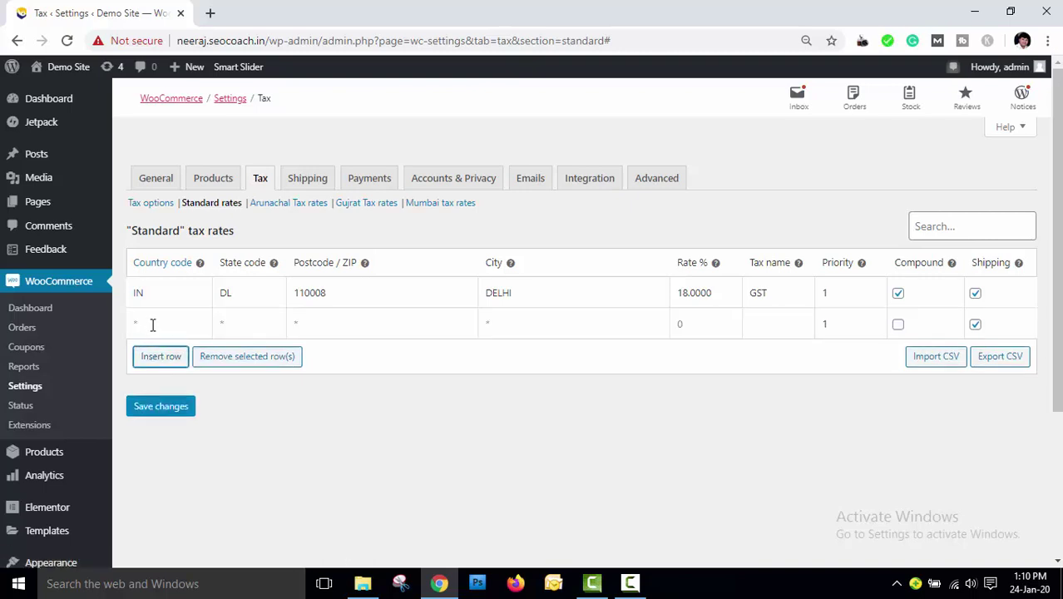
left_click(152, 325)
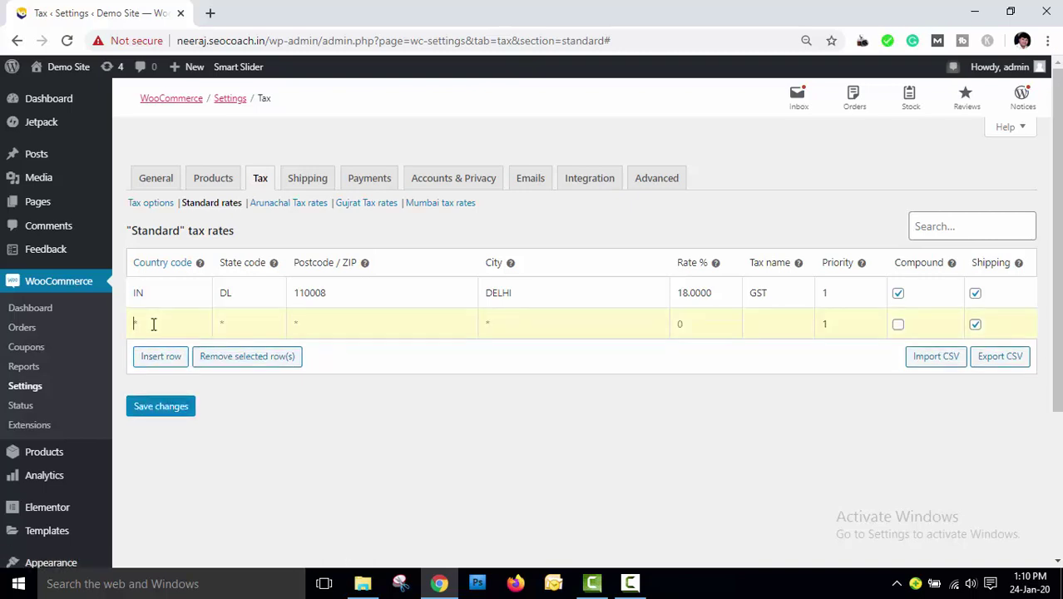
type("NEPAL")
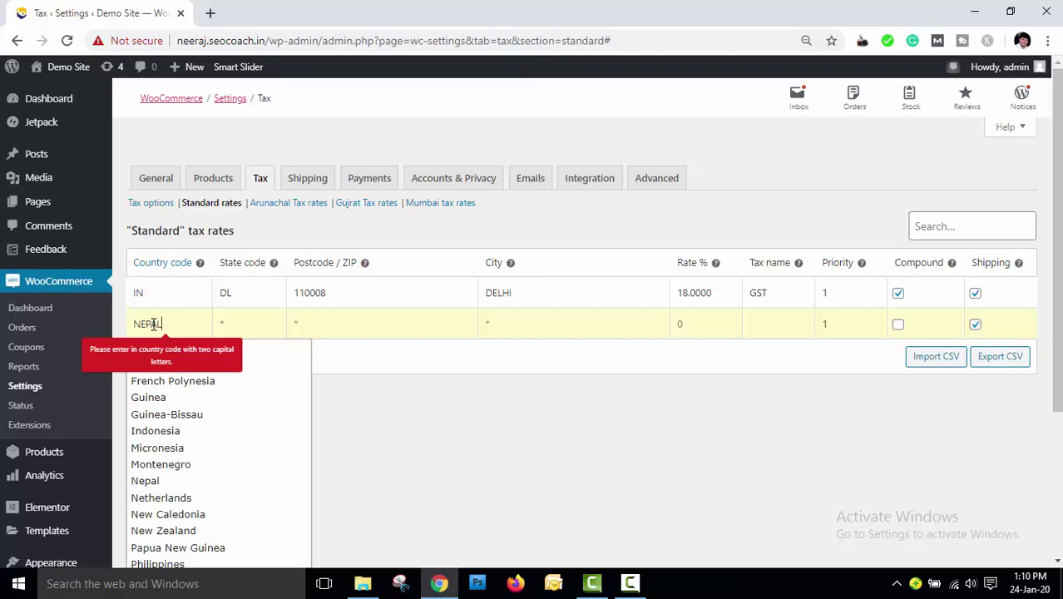
key("BackSpace")
key("BackSpace")
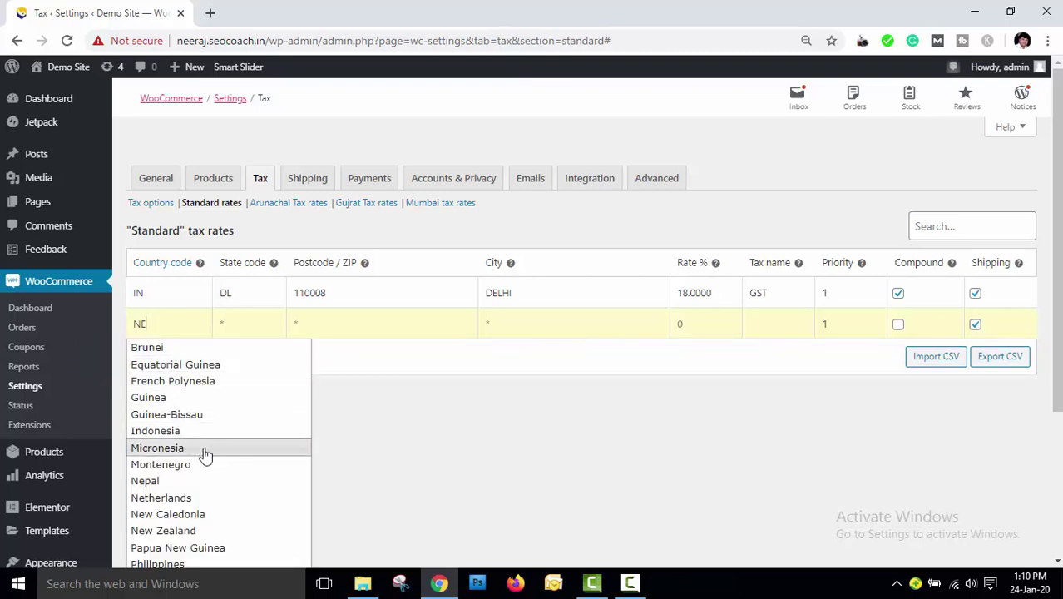
left_click(200, 483)
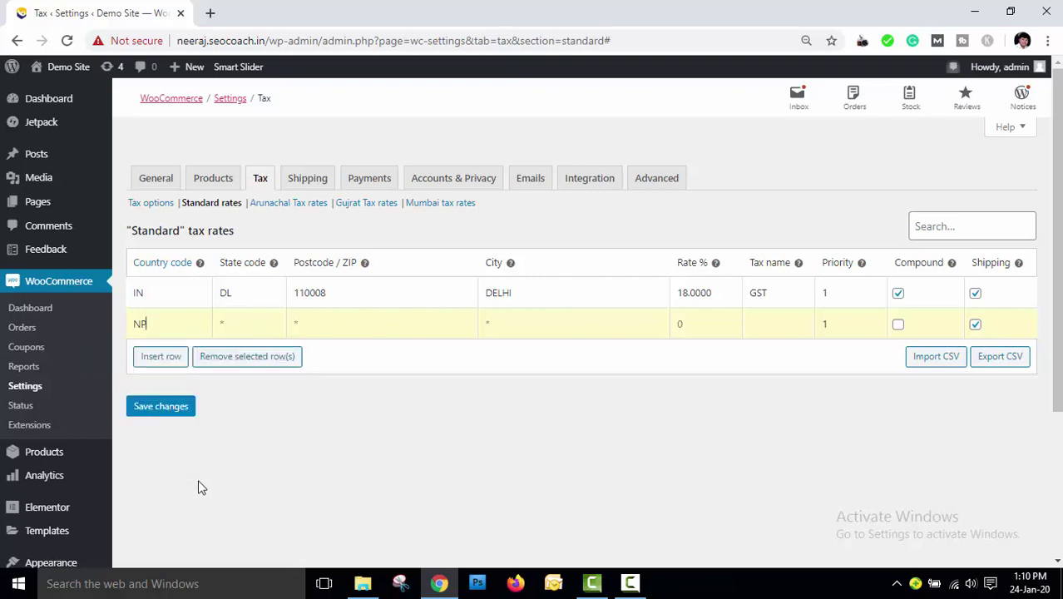
left_click(246, 320)
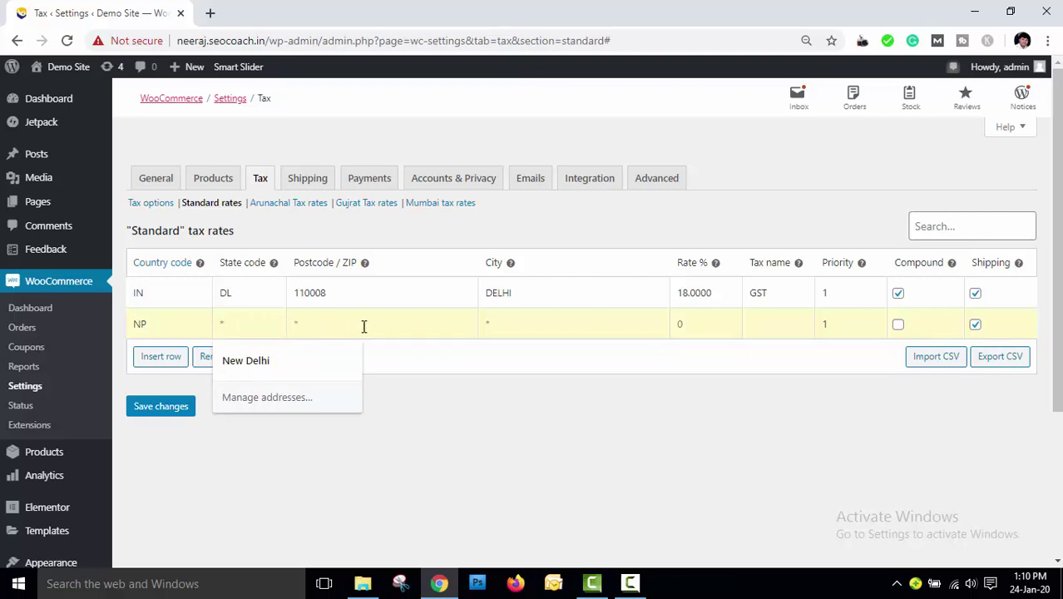
left_click(697, 324)
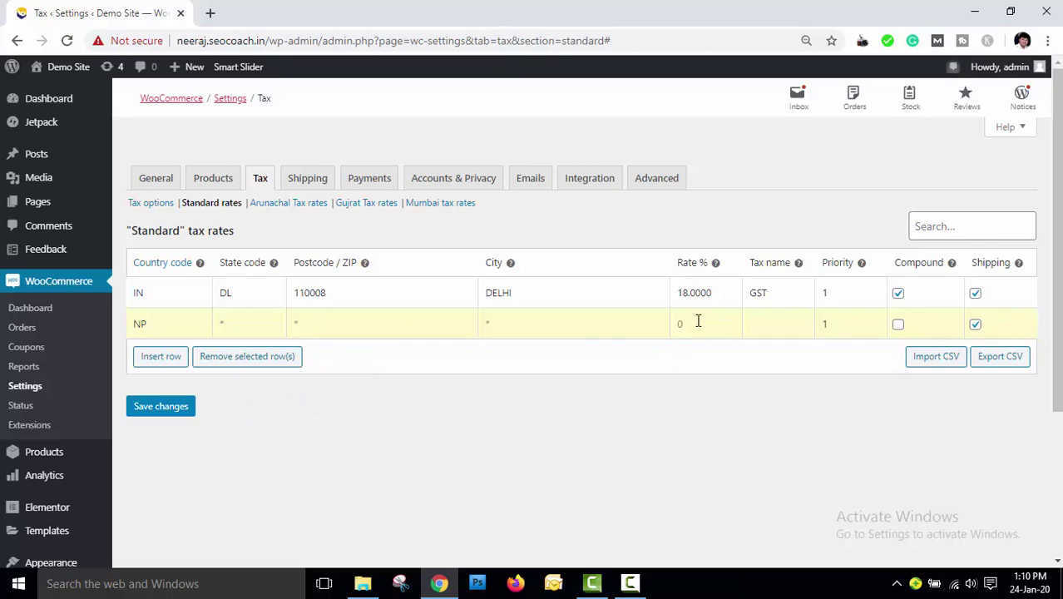
type("25")
left_click(771, 327)
type("Export Duty")
left_click(156, 406)
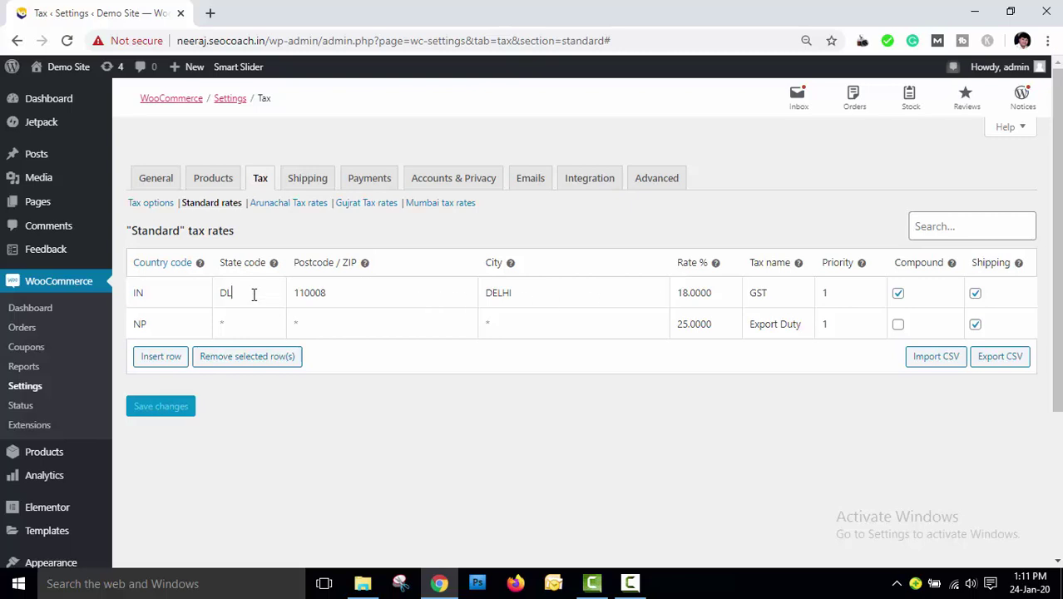
Clear the India row's state, postcode and city so 18% GST applies country-wide, and save
left_click_drag(254, 293, 219, 293)
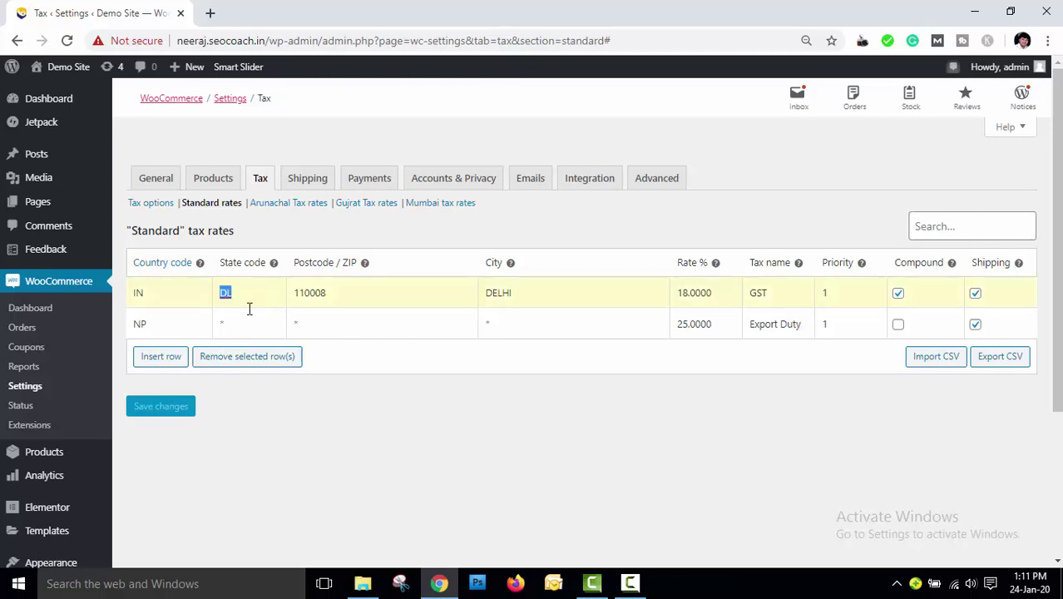
key("BackSpace")
double_click(311, 299)
key("BackSpace")
left_click_drag(534, 292, 457, 292)
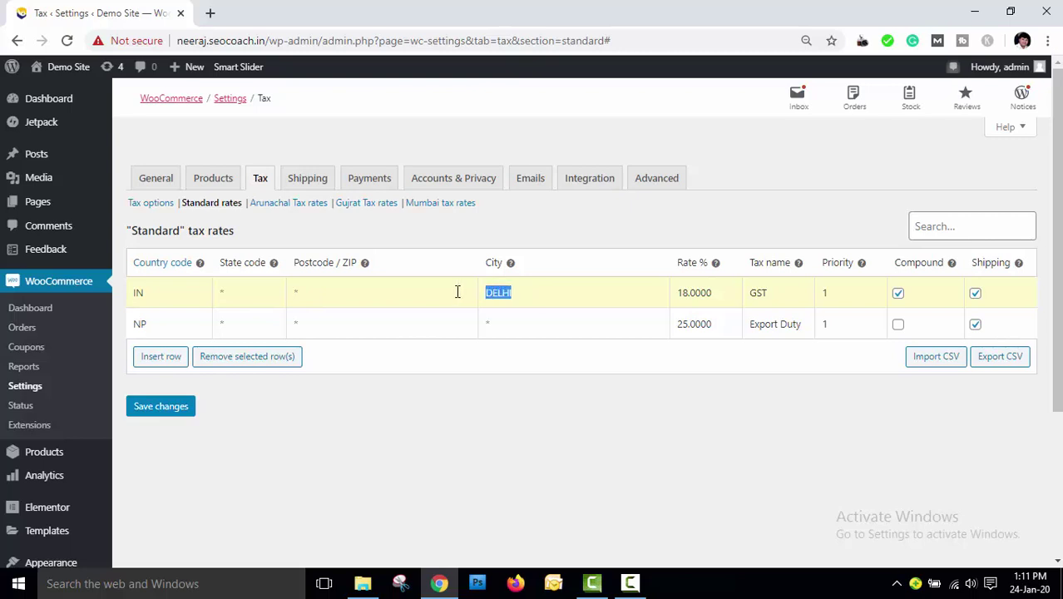
key("BackSpace")
left_click(160, 407)
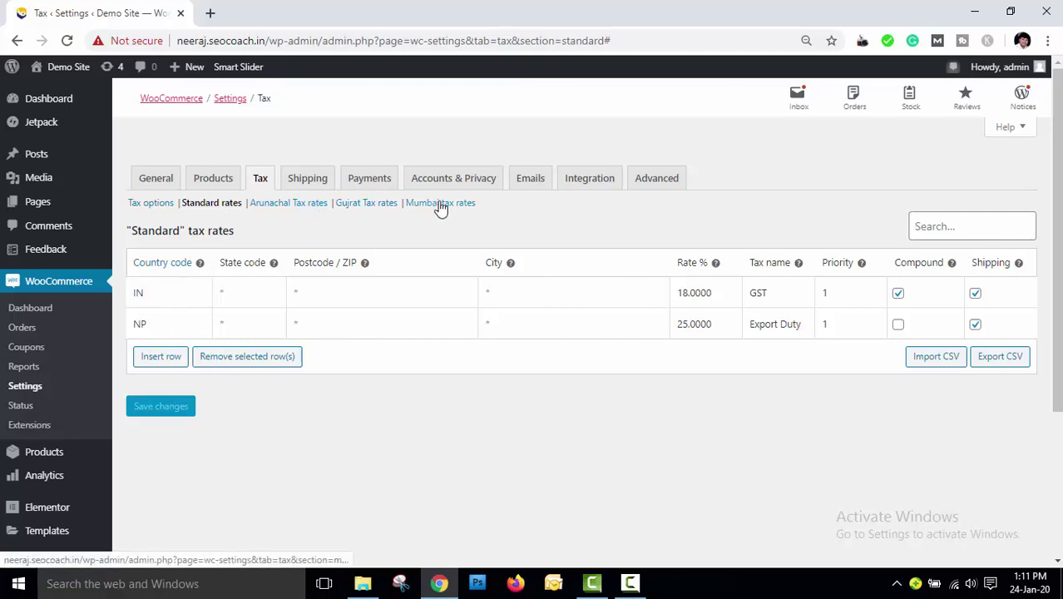
left_click(152, 207)
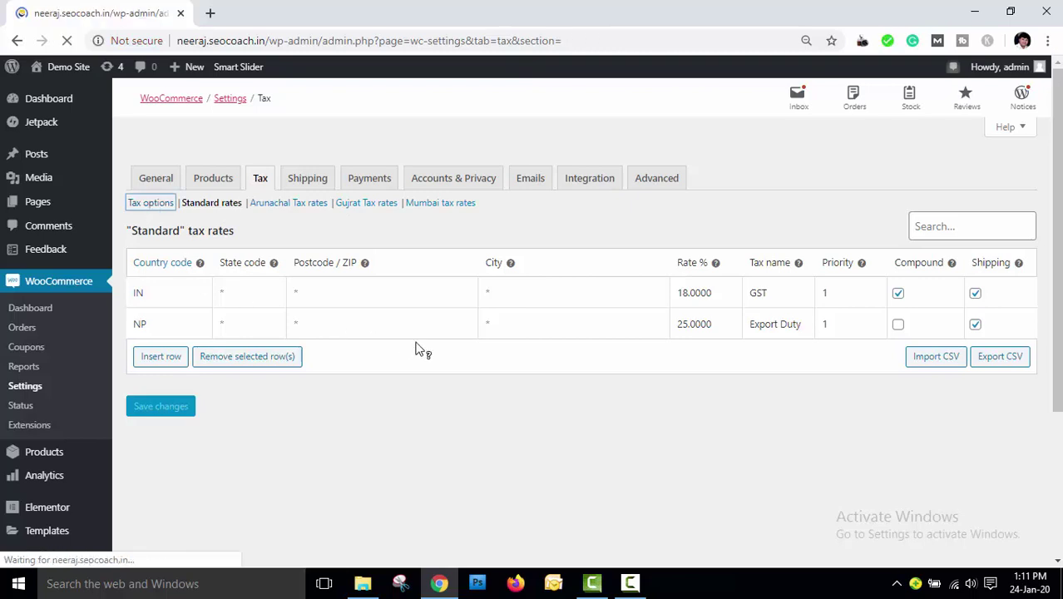
Delete Mumbai tax, Arunachal Tax and Gujrat Tax from additional tax classes and save
scroll(499, 291, "down", 5)
left_click(533, 229)
left_click(398, 268)
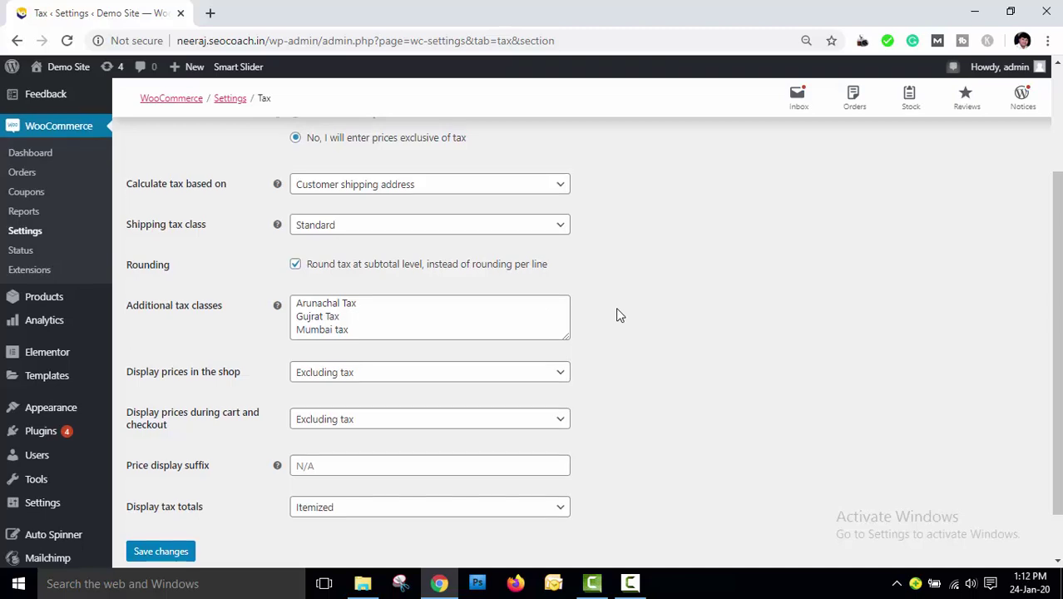
scroll(617, 309, "up", 2)
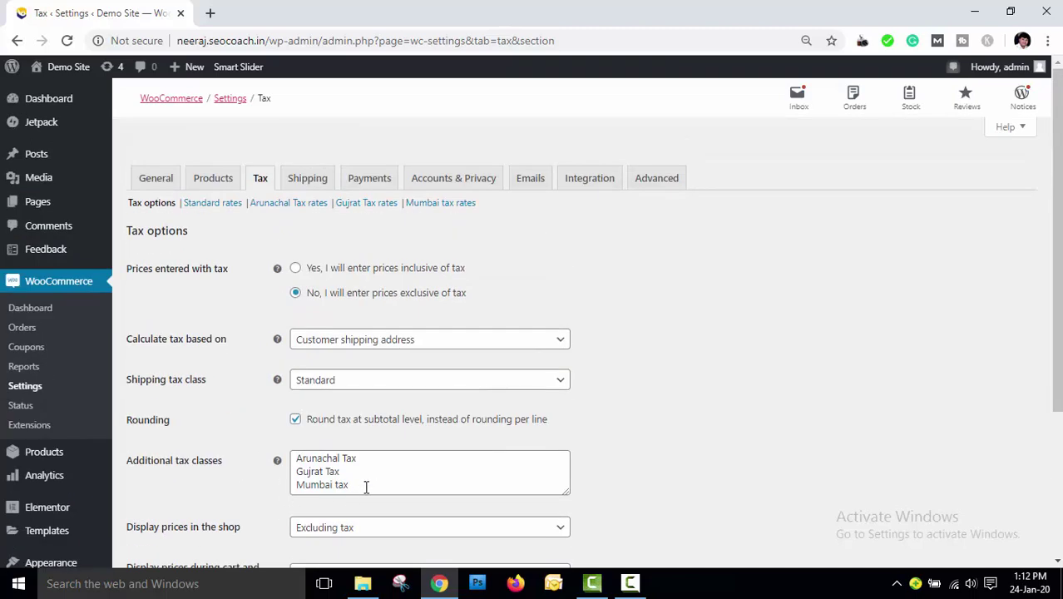
left_click_drag(368, 488, 297, 457)
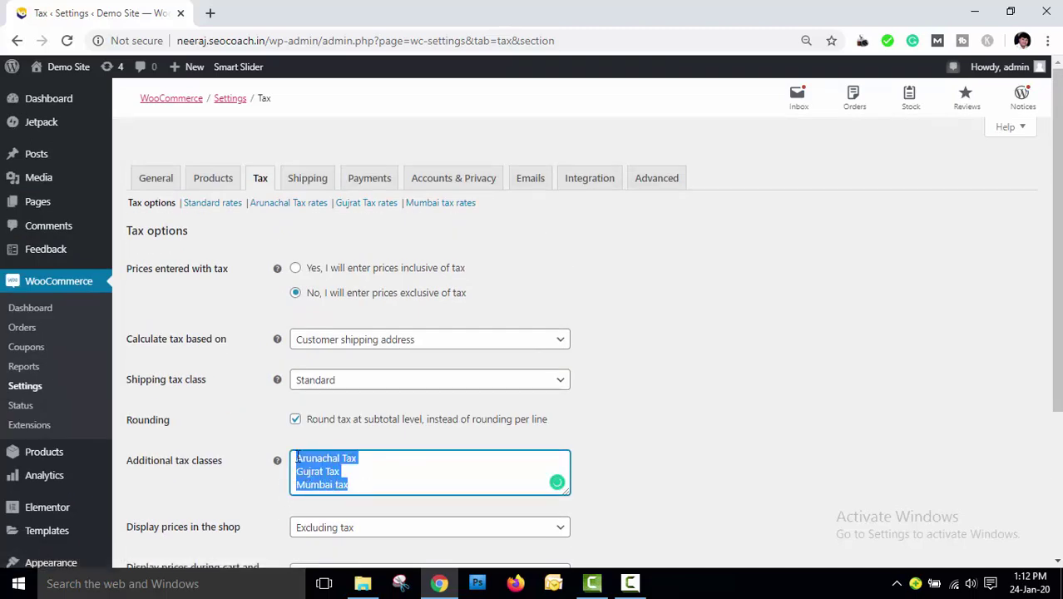
key("BackSpace")
scroll(665, 468, "down", 3)
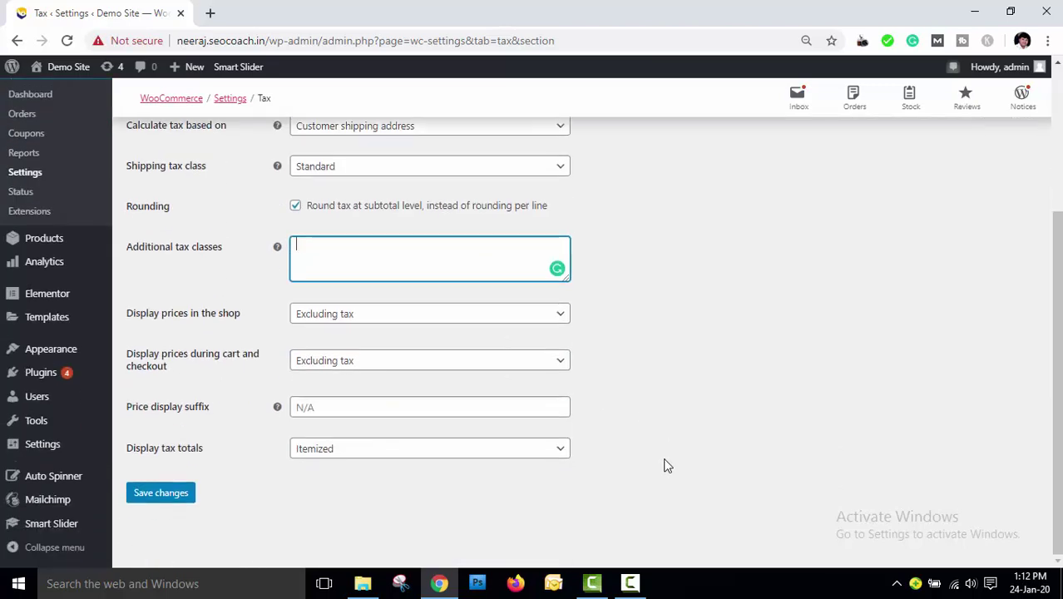
left_click(164, 493)
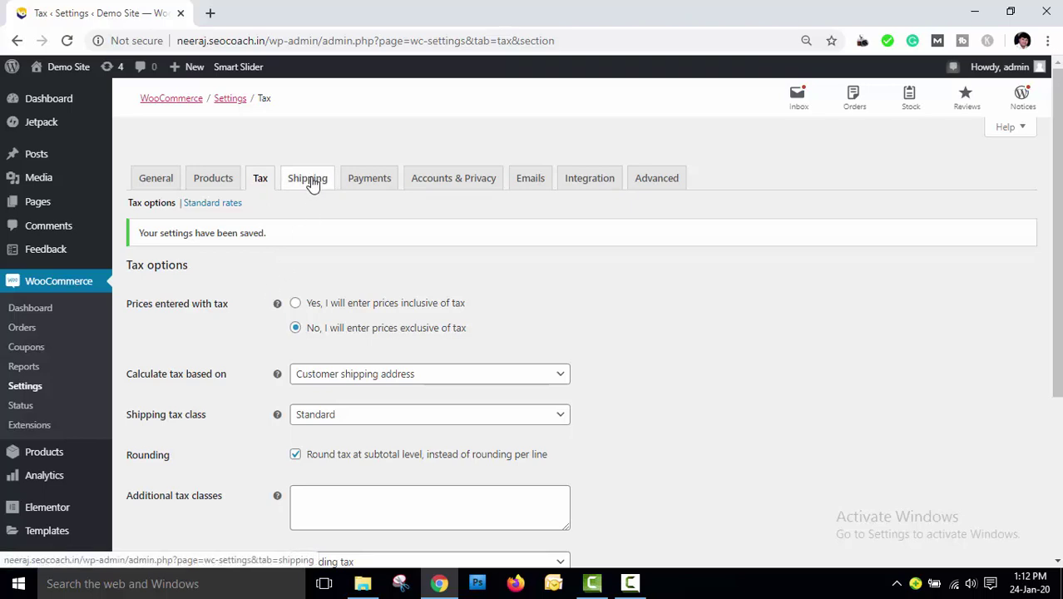
Switch to the Shipping settings to view the empty shipping zones list
left_click(313, 185)
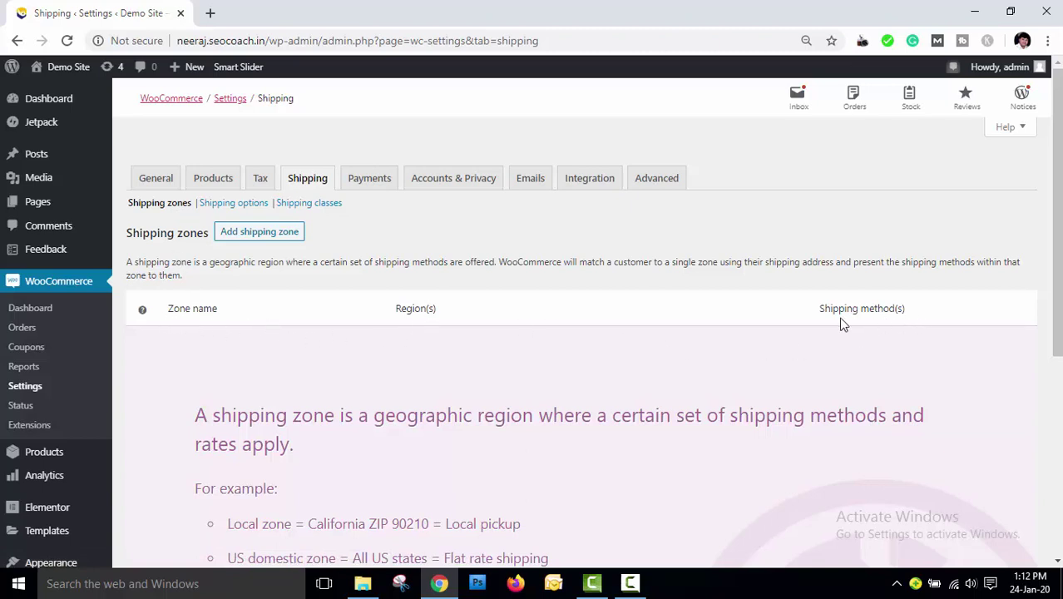
Start a new shipping zone named North India, leaving its regions empty
left_click(255, 233)
left_click(372, 275)
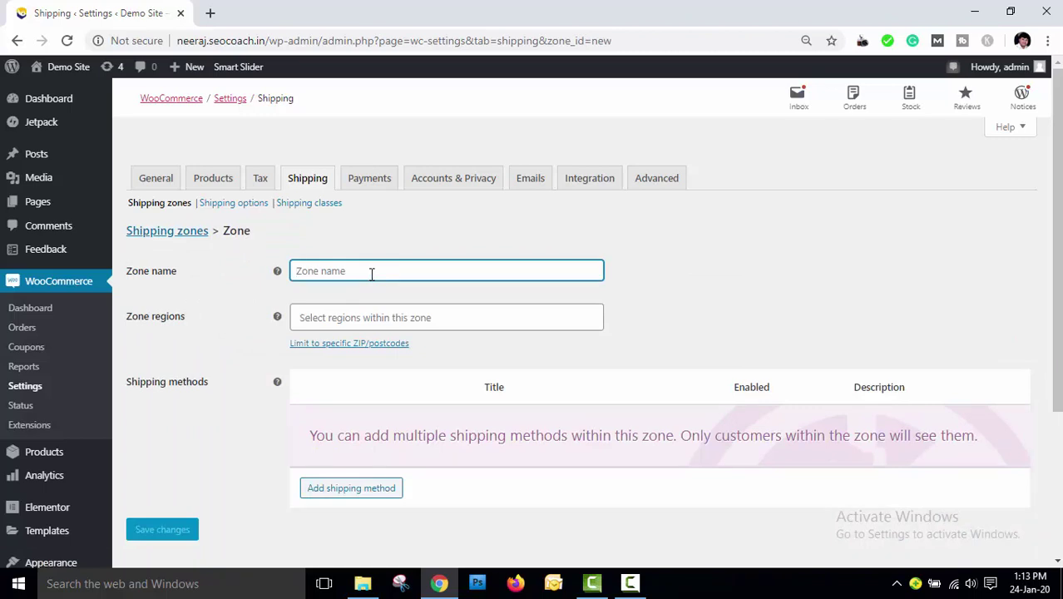
type("Nor")
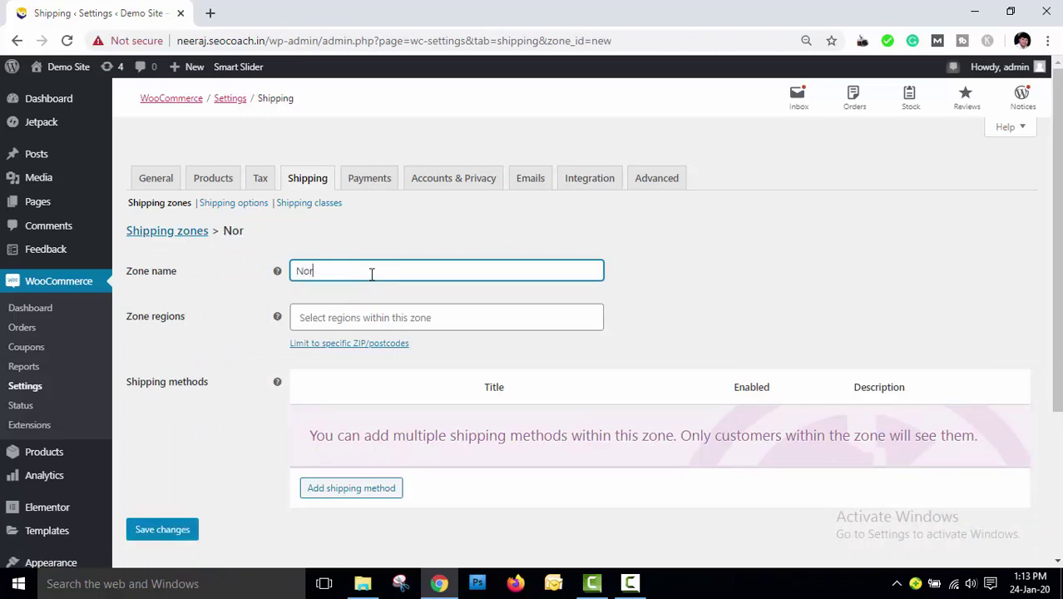
type("th India")
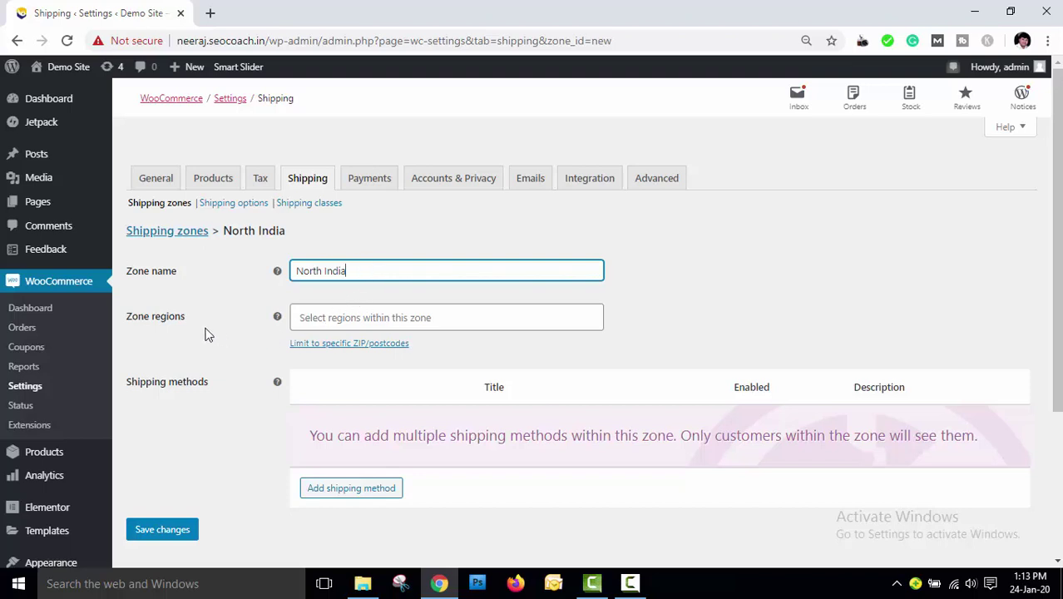
left_click(385, 322)
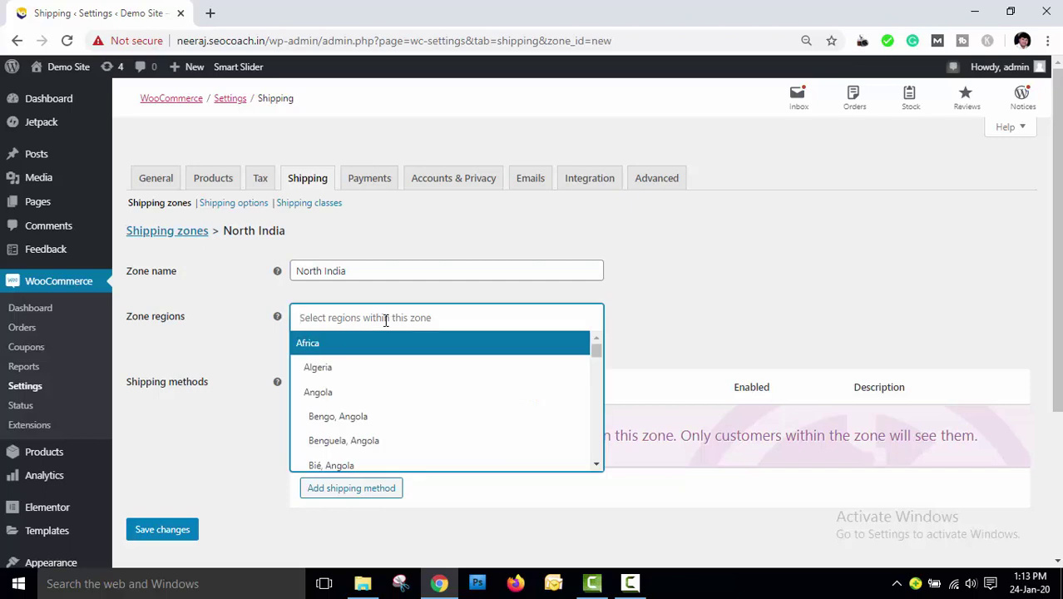
left_click(660, 314)
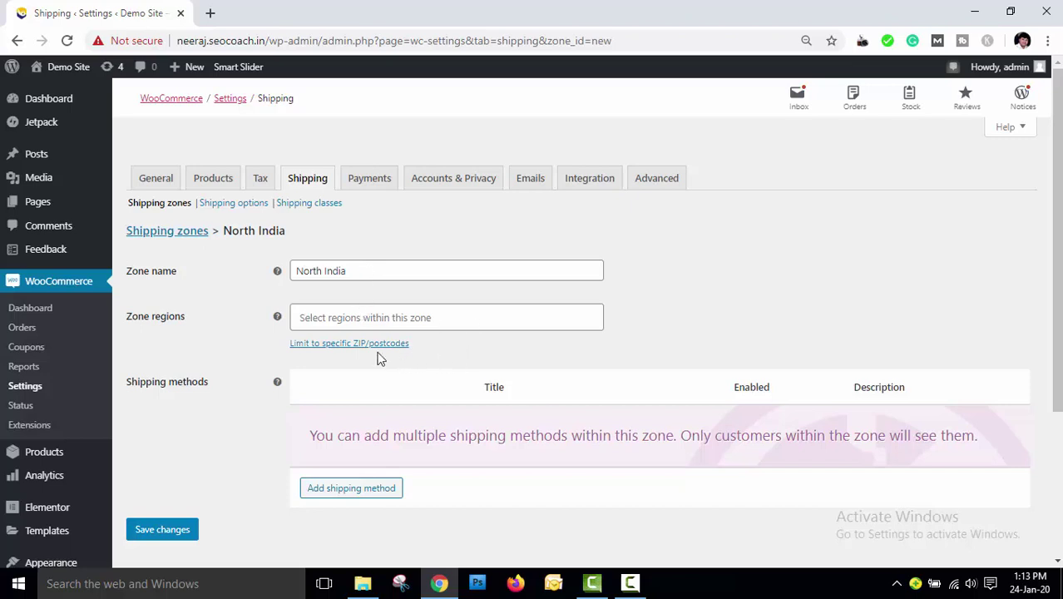
scroll(328, 408, "down", 1)
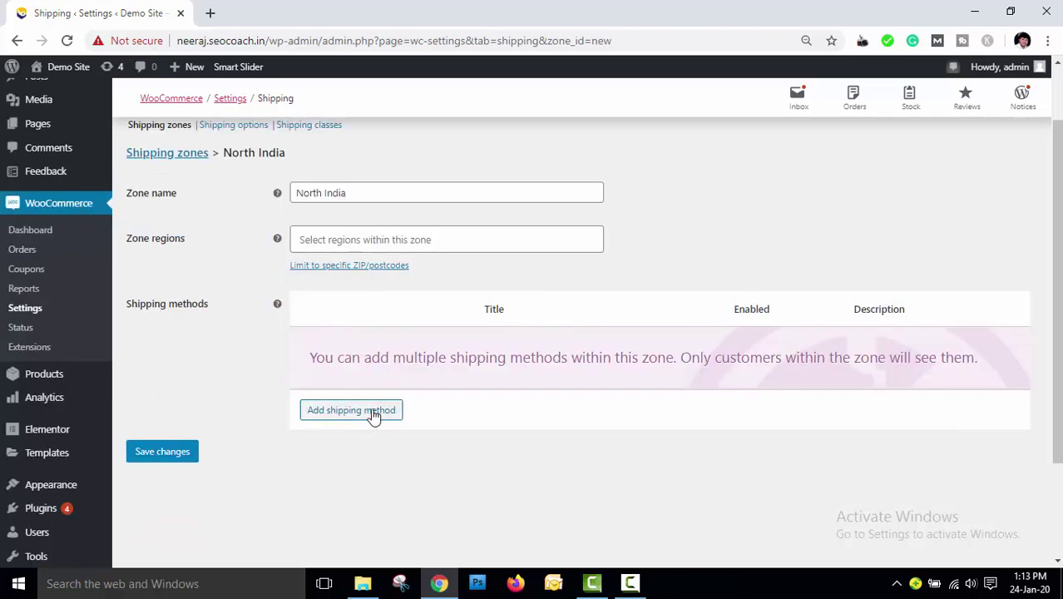
Add a Flat rate shipping method to the North India zone and open it
left_click(367, 413)
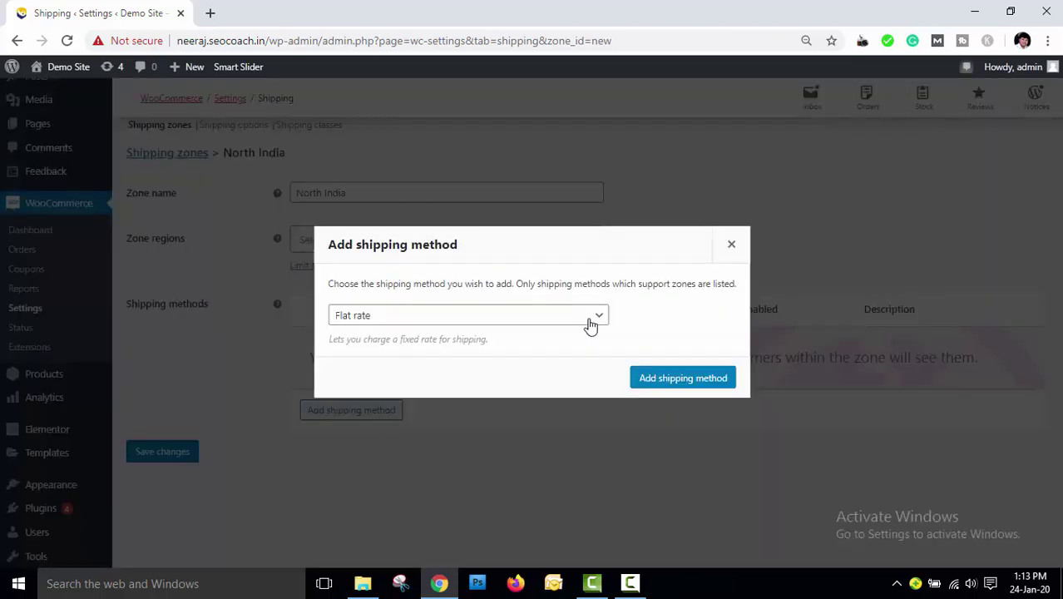
left_click(590, 321)
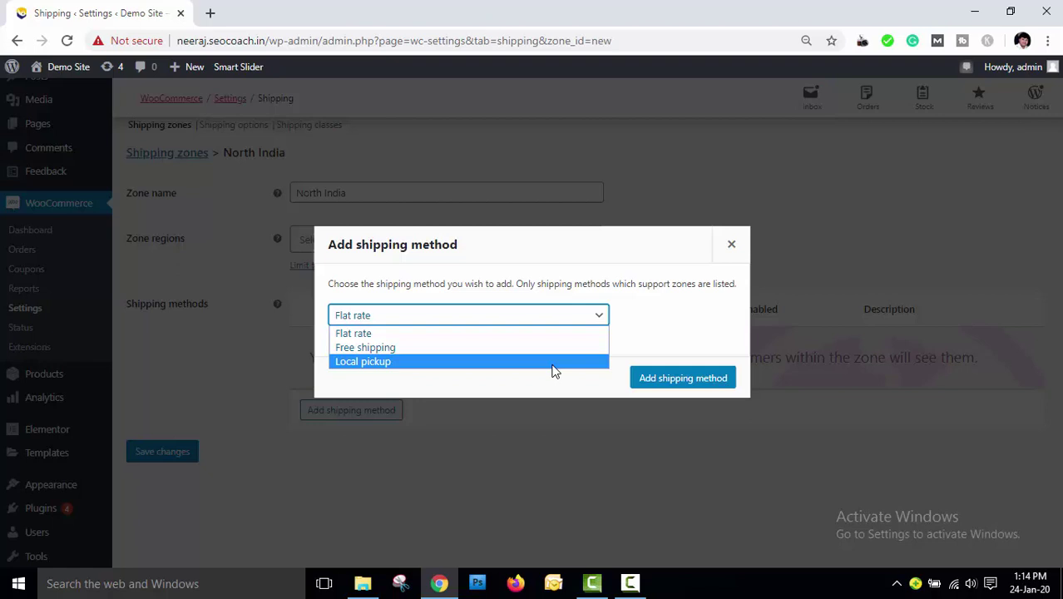
left_click(500, 334)
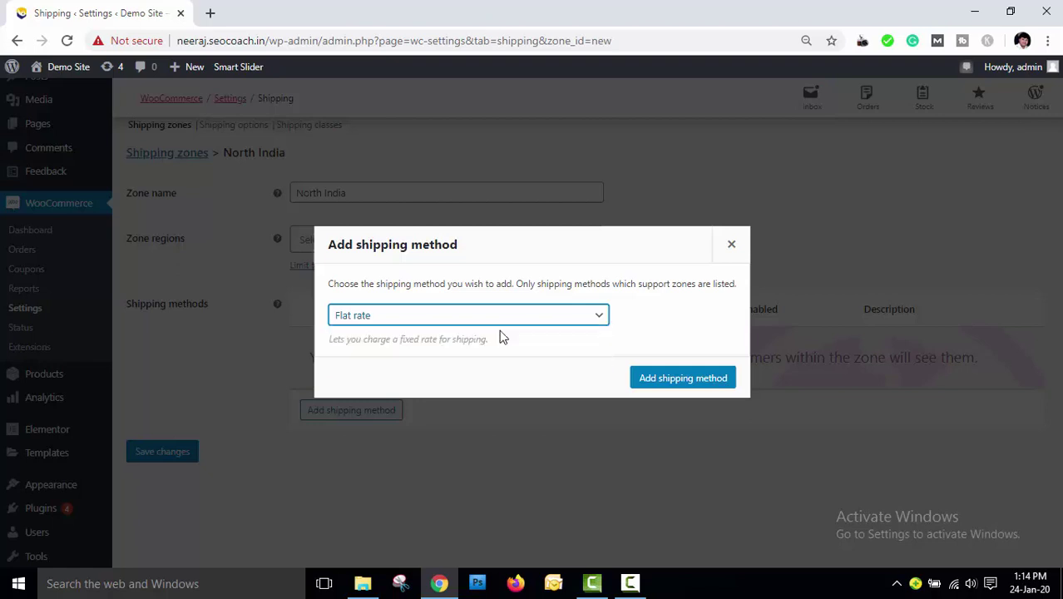
left_click(690, 384)
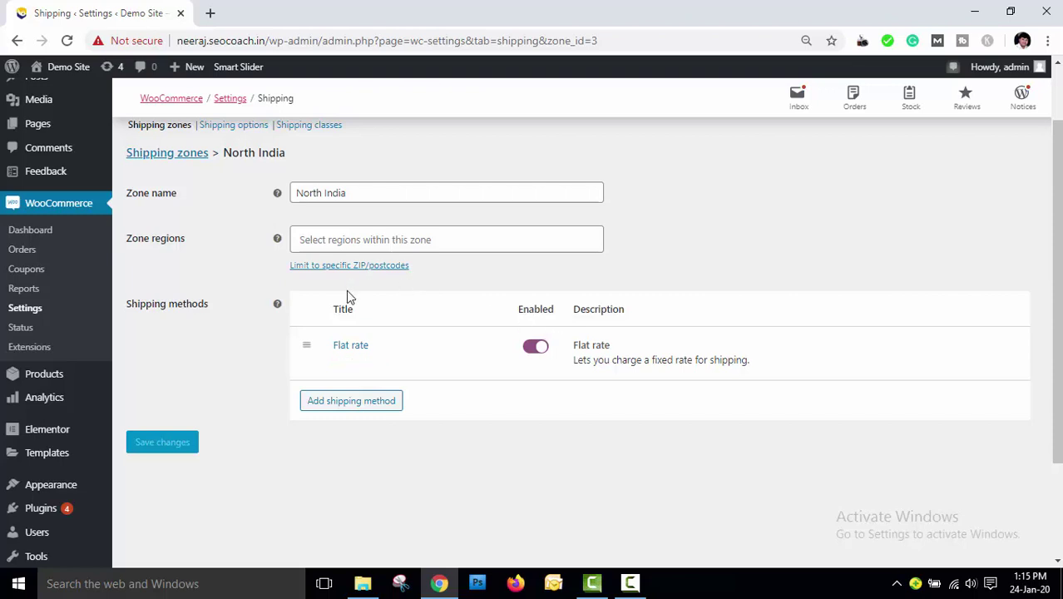
left_click(355, 348)
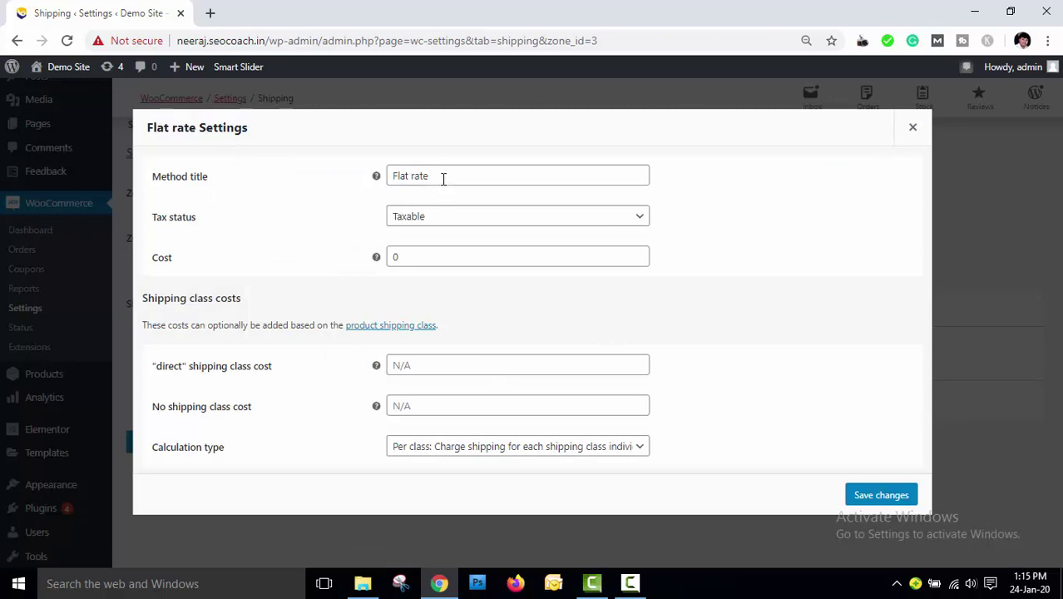
Keep the Flat rate tax status Taxable and set its cost to 100
left_click(532, 218)
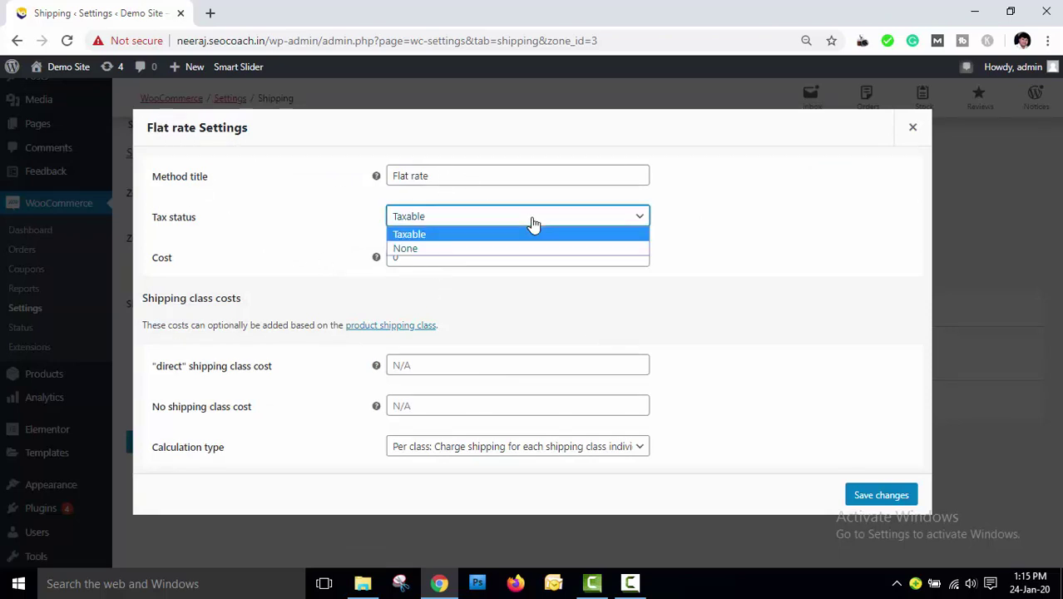
left_click(470, 235)
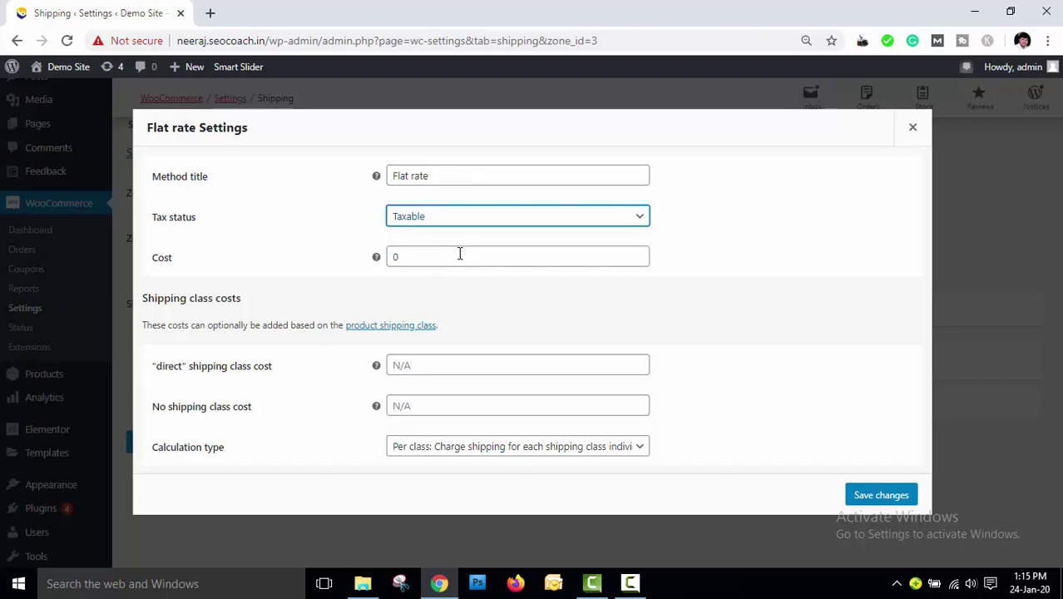
left_click_drag(459, 254, 368, 261)
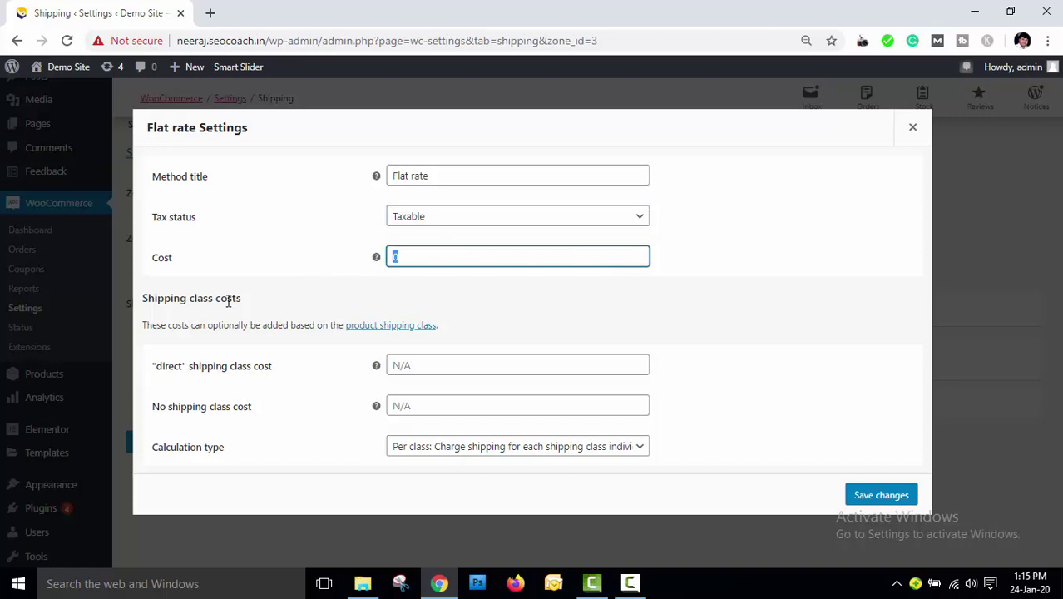
type("1000")
key("BackSpace")
left_click(500, 306)
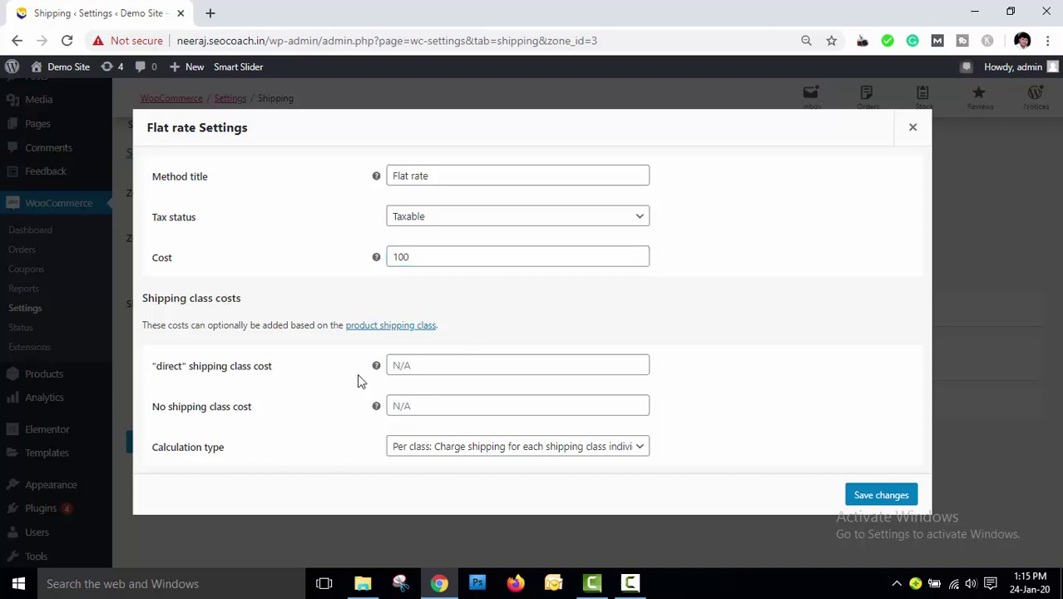
Leave the shipping class costs, keep Per class calculation, and save the Flat rate settings
left_click(436, 370)
left_click(435, 405)
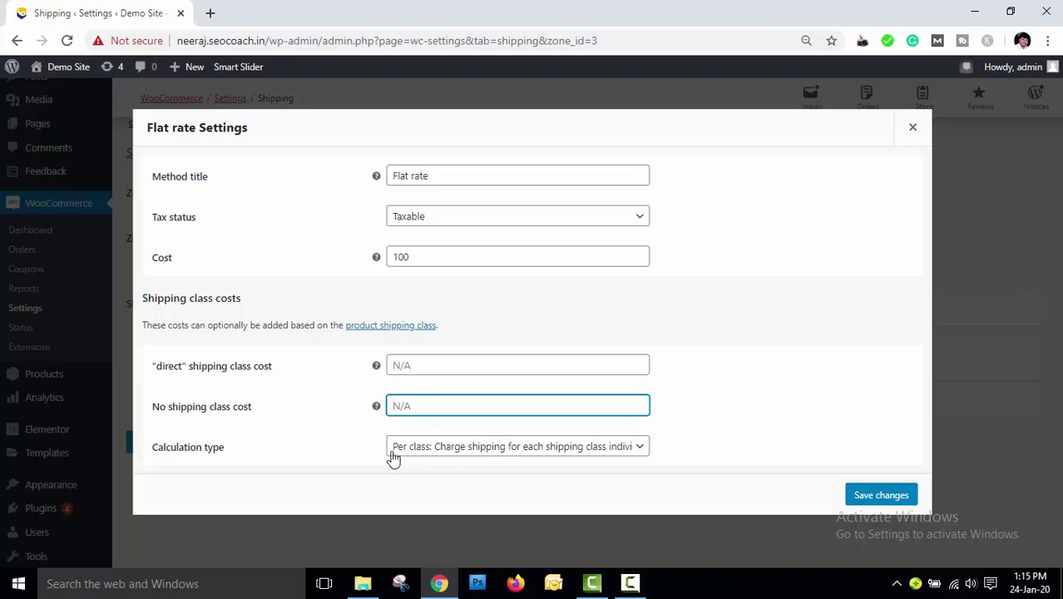
left_click(421, 365)
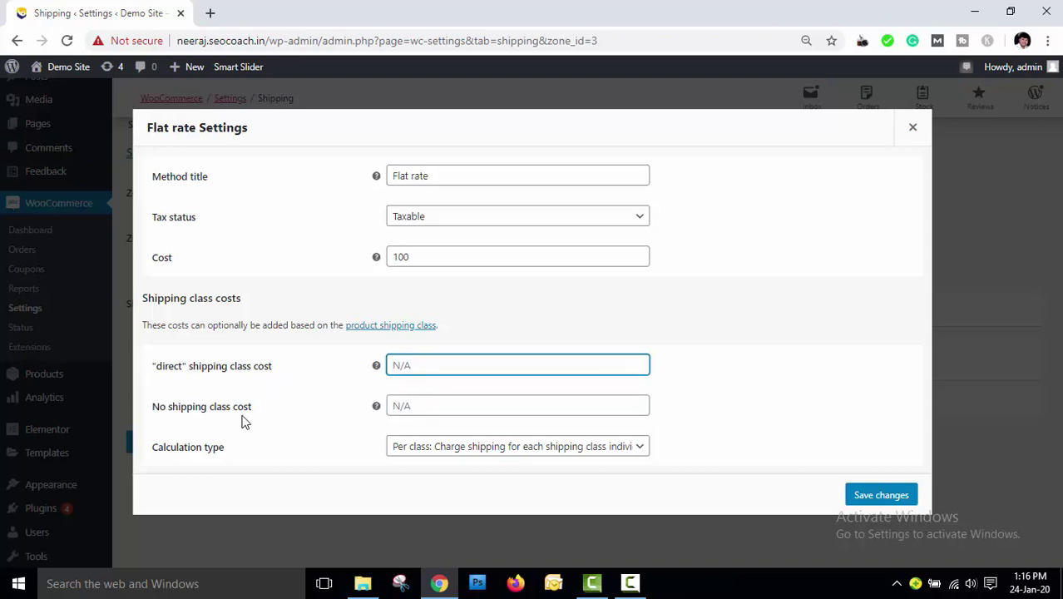
left_click(433, 405)
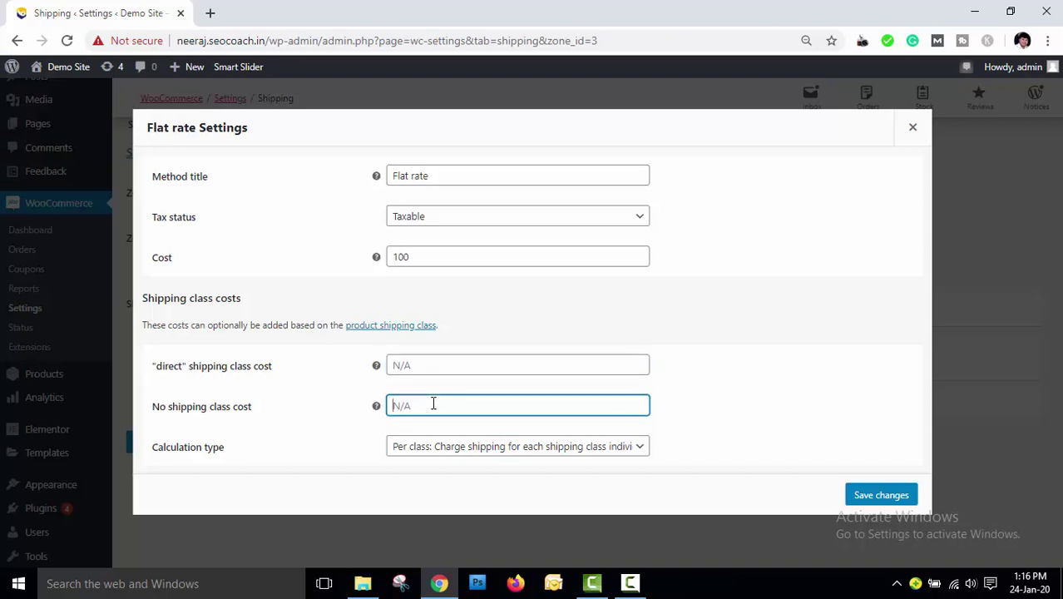
left_click(511, 451)
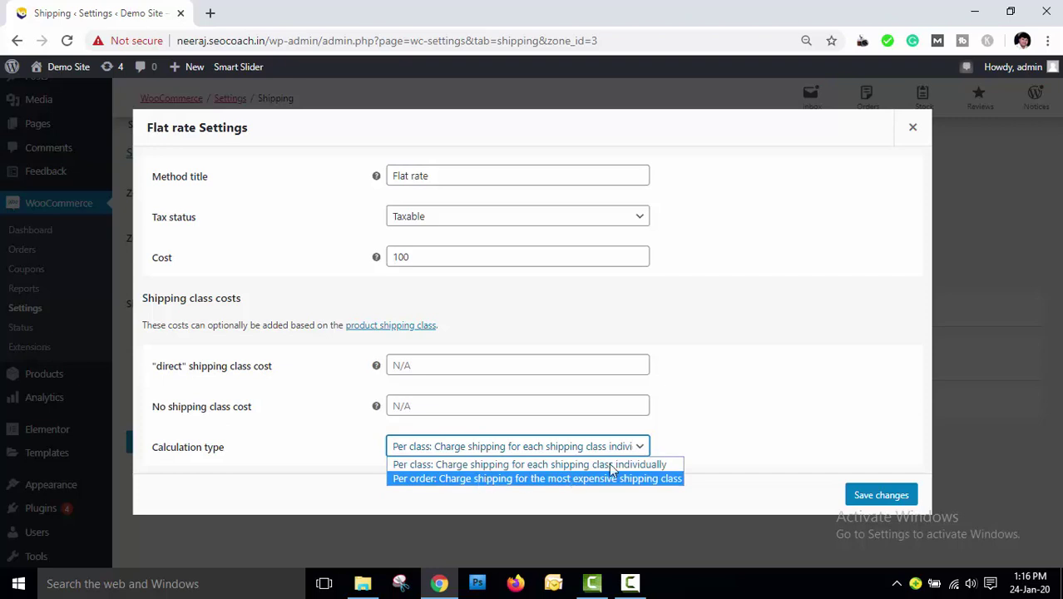
left_click(699, 426)
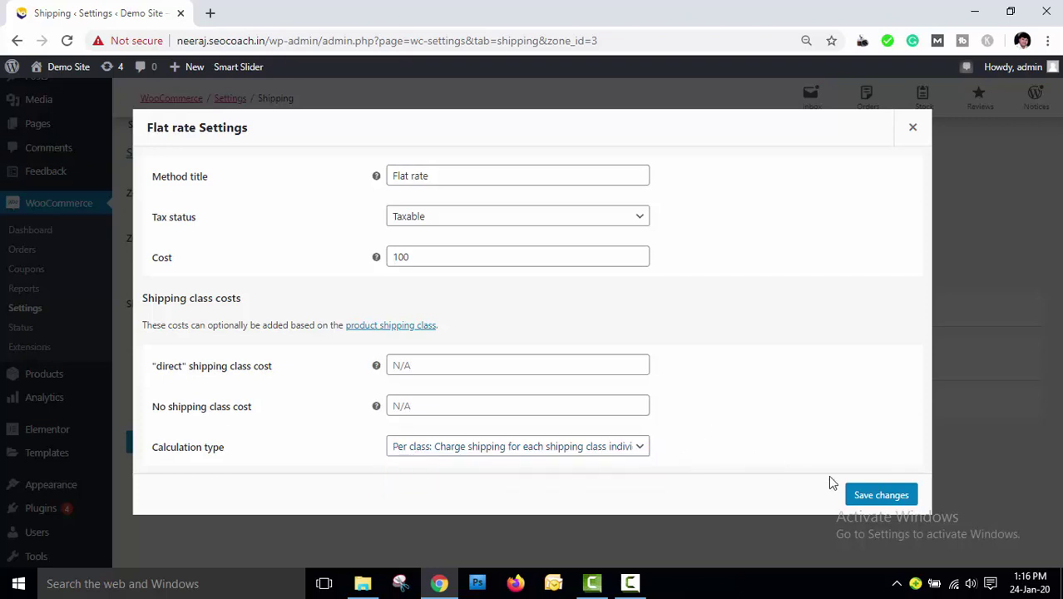
left_click(879, 495)
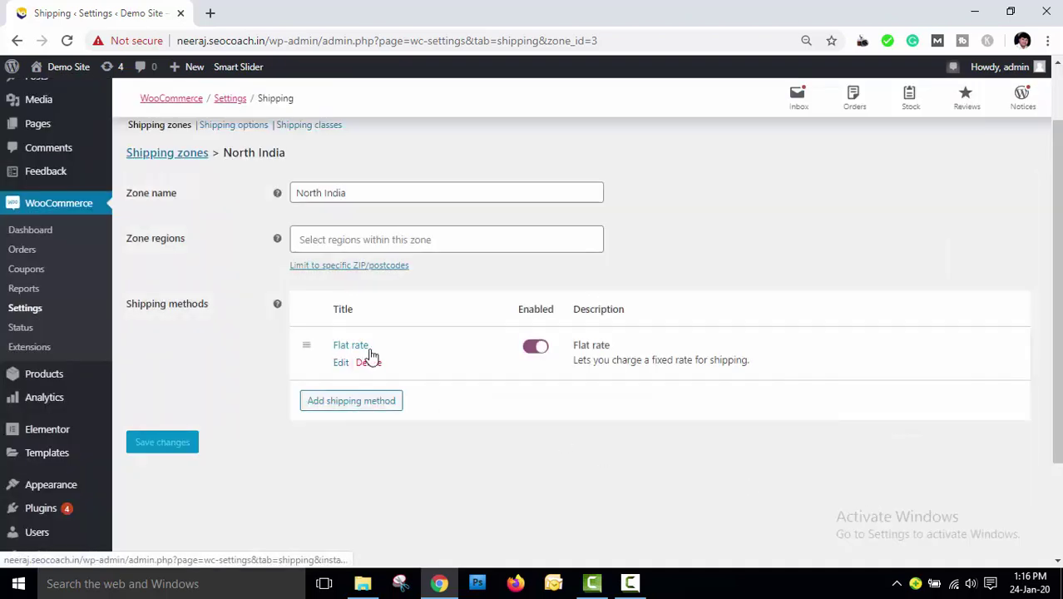
left_click_drag(368, 192, 279, 193)
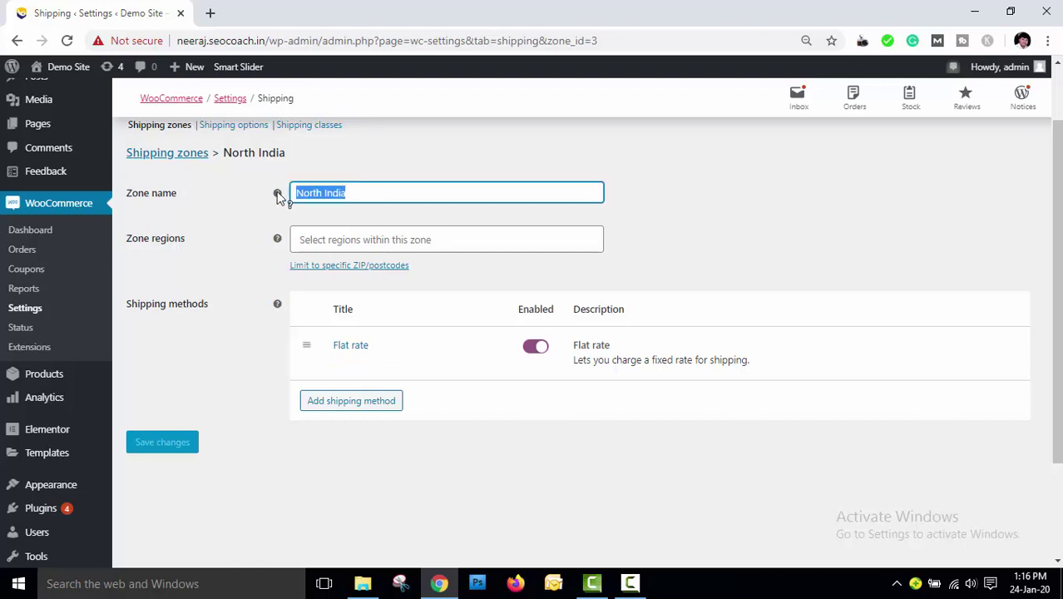
left_click(378, 241)
type("Delhi")
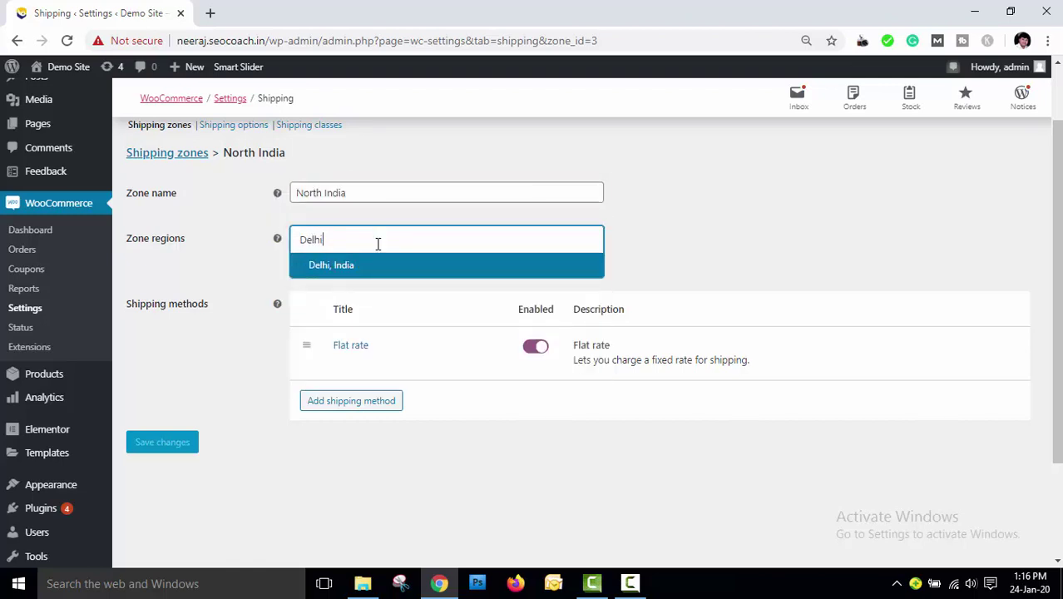
left_click(350, 265)
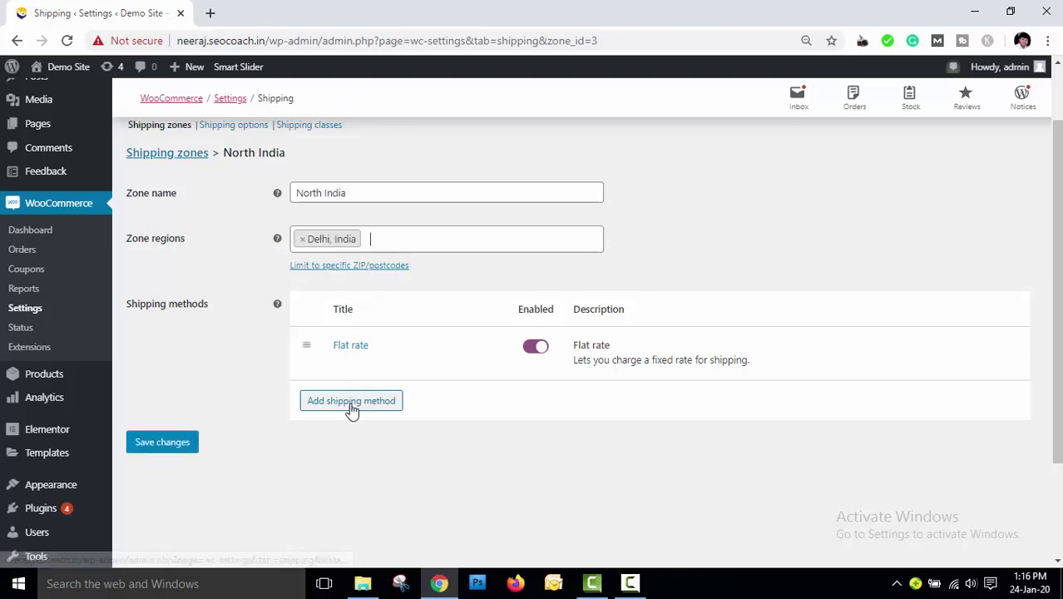
left_click(350, 403)
left_click(378, 316)
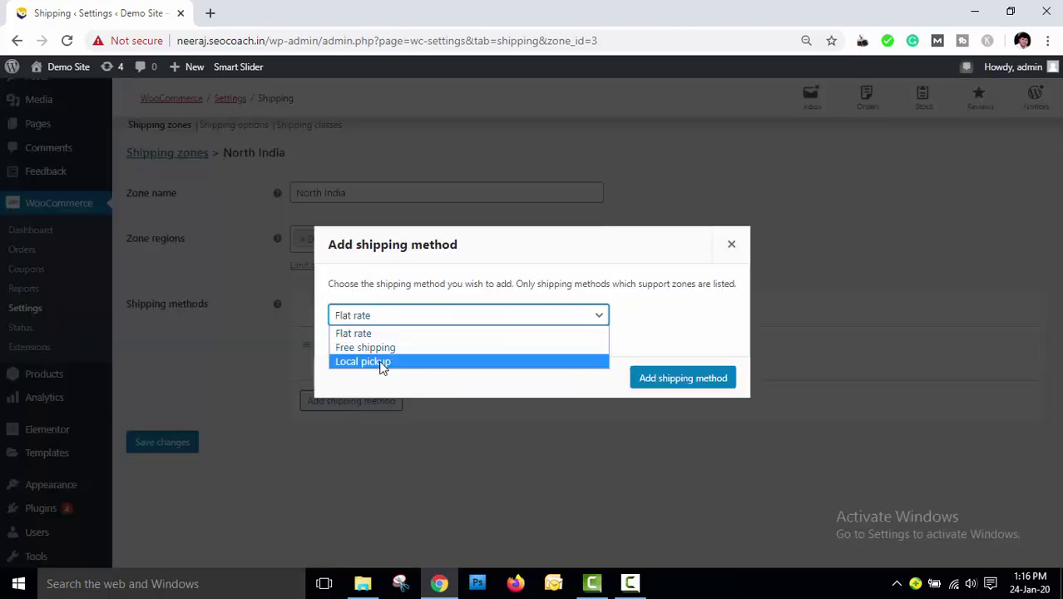
left_click(382, 364)
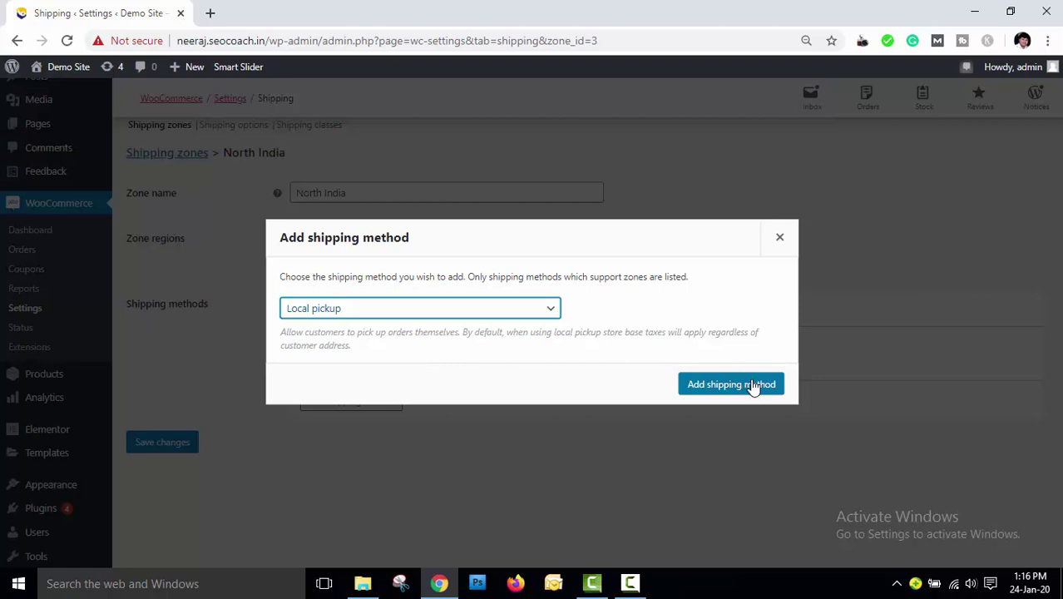
left_click(753, 386)
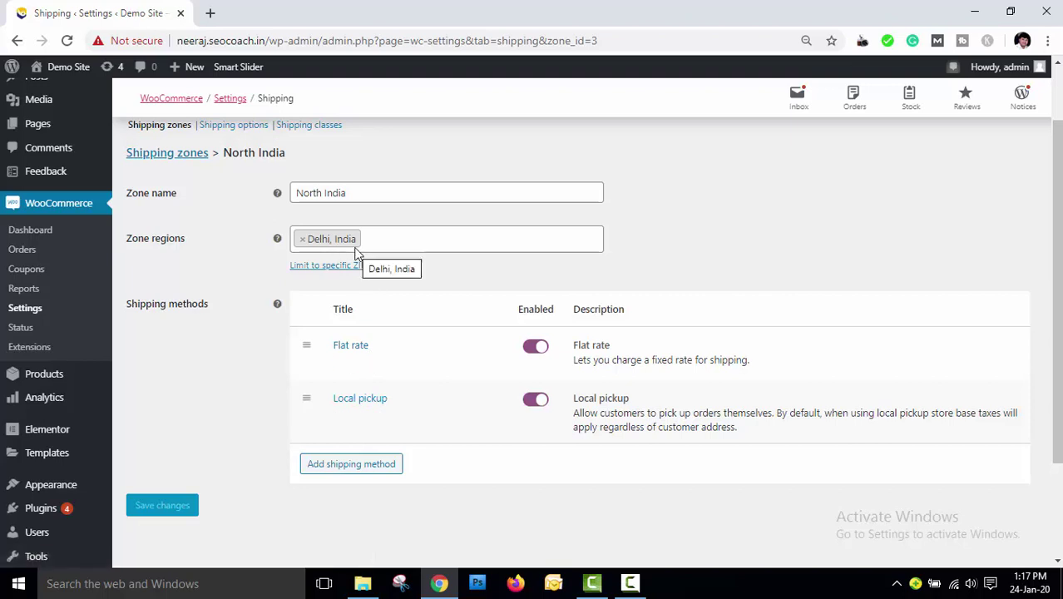
mouse_move(305, 403)
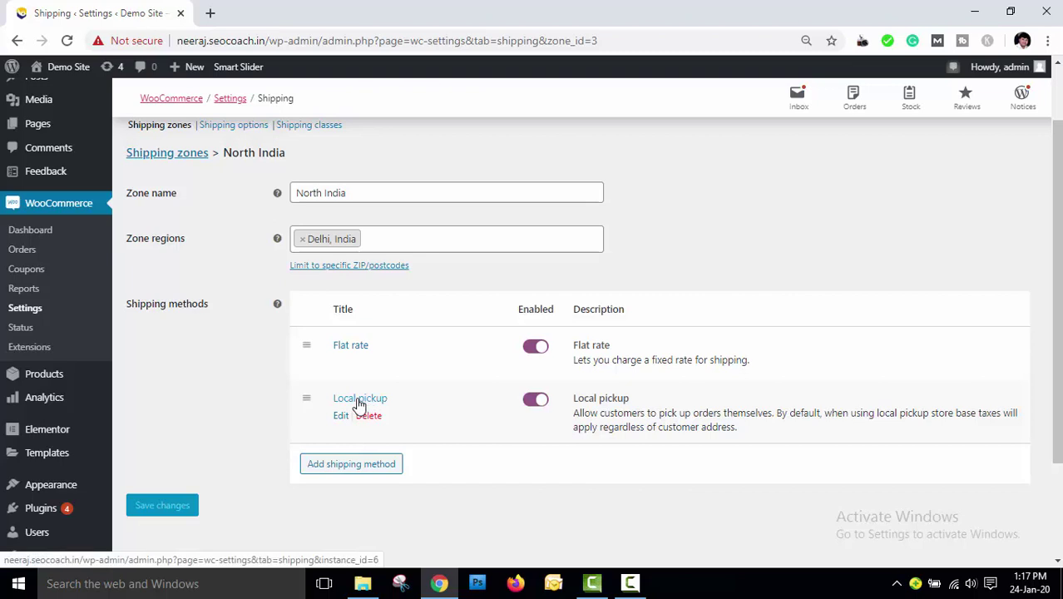
Keep Local pickup Taxable with a cost of 0 and save its settings
left_click(359, 400)
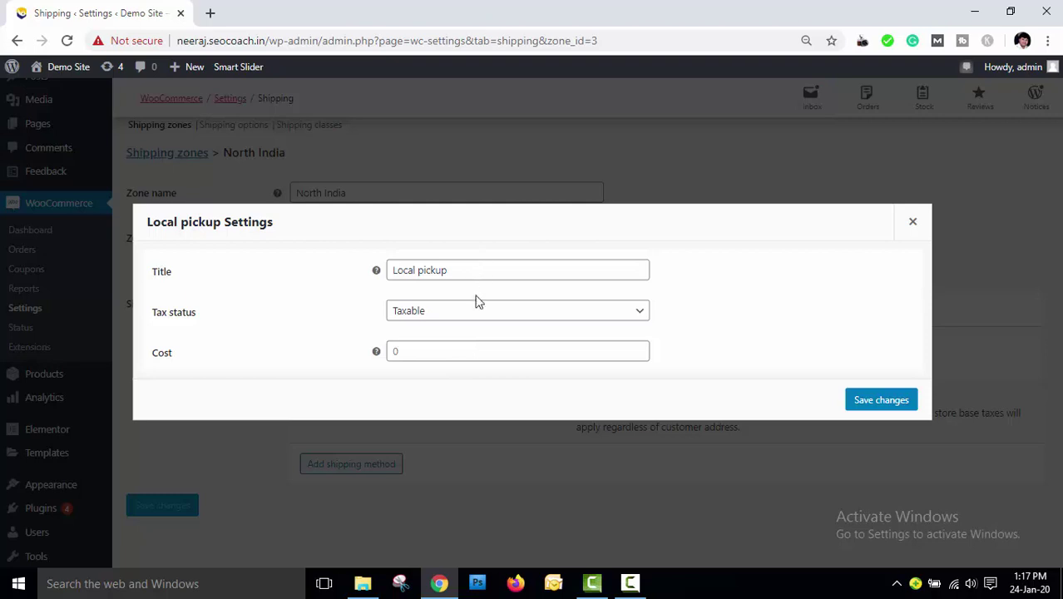
left_click(475, 311)
left_click(456, 343)
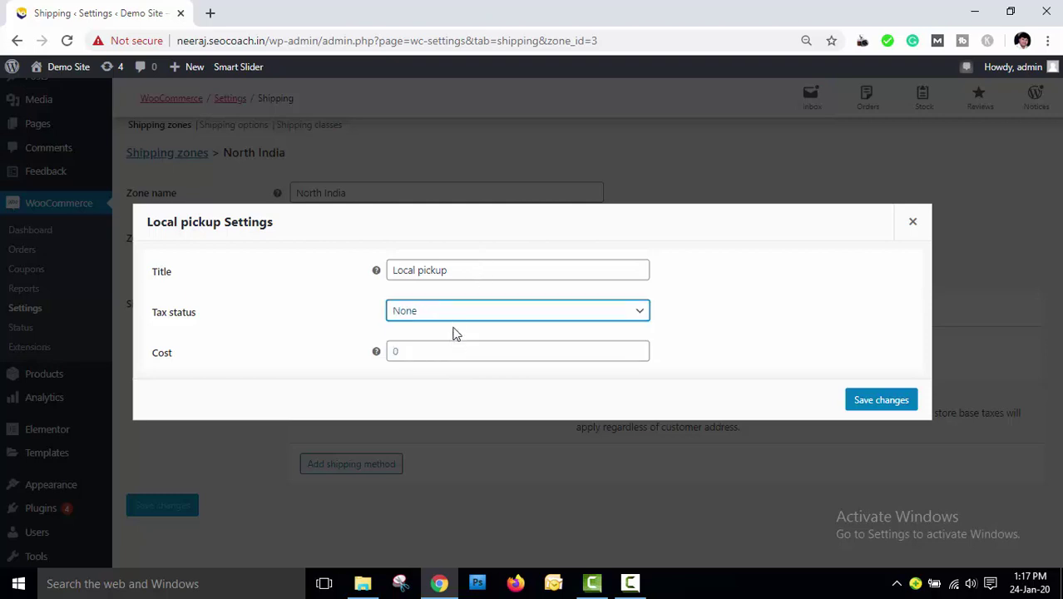
left_click(456, 314)
left_click(457, 329)
left_click(446, 351)
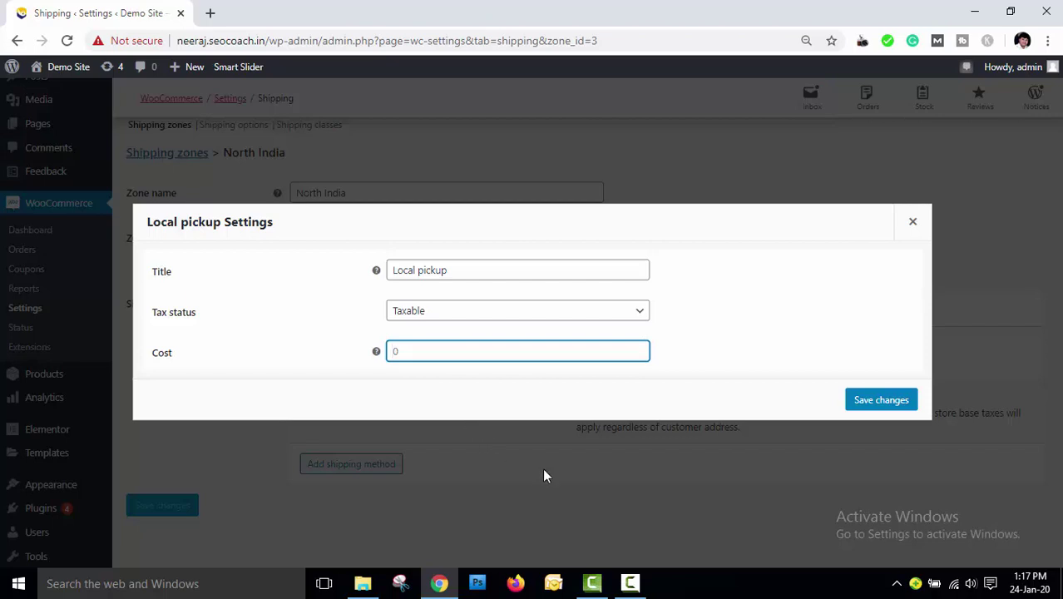
left_click(902, 409)
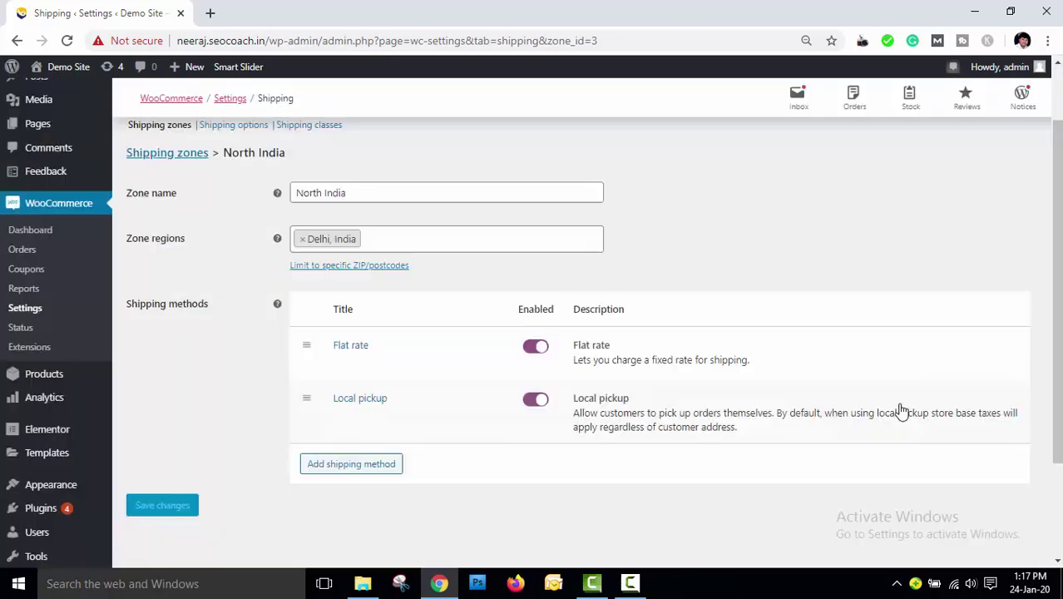
Rename the zone to 'Entire India - Exclude North India'
left_click_drag(366, 192, 289, 193)
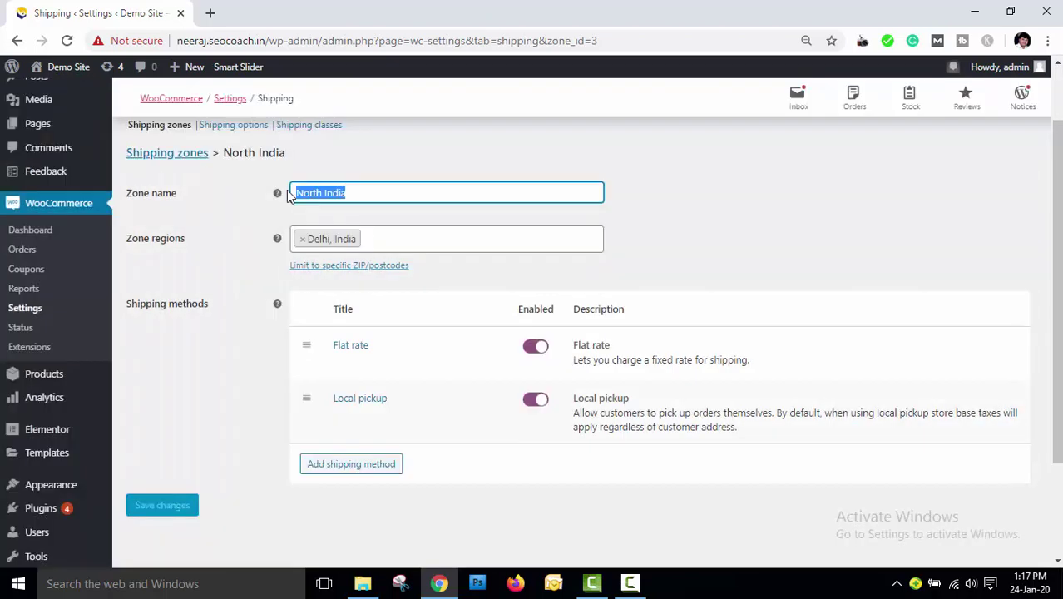
type("Entire Indi")
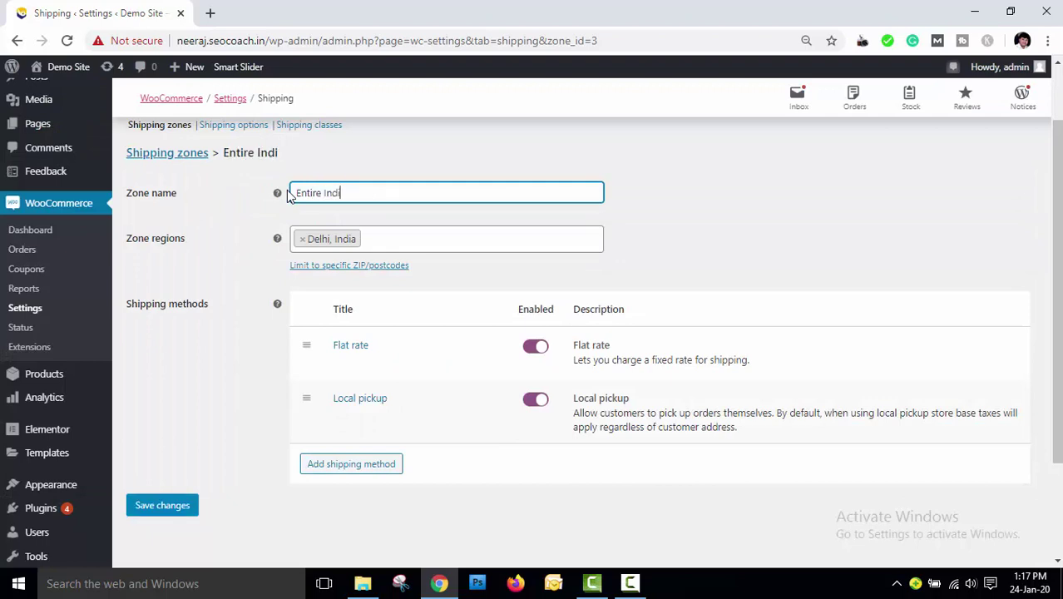
type("a - Exec")
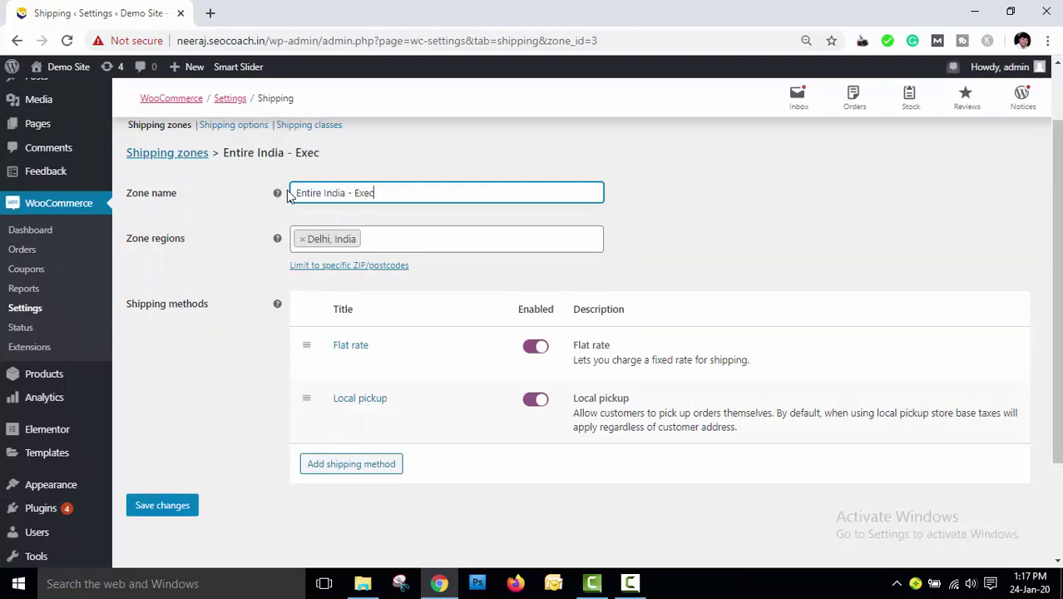
key("BackSpace")
key("BackSpace")
type("clude North India")
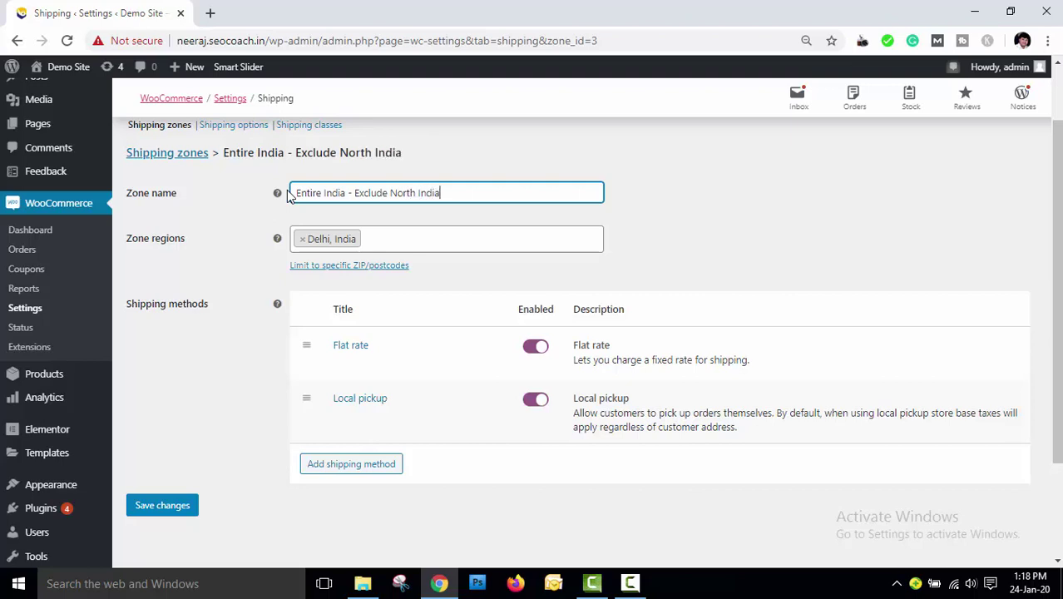
Add a Free shipping method to the zone
mouse_move(505, 351)
left_click(369, 471)
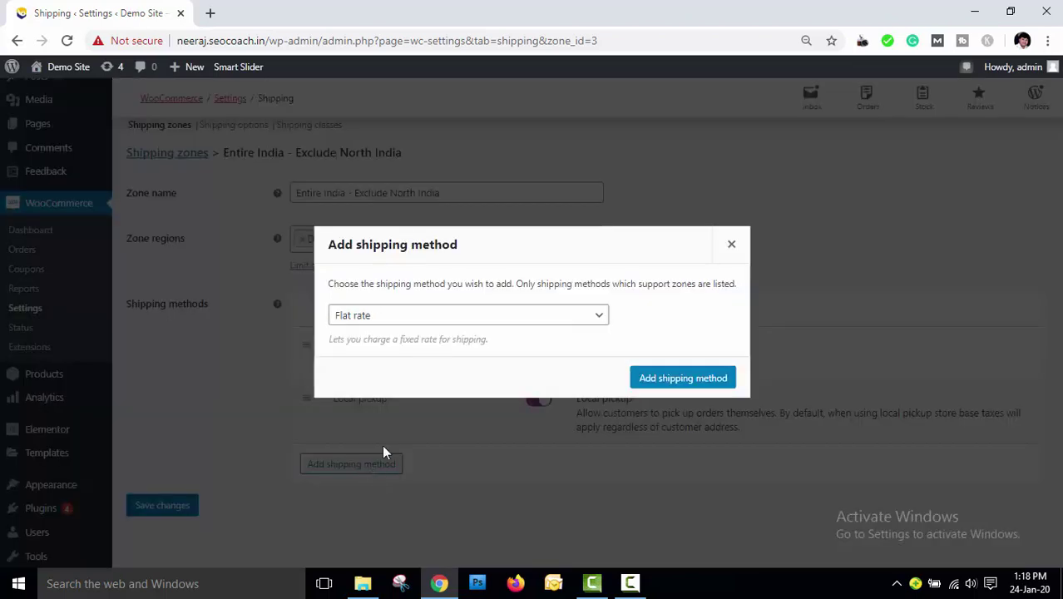
left_click(522, 319)
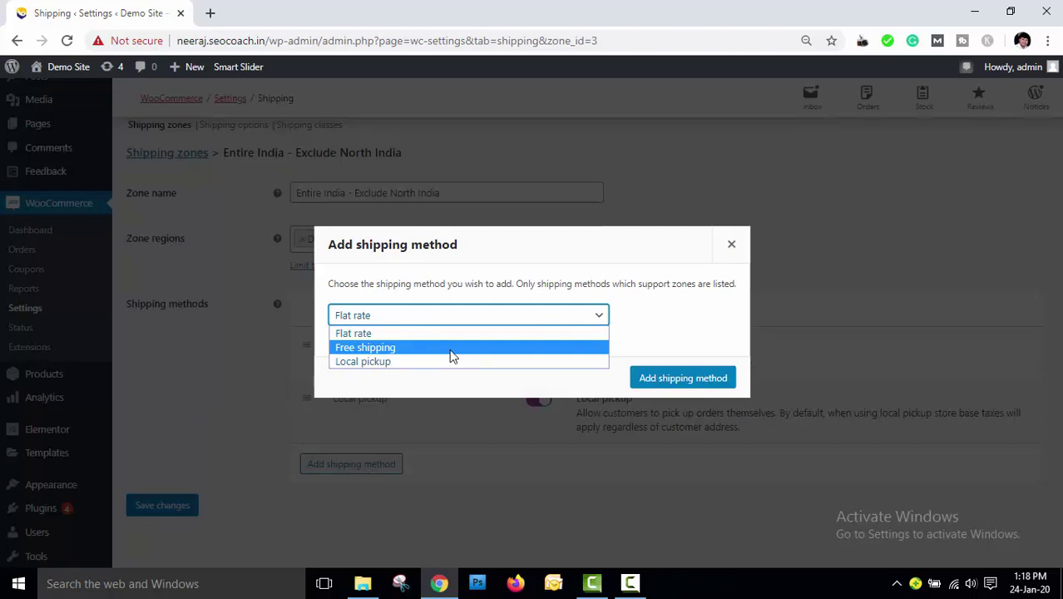
left_click(452, 356)
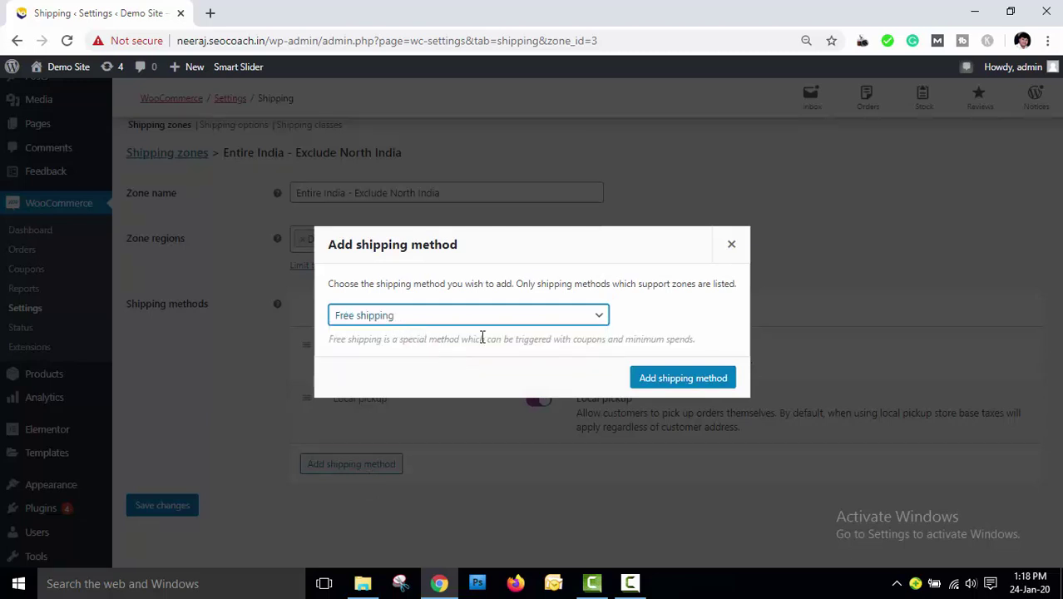
left_click(665, 381)
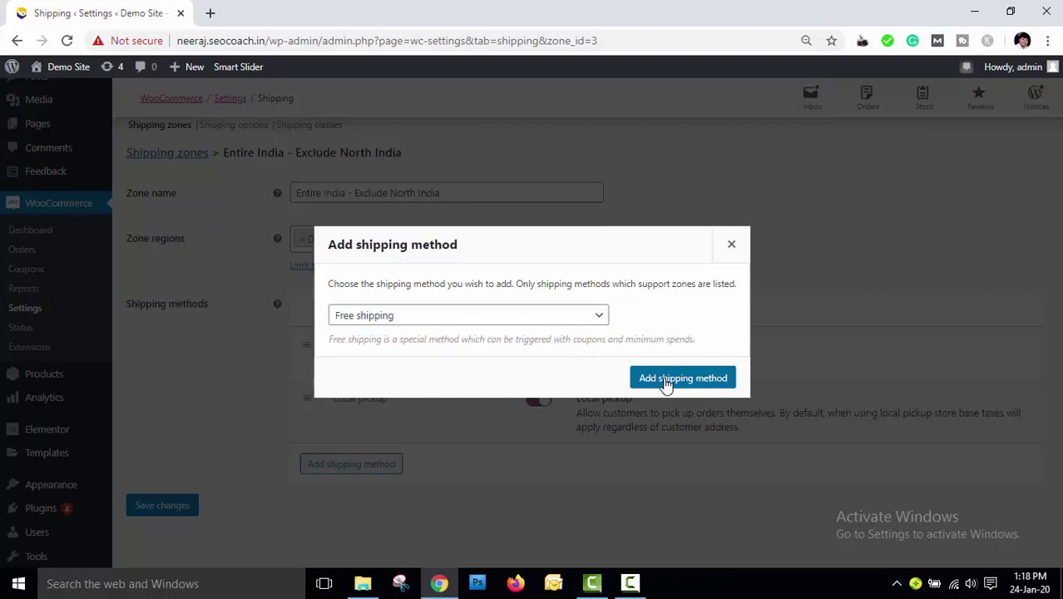
left_click(665, 381)
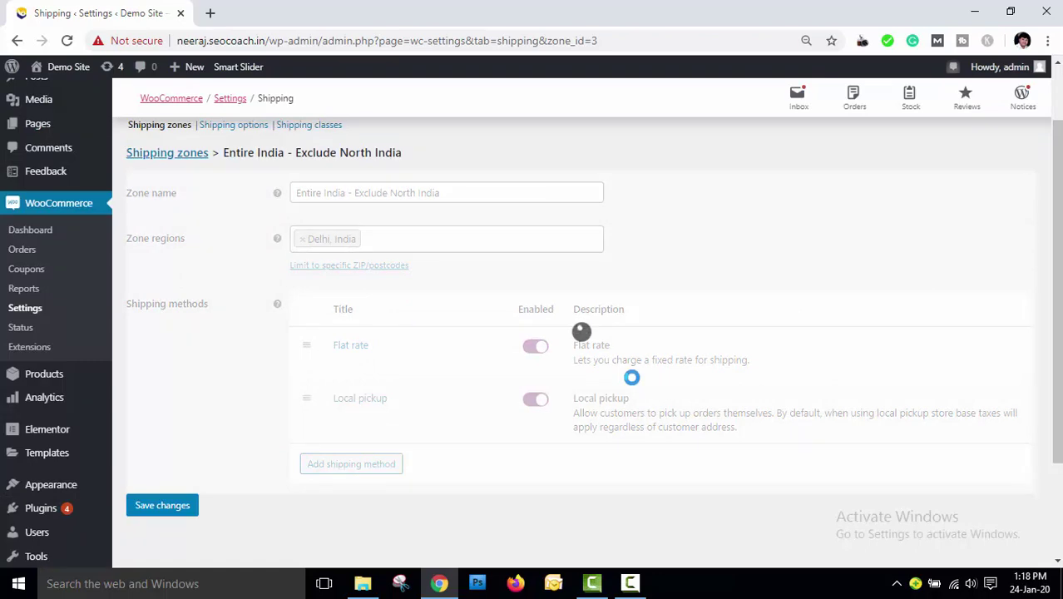
scroll(631, 374, "down", 2)
Keep the Free shipping requirement at N/A and save its settings
left_click(353, 330)
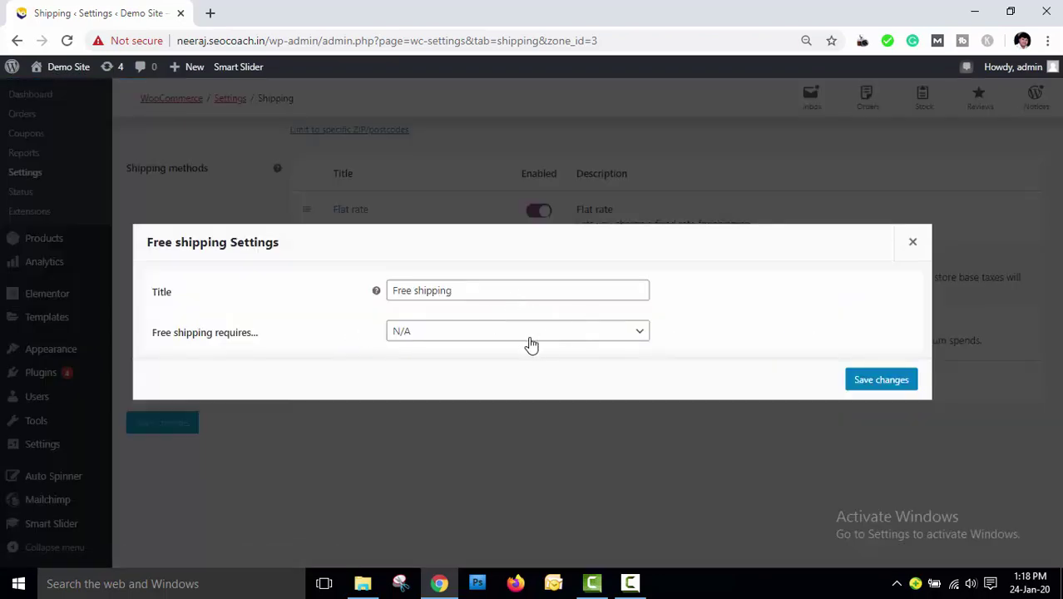
left_click(481, 342)
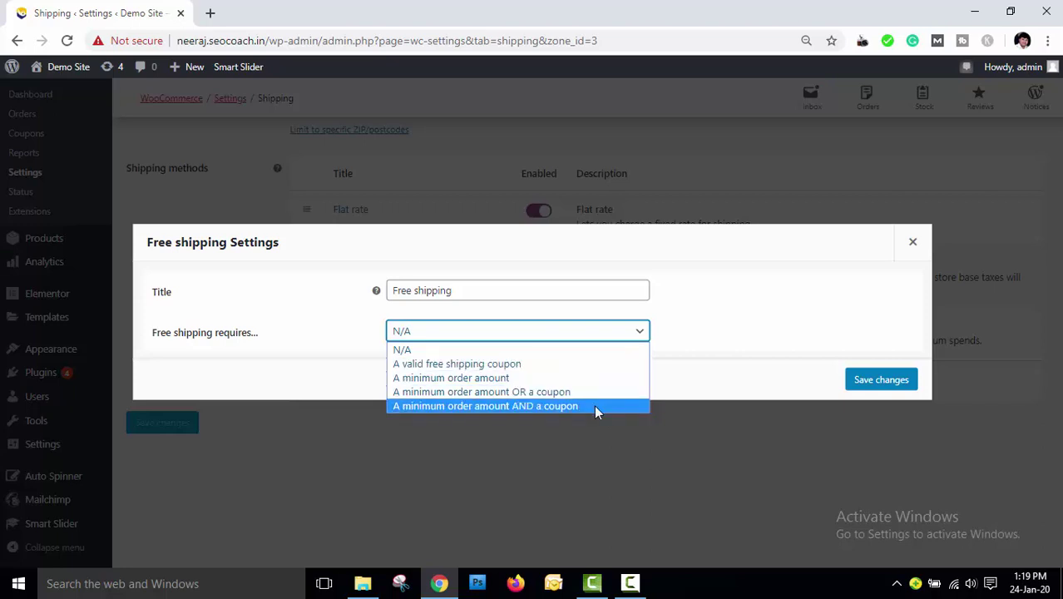
left_click(563, 354)
left_click(885, 384)
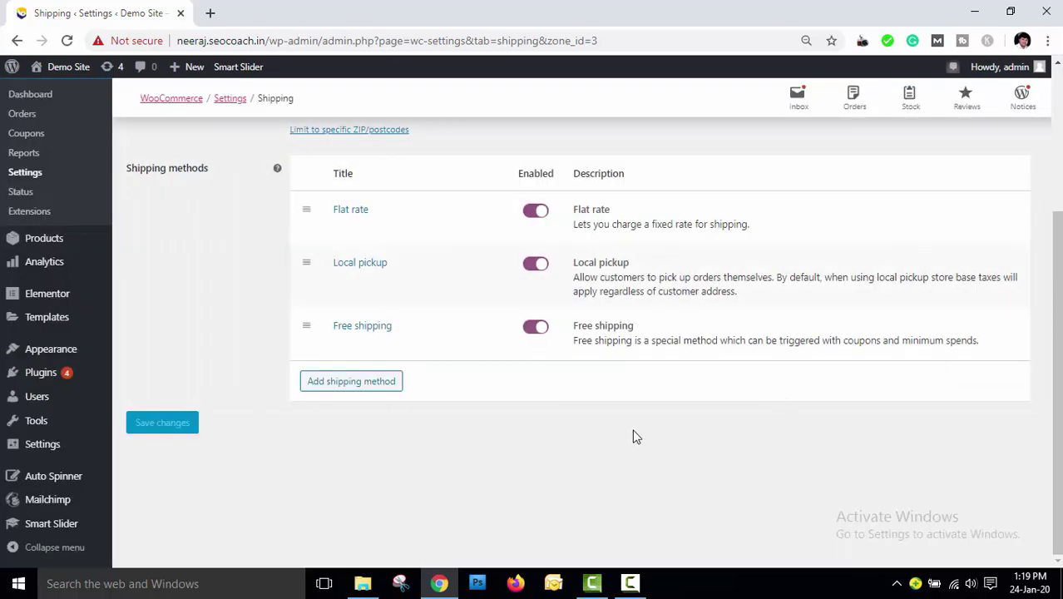
Go to the Shipping options settings page under the Shipping tab
scroll(583, 425, "up", 3)
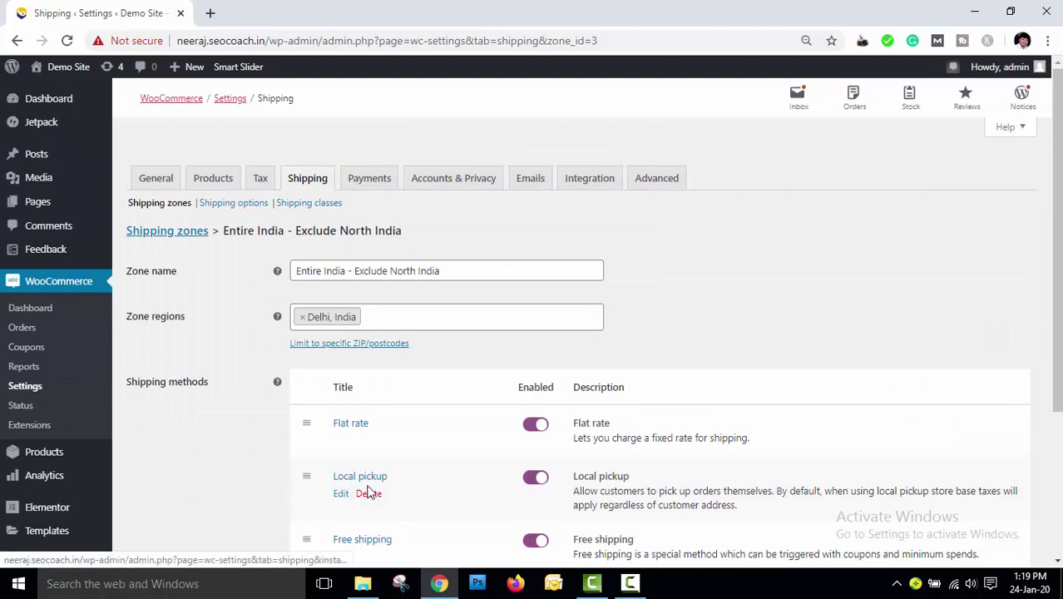
left_click(235, 204)
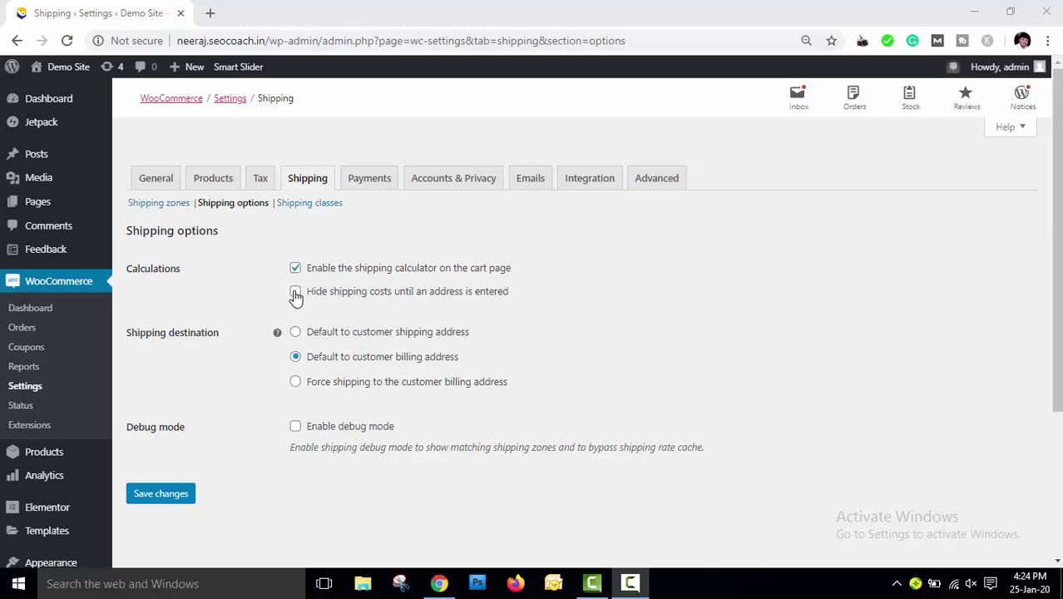
Toggle the cart-page shipping calculator off and back on, then save the shipping options
left_click(297, 271)
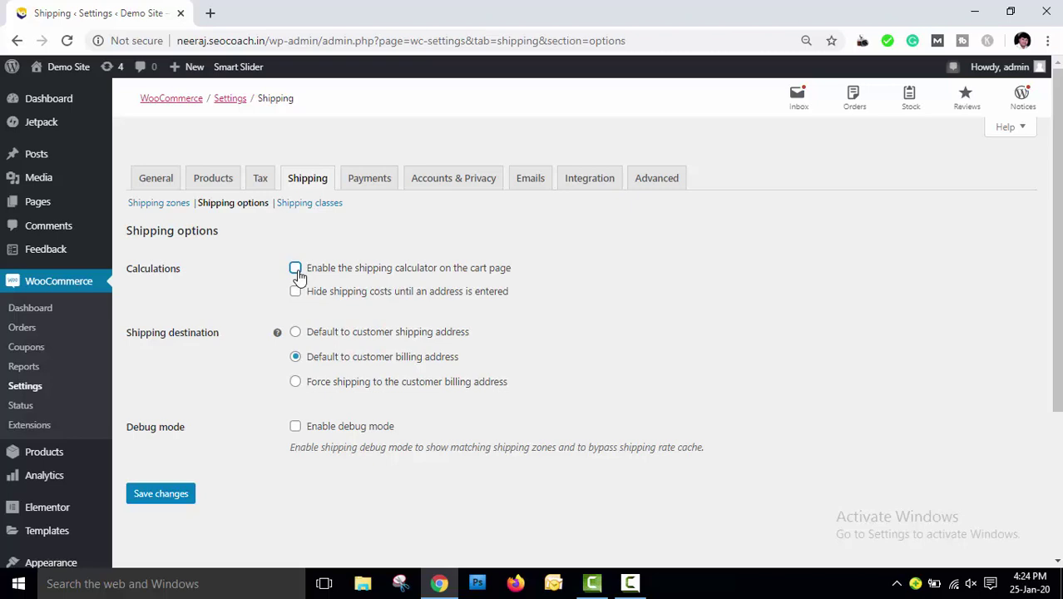
left_click(297, 271)
left_click(363, 178)
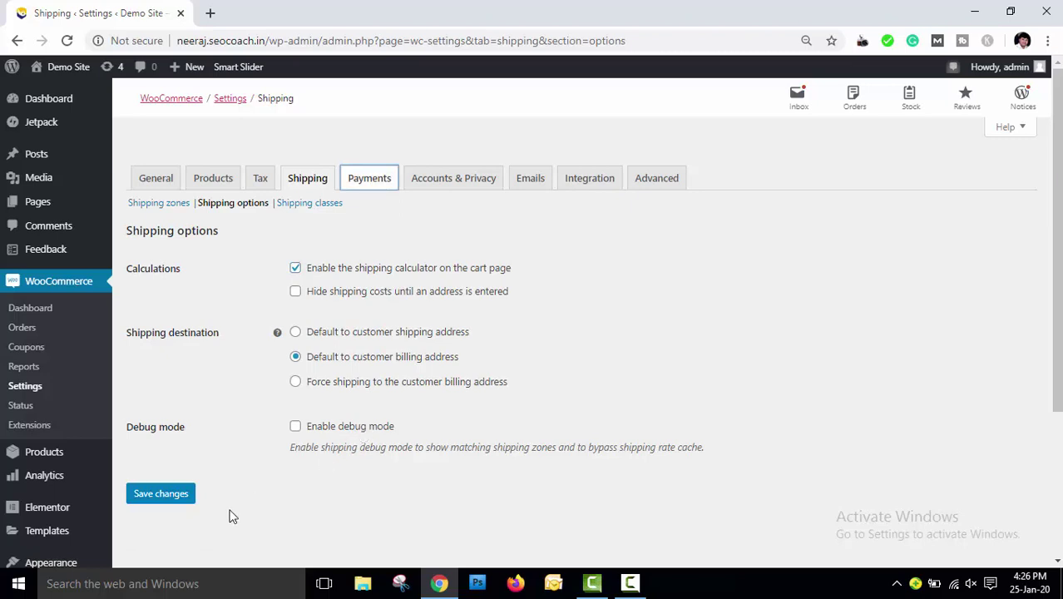
left_click(163, 499)
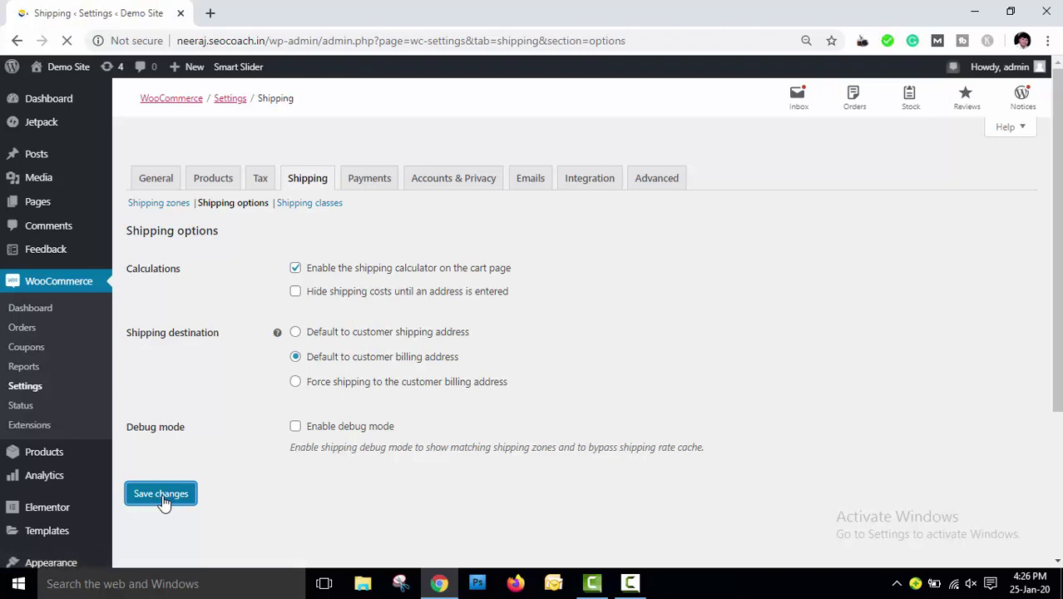
In Payments, enable Direct bank transfer, Check payments and Cash on delivery
left_click(371, 180)
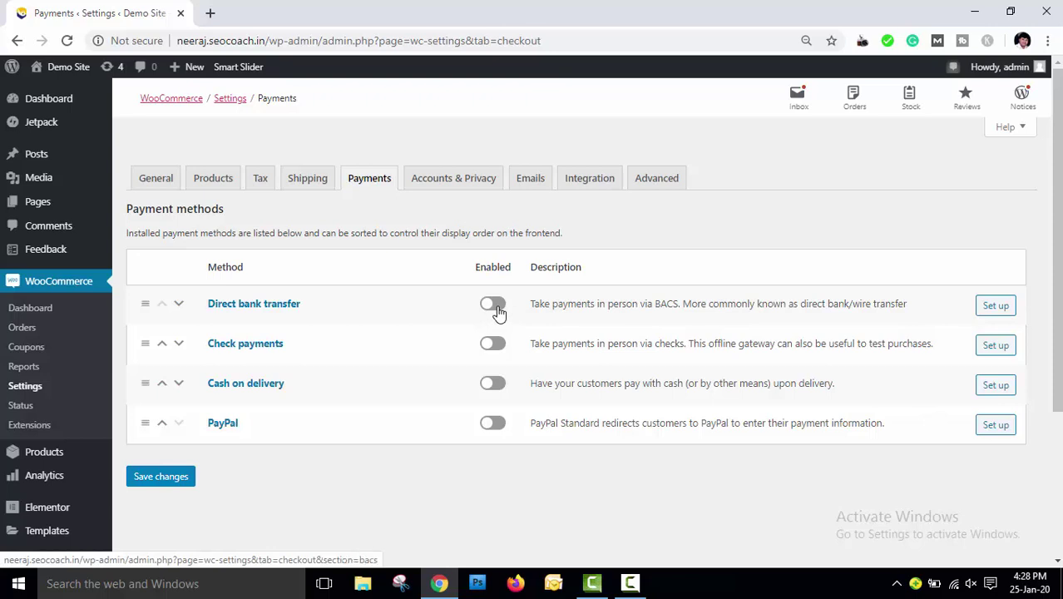
left_click(496, 306)
left_click(496, 348)
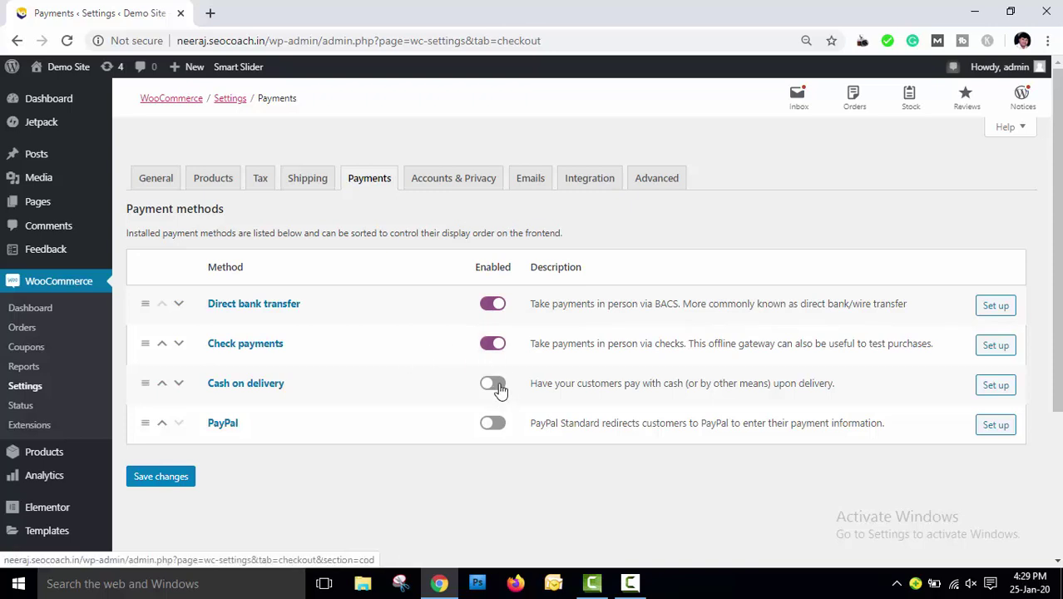
left_click(498, 386)
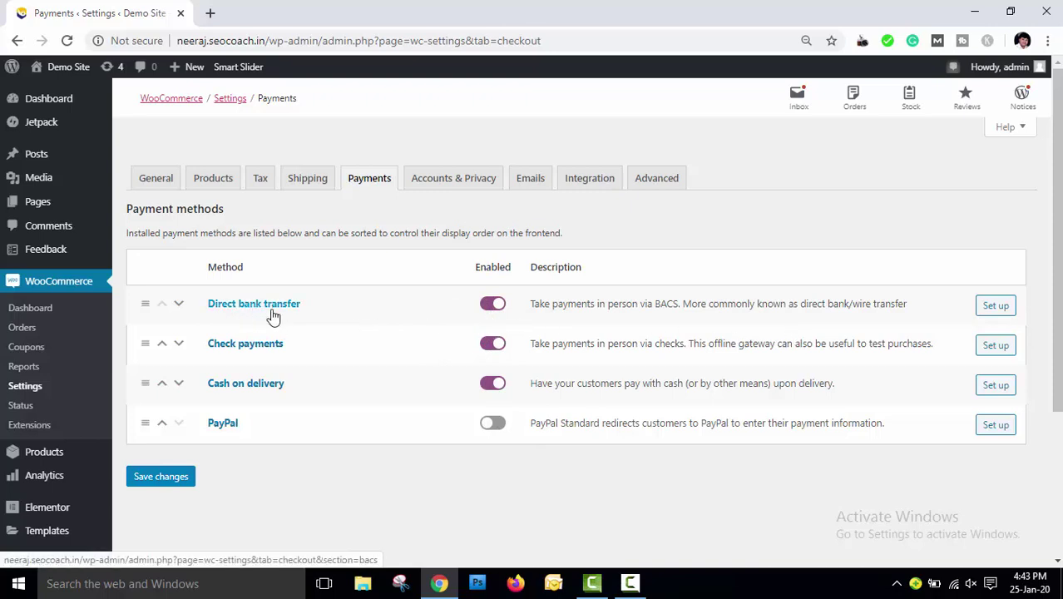
Open the Direct bank transfer settings and review its title, description and instructions
left_click(995, 315)
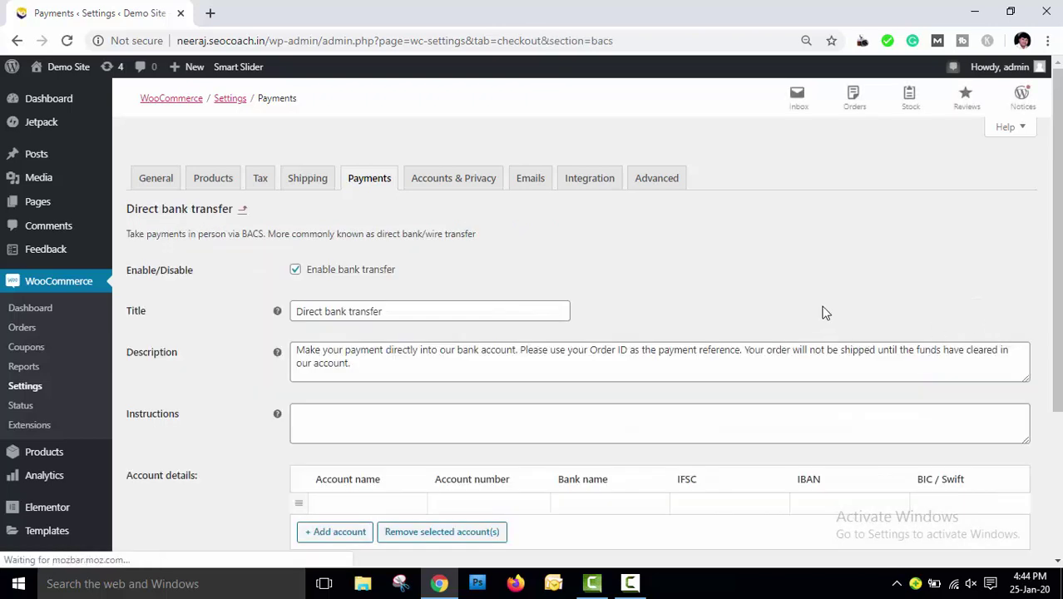
scroll(824, 313, "down", 1)
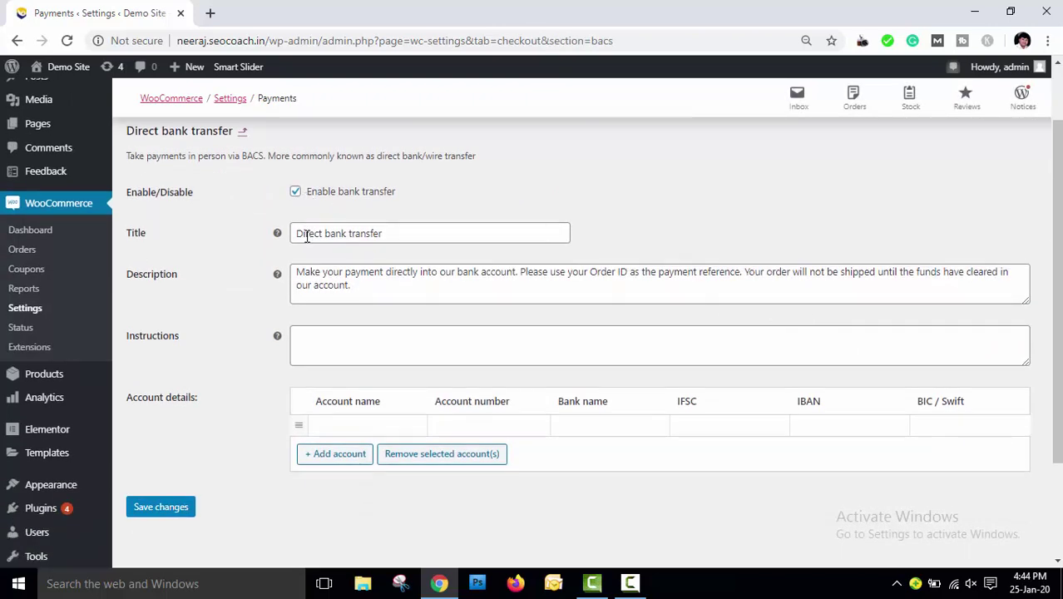
left_click_drag(399, 233, 294, 233)
left_click_drag(356, 287, 298, 275)
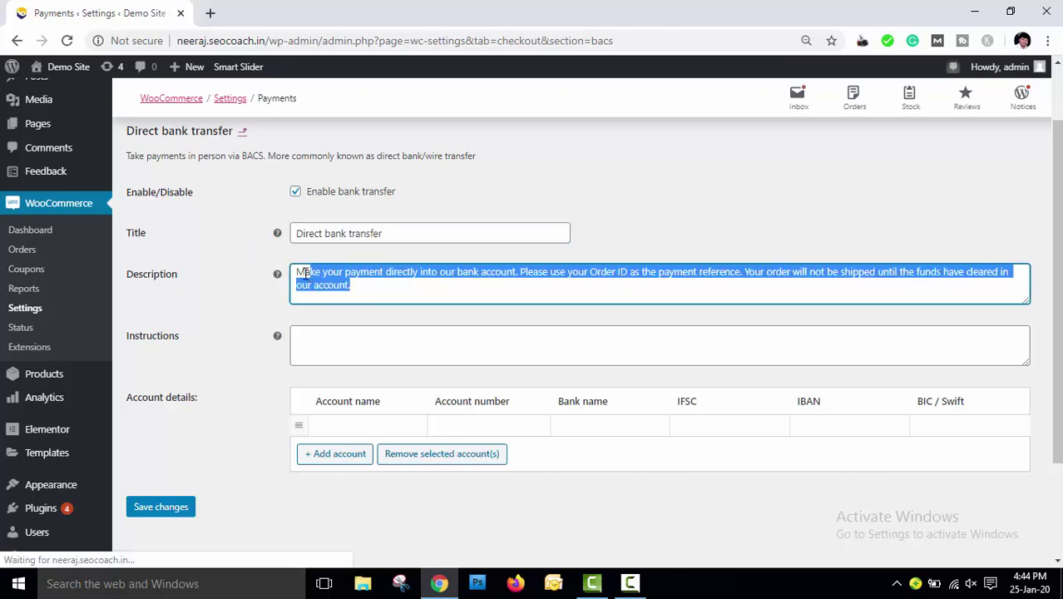
left_click(358, 346)
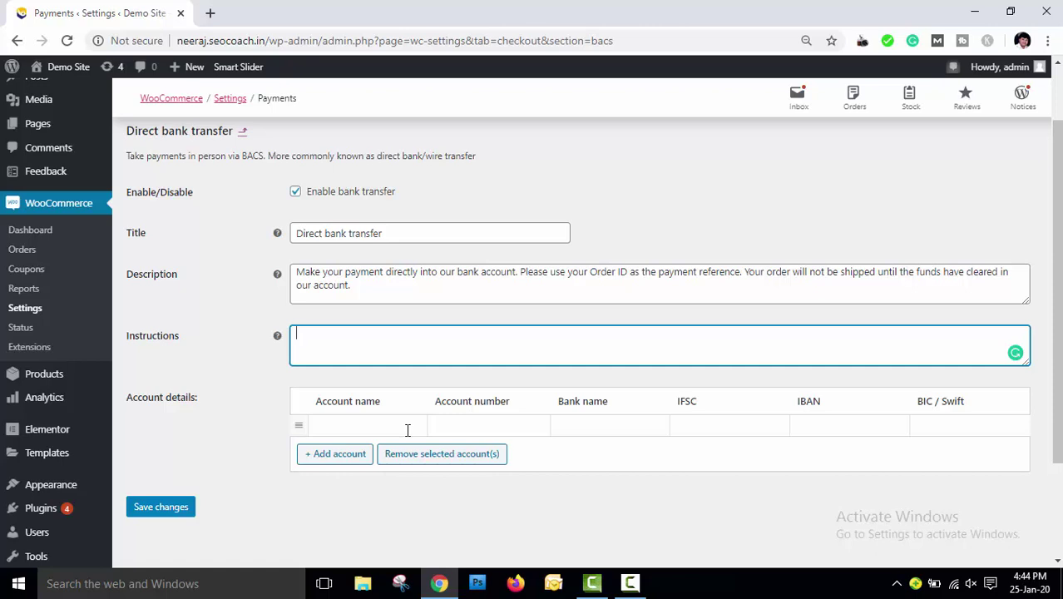
Fill the first account row with ICICI Bank, its account number, bank name and IFSC icic000789
left_click(407, 430)
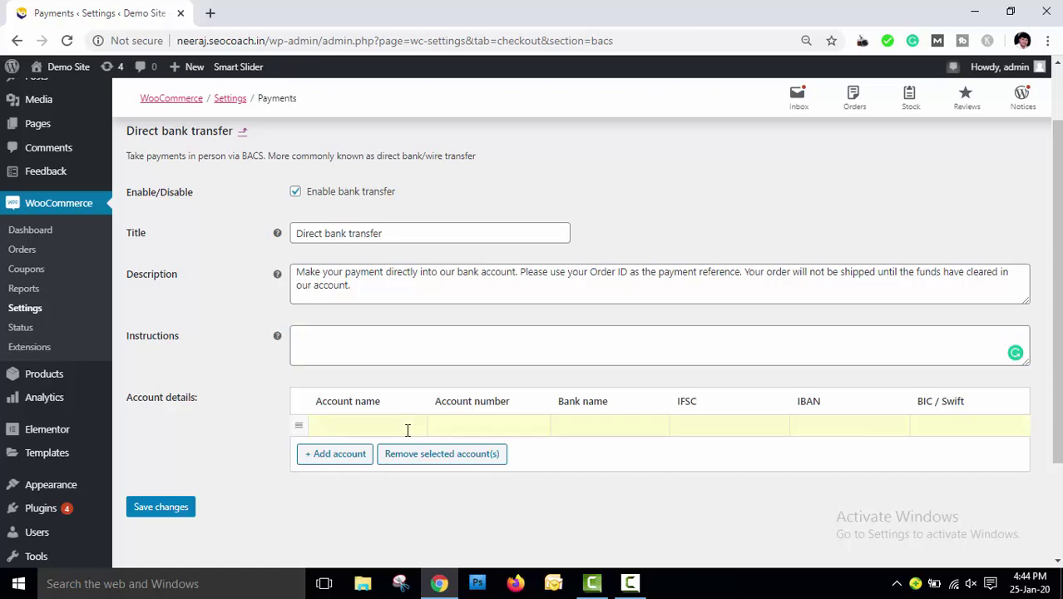
type("ICICI Bank")
left_click(462, 428)
key("ctrl+v")
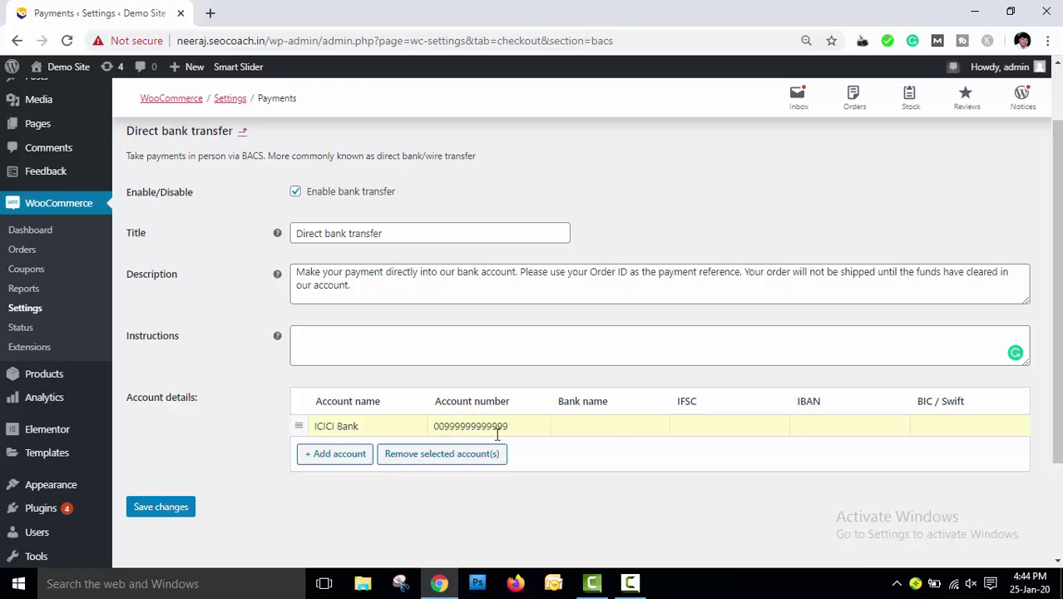
left_click(605, 432)
type("ICICI Bank")
left_click(703, 432)
type("icic000789")
left_click(836, 430)
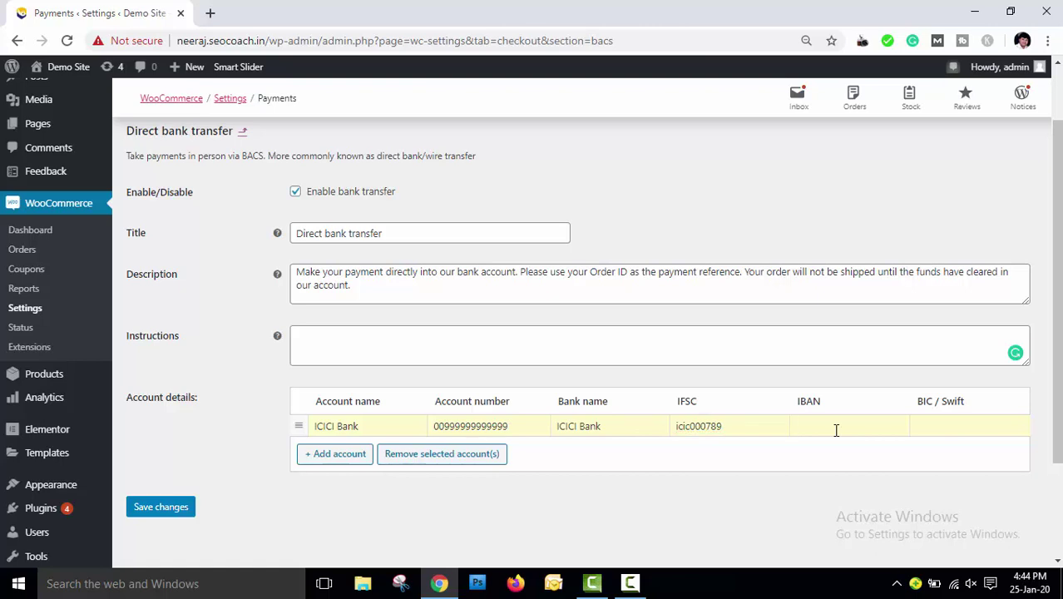
left_click(963, 429)
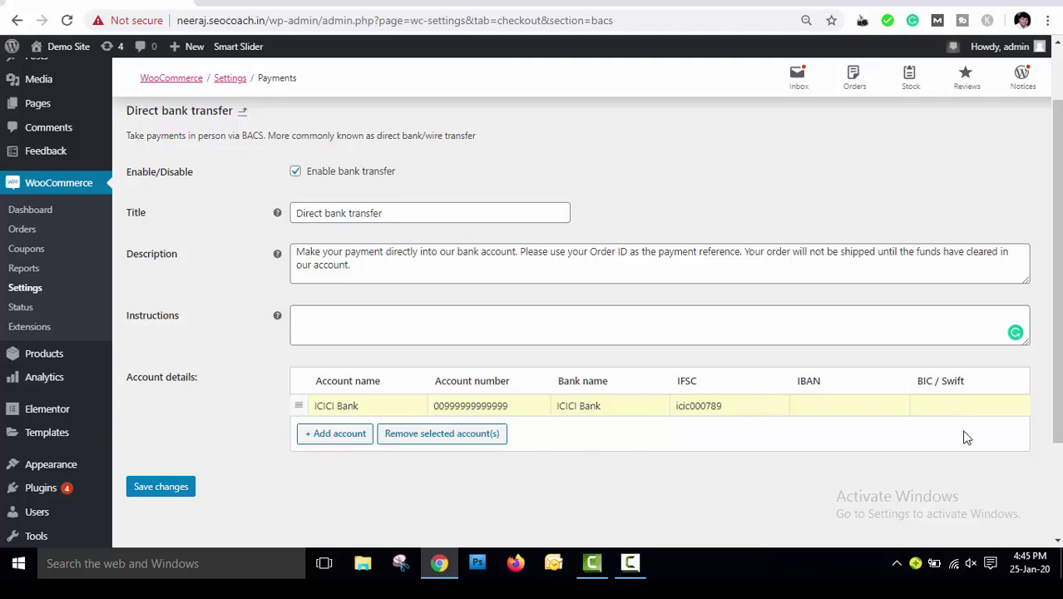
Add a second account row: SBI, its account number, bank SBI Patel Nagar, IFSC SBI000636
left_click(341, 436)
left_click(342, 430)
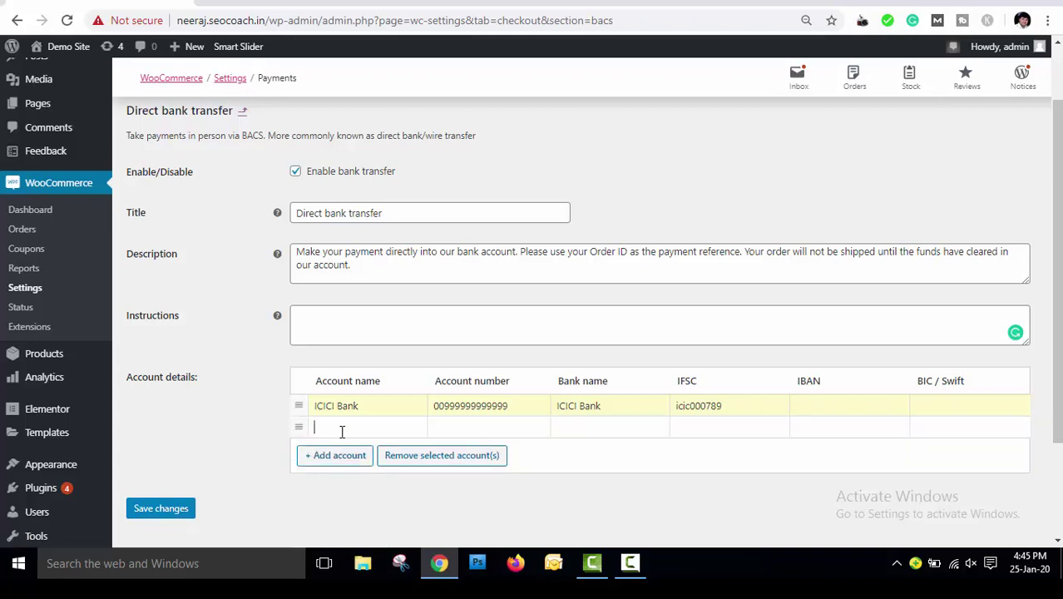
type("SBI")
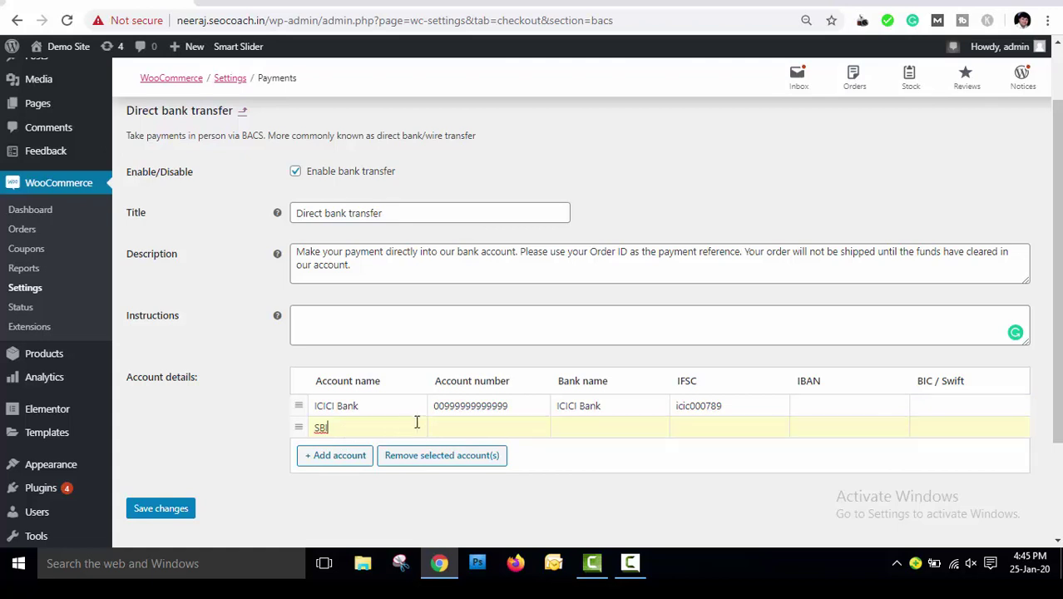
left_click(464, 431)
left_click(601, 431)
type("S")
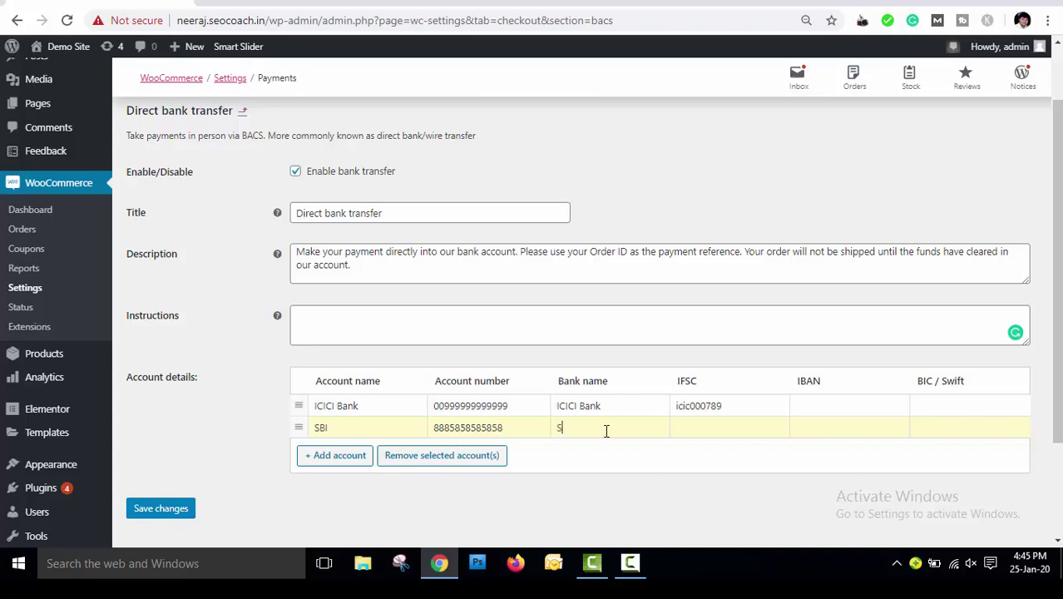
type("BI PA")
key("BackSpace")
type("atel Nagar")
left_click(714, 434)
type("SBI000636")
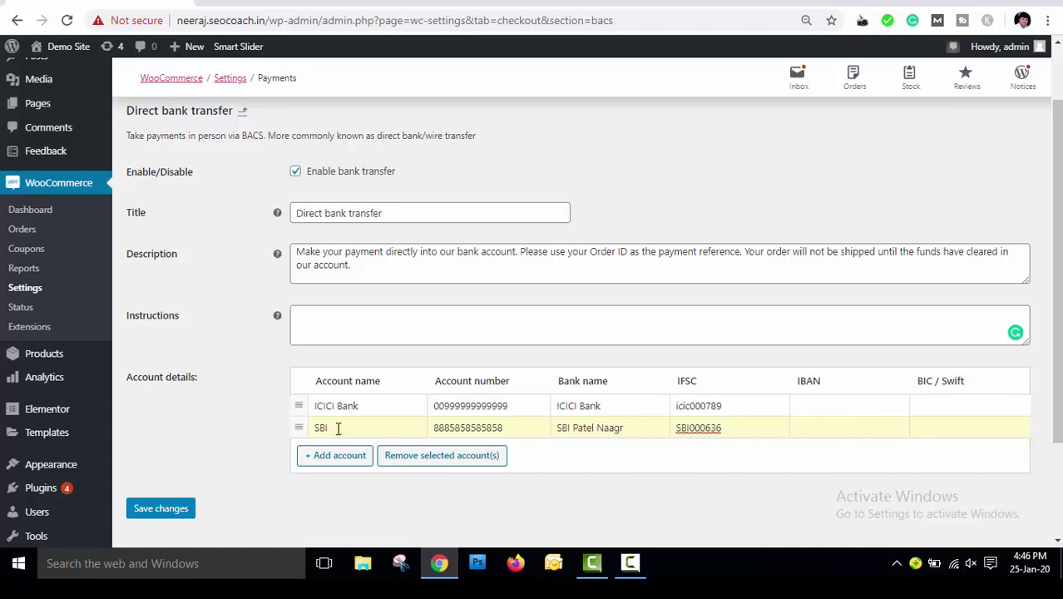
Delete the SBI account row and save the bank transfer settings with only ICICI Bank listed
left_click(446, 456)
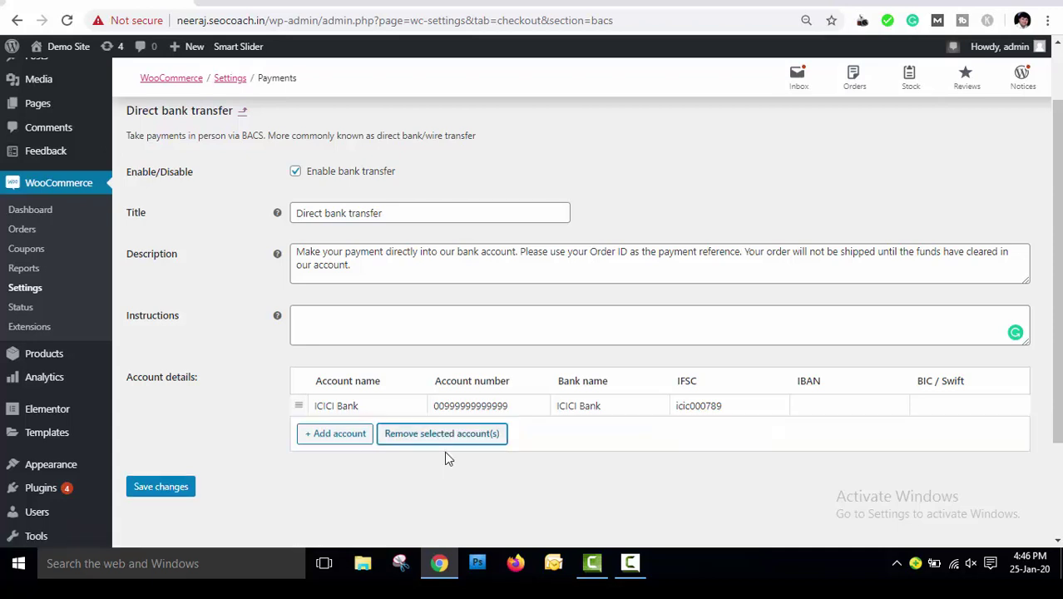
left_click(161, 487)
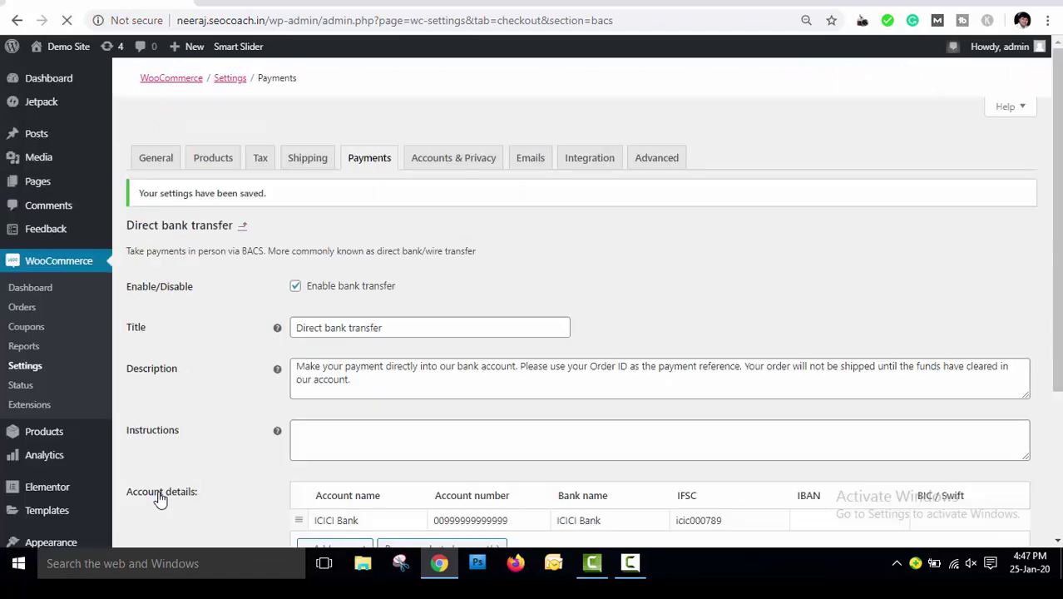
scroll(160, 499, "down", 2)
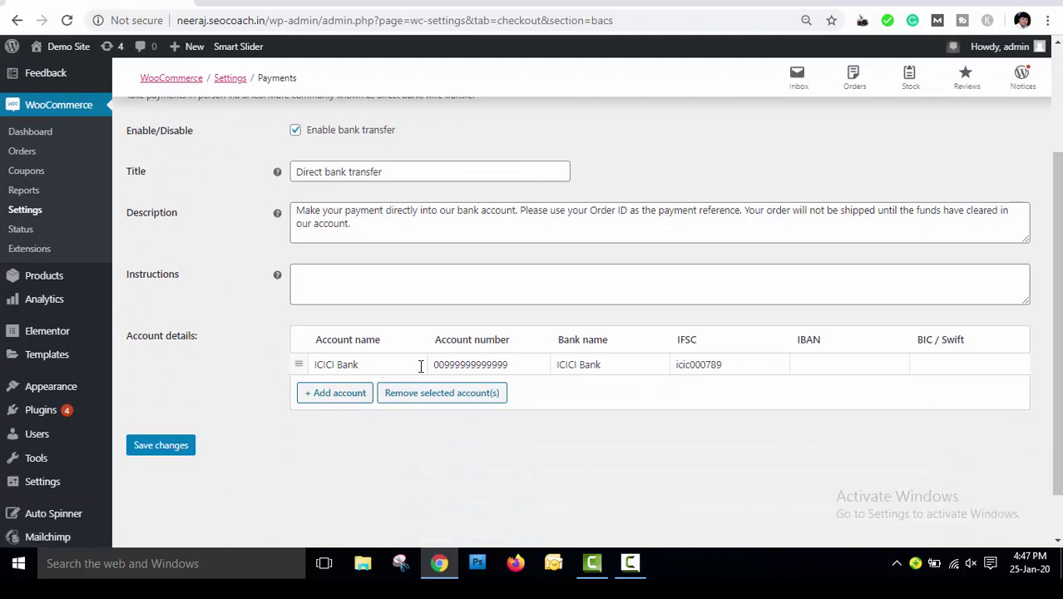
scroll(470, 335, "up", 2)
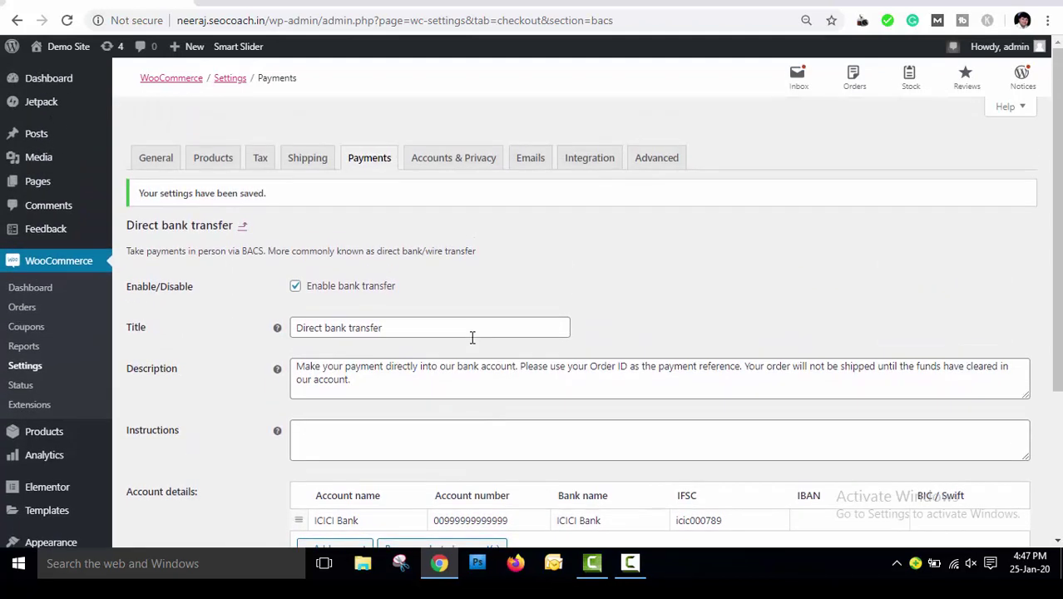
Go from the payment methods list into the Check payments settings
left_click(243, 231)
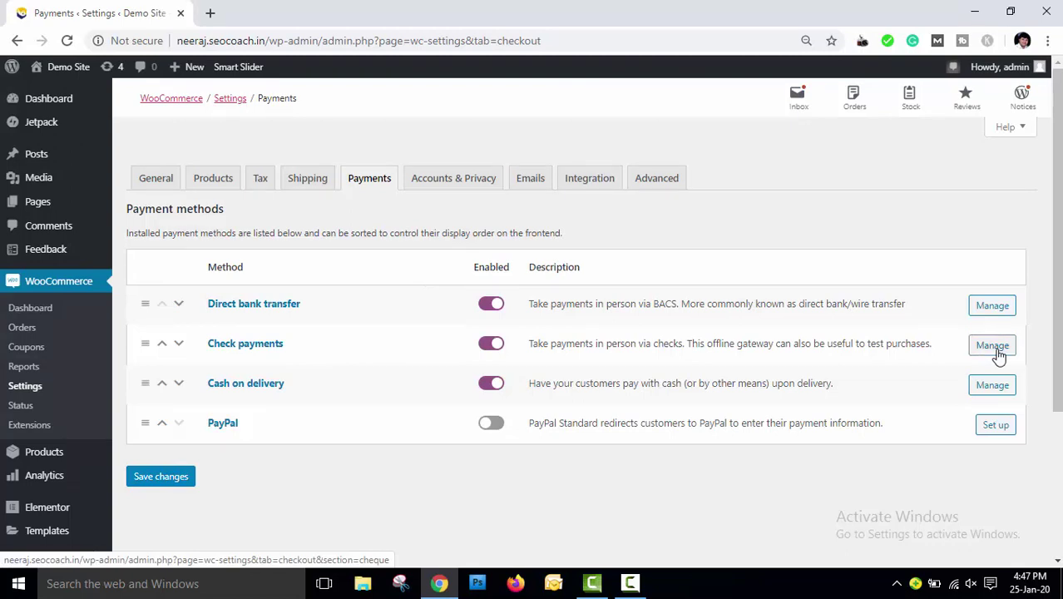
left_click(984, 353)
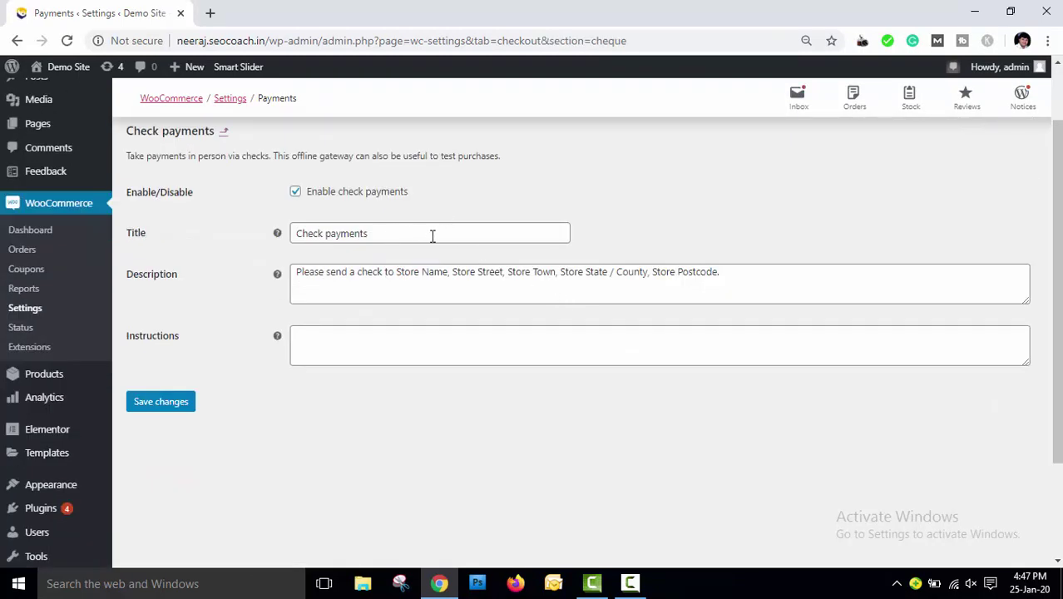
left_click_drag(432, 233, 296, 237)
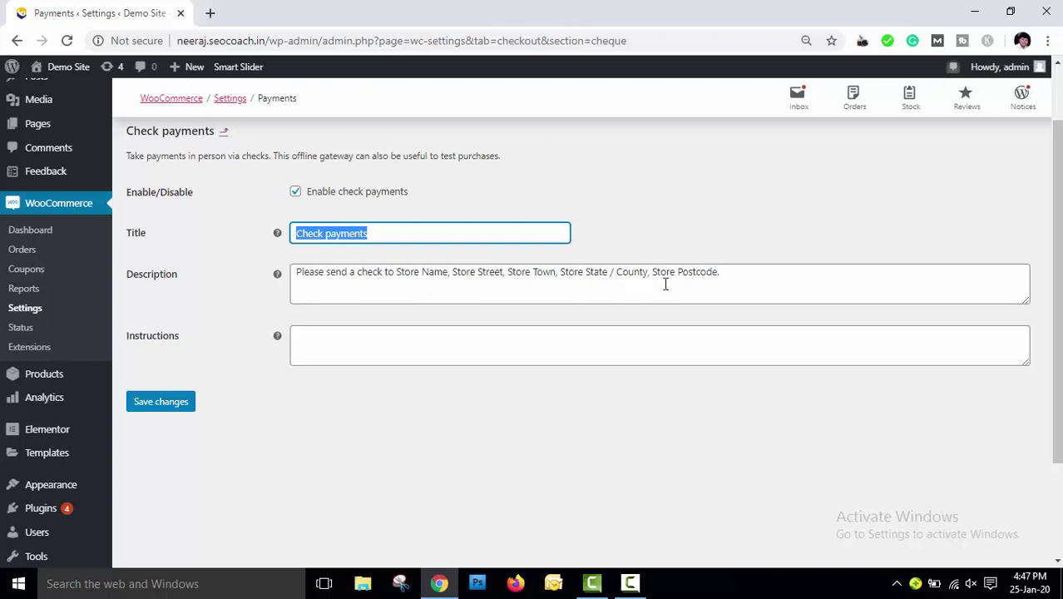
left_click_drag(743, 280, 295, 272)
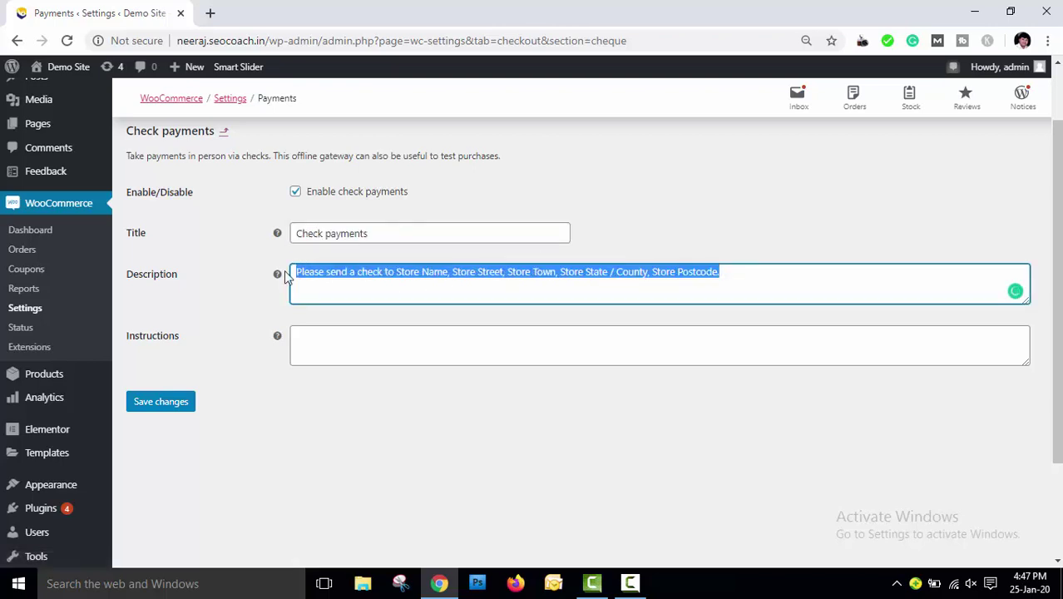
mouse_move(281, 271)
Replace the Check payments description with cheque instructions for Digi Experts, including payee account number, and save
left_click(322, 333)
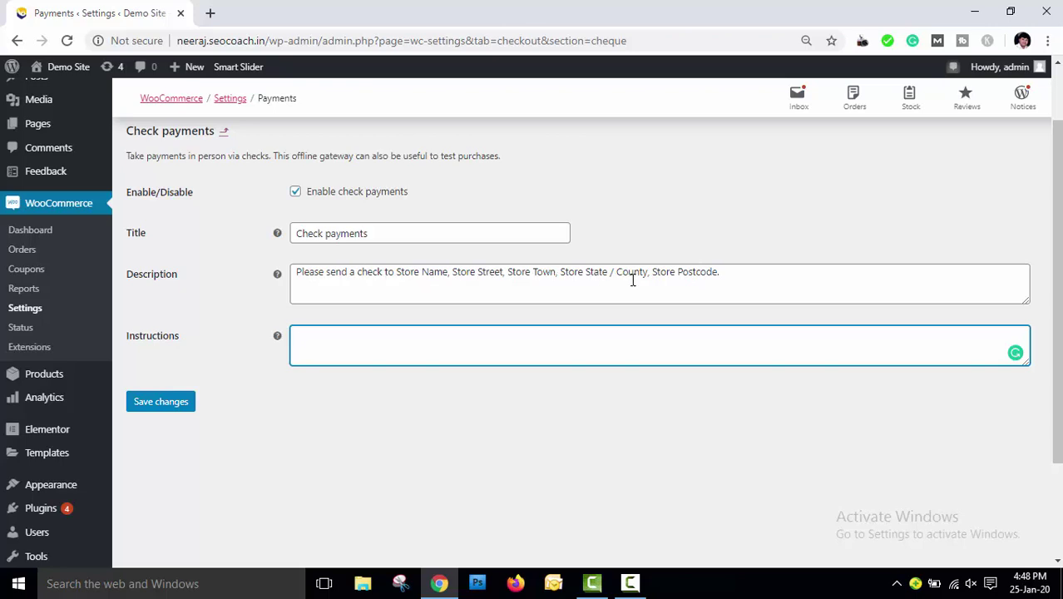
left_click(731, 278)
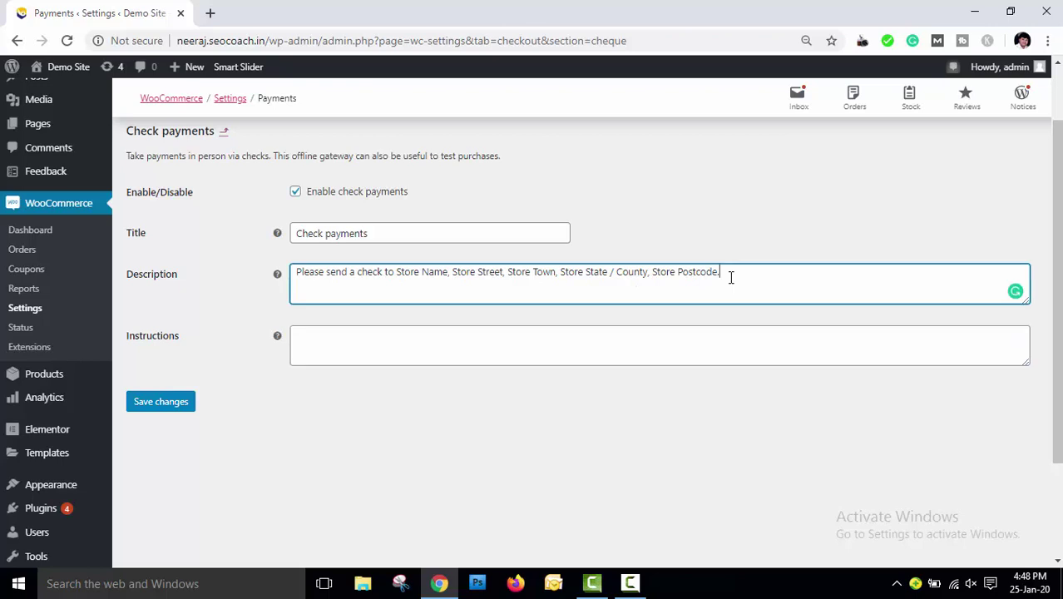
left_click_drag(731, 277, 287, 284)
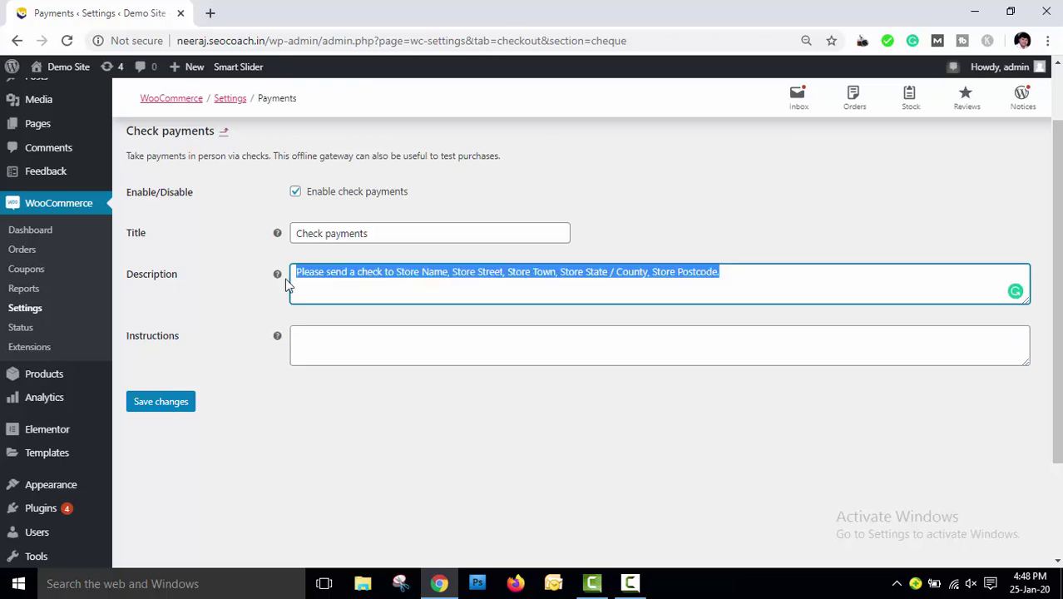
type("Send ")
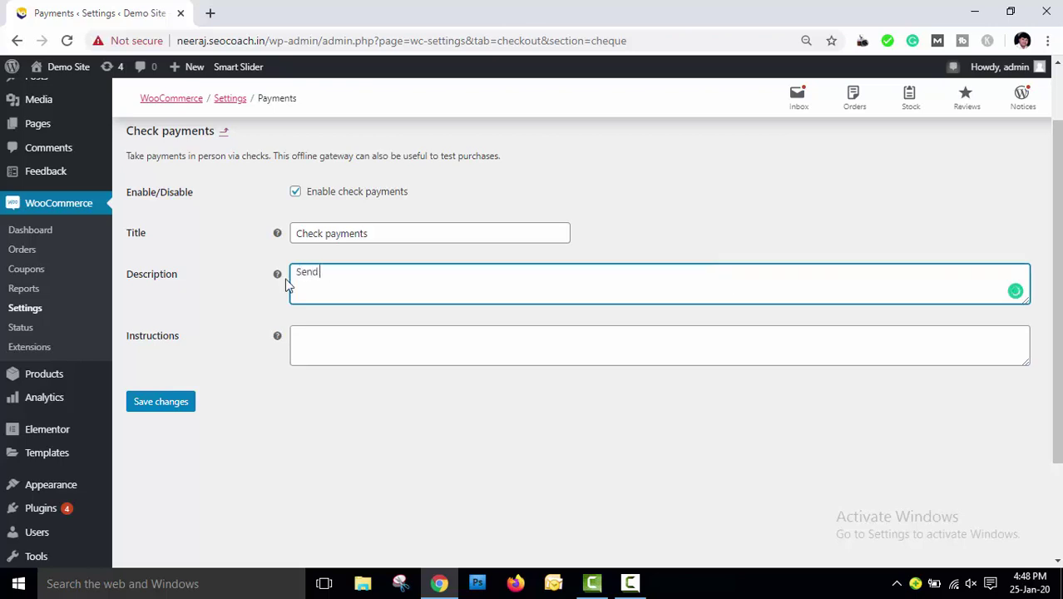
type("the chaque in favo")
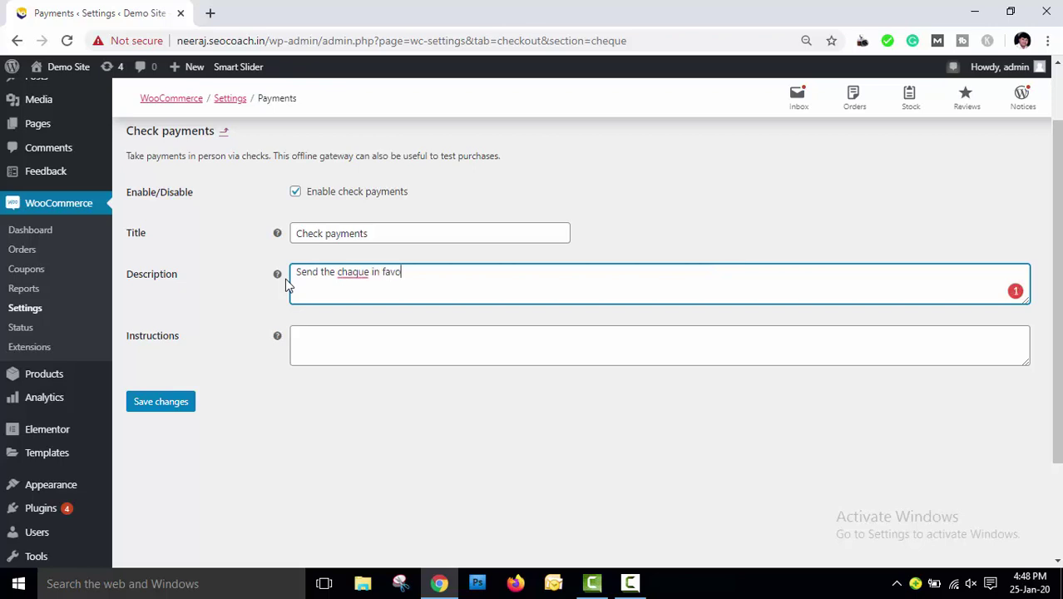
type("r of Digi Experts Pat")
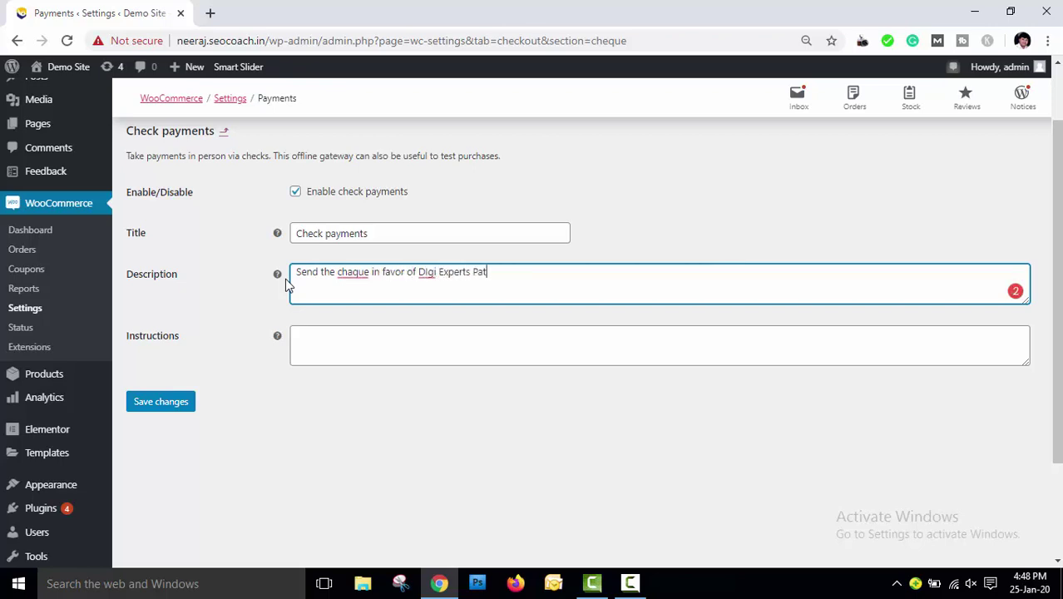
type("el Nagar include you Chaqu")
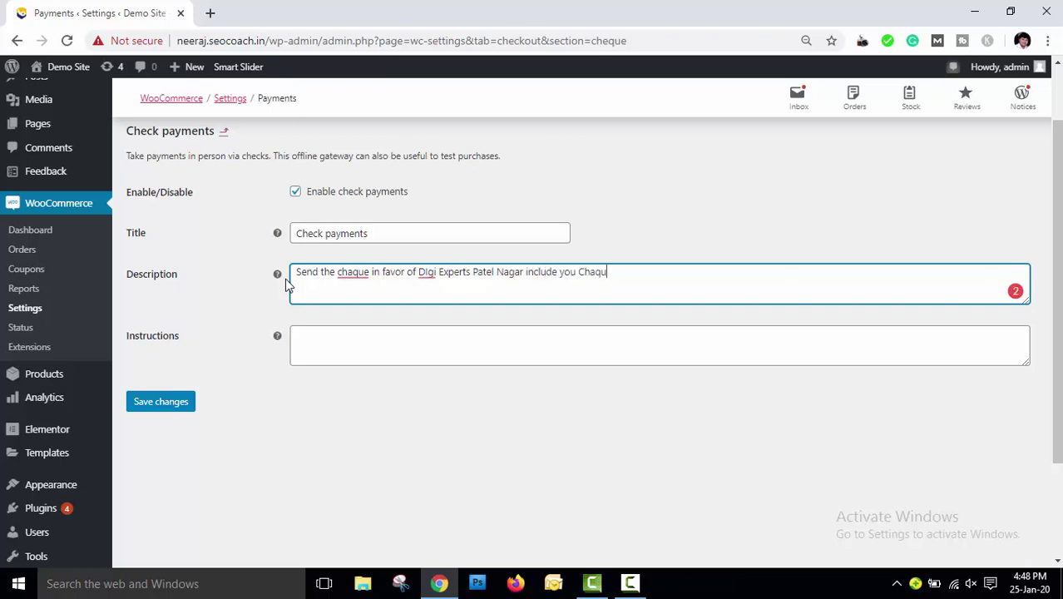
type("e number, payee Name and Adress")
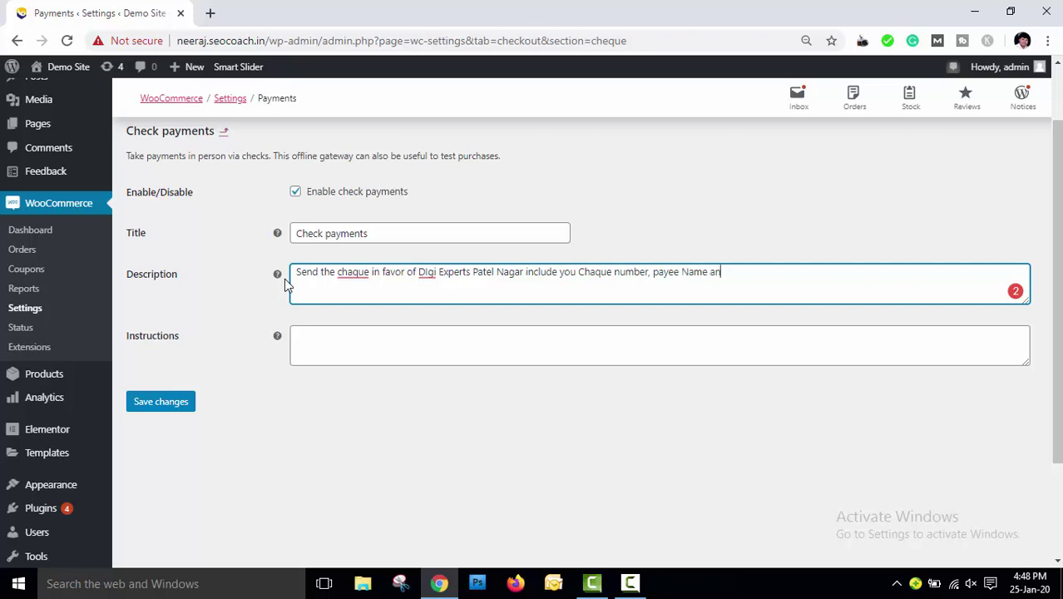
key("Left")
key("Left")
key("Left")
key("Left")
key("Left")
type("d")
key("ctrl+Left")
key("ctrl+Left")
key("Left")
type(", Payee Account ")
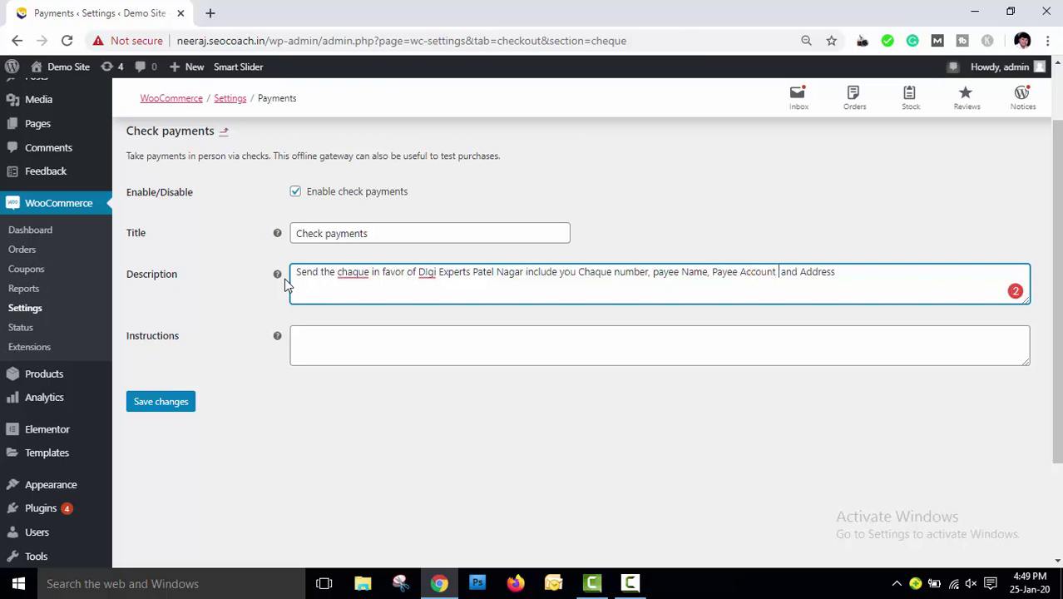
type("number")
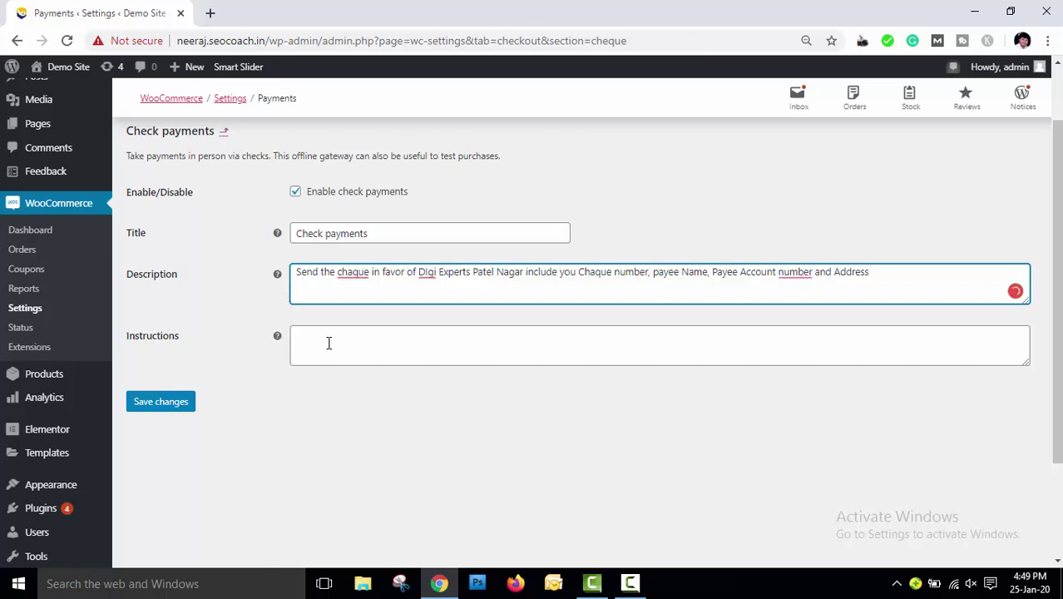
left_click(161, 403)
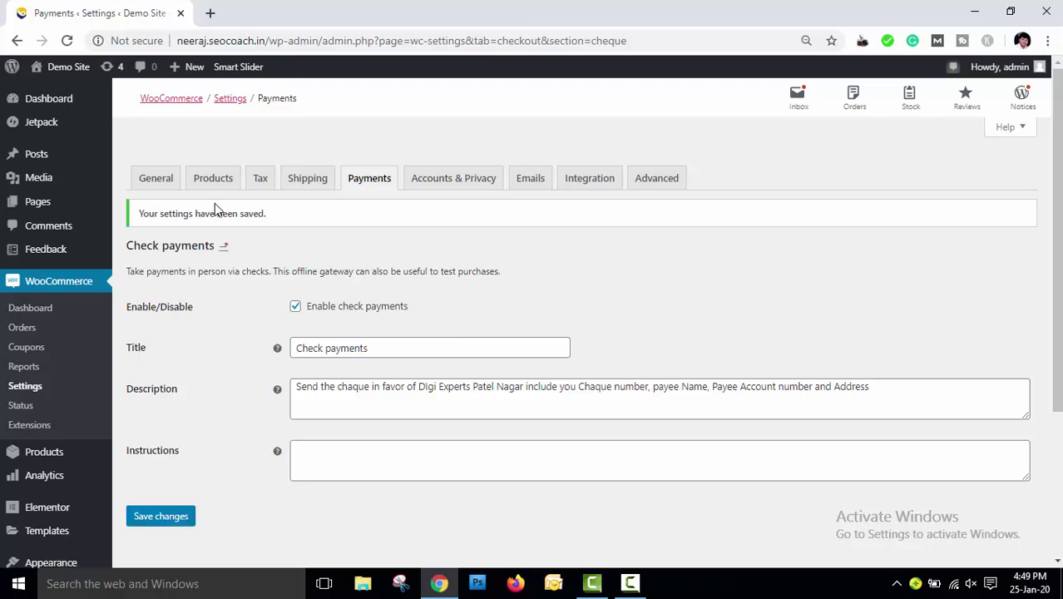
Return to the payment methods list and open the PayPal settings
left_click(224, 245)
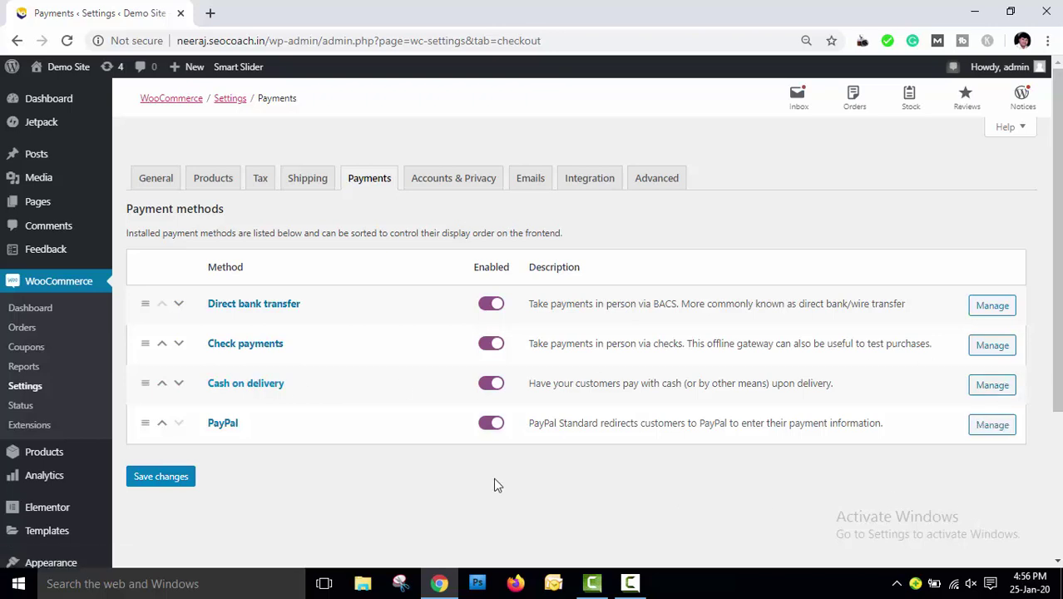
left_click(995, 427)
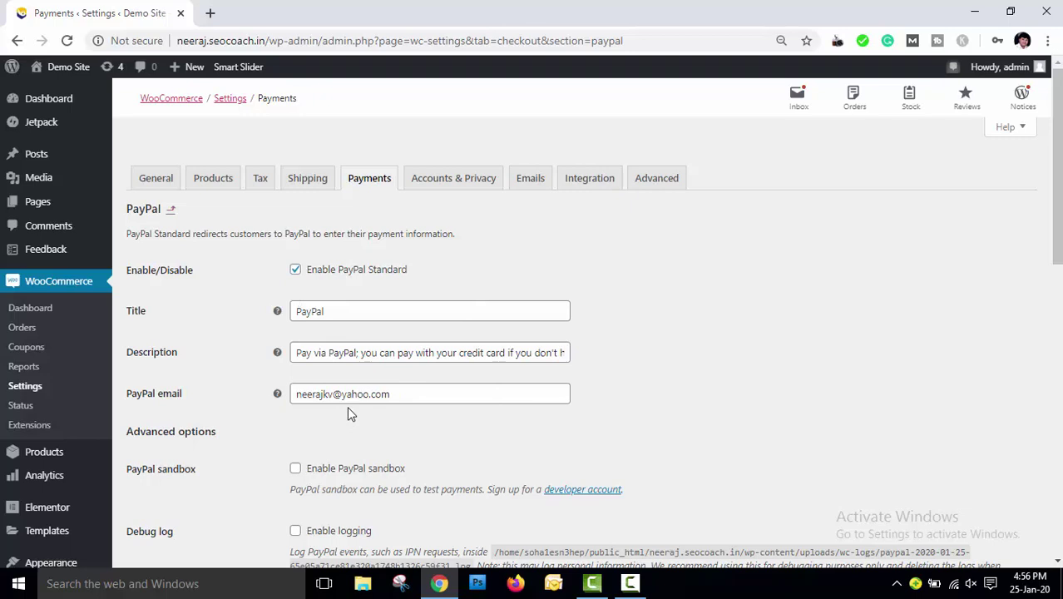
scroll(677, 374, "down", 2)
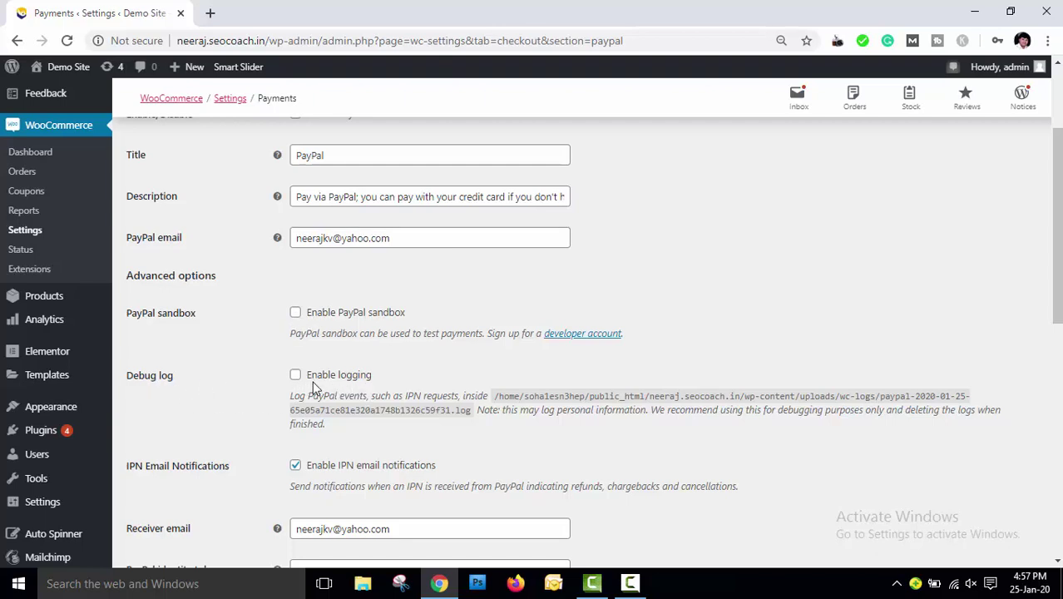
scroll(312, 381, "down", 1)
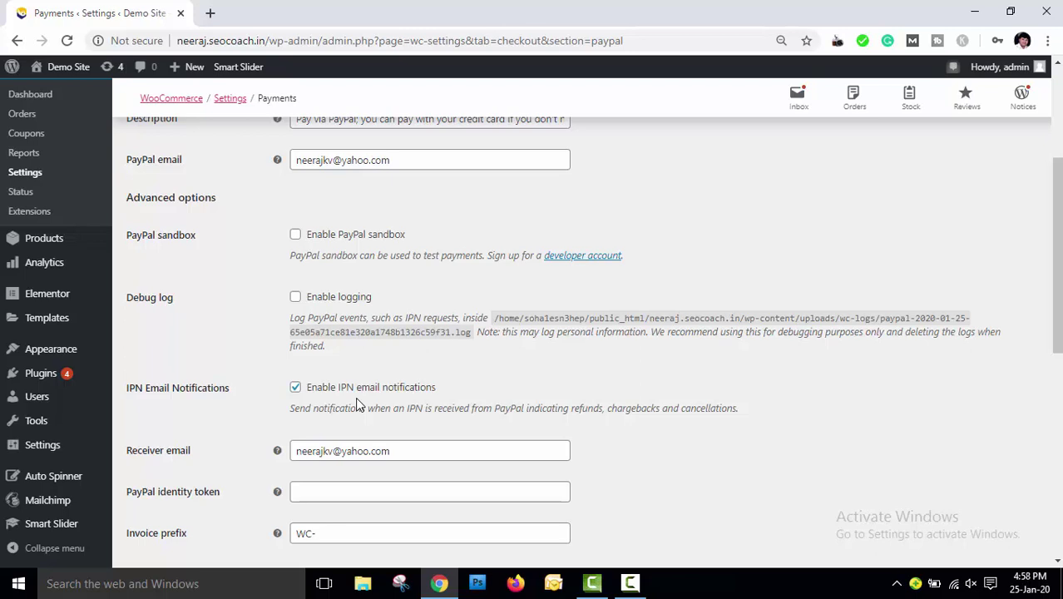
scroll(727, 388, "down", 3)
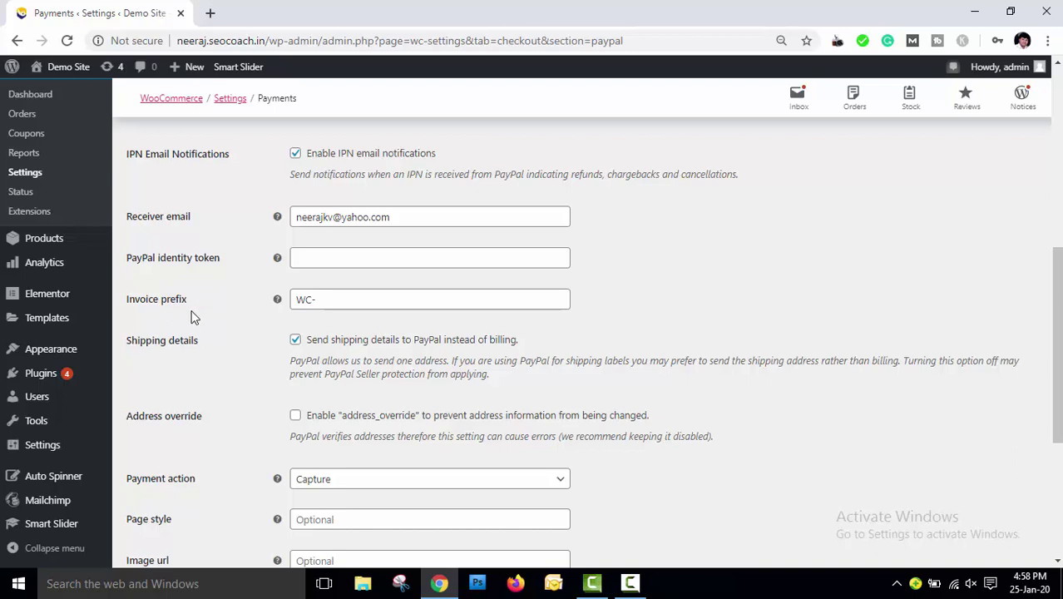
left_click(403, 215)
triple_click(296, 216)
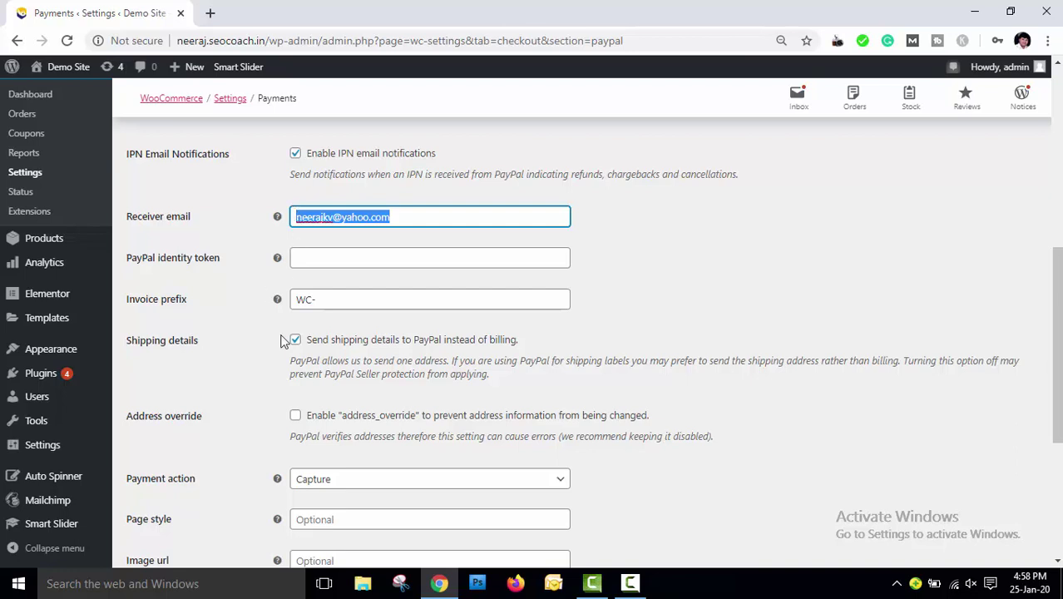
Change the PayPal invoice prefix from WC- to Digi Experts and tick Address override
left_click(322, 301)
left_click_drag(322, 306, 286, 311)
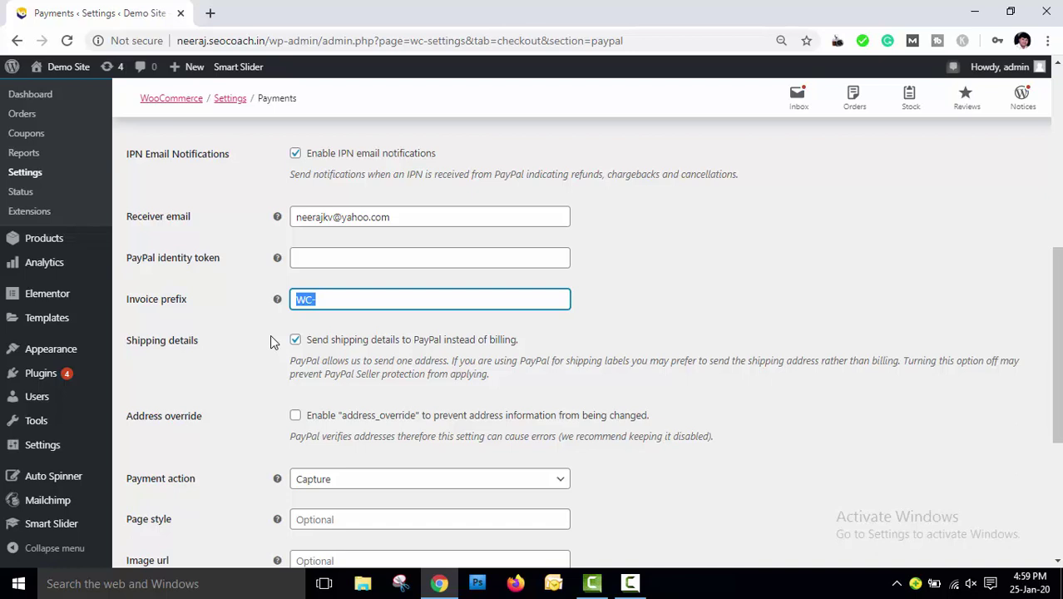
type("Digi Experts")
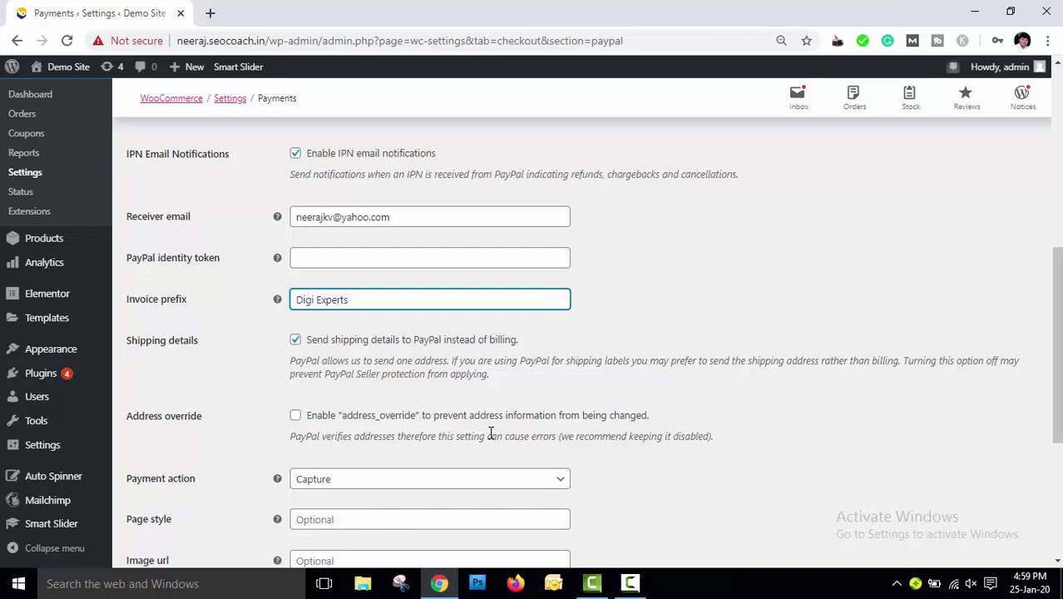
left_click(295, 415)
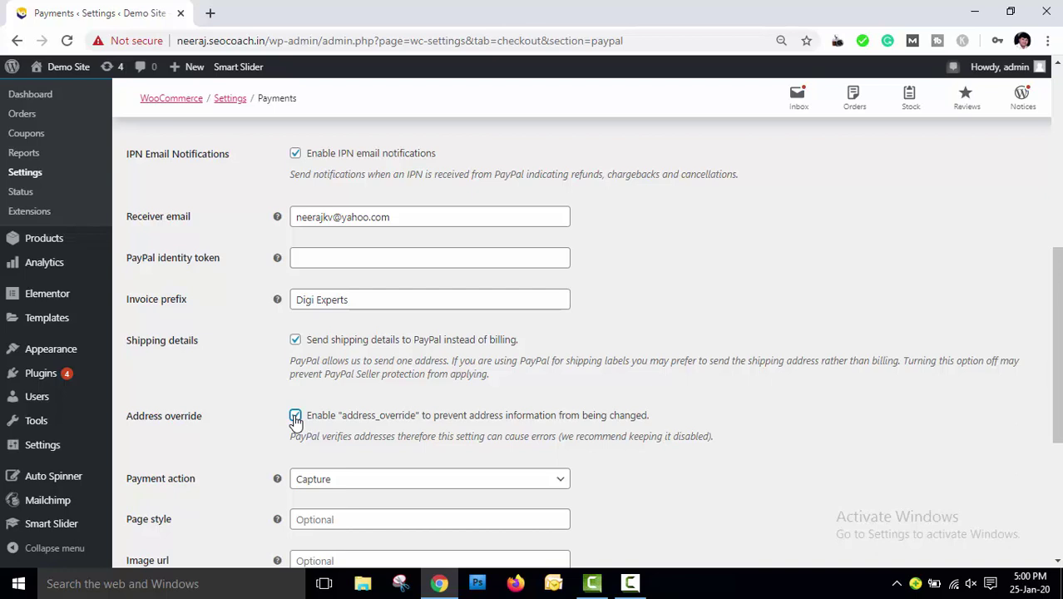
Untick PayPal address override and set the payment action to Authorize
left_click(295, 416)
scroll(499, 403, "down", 3)
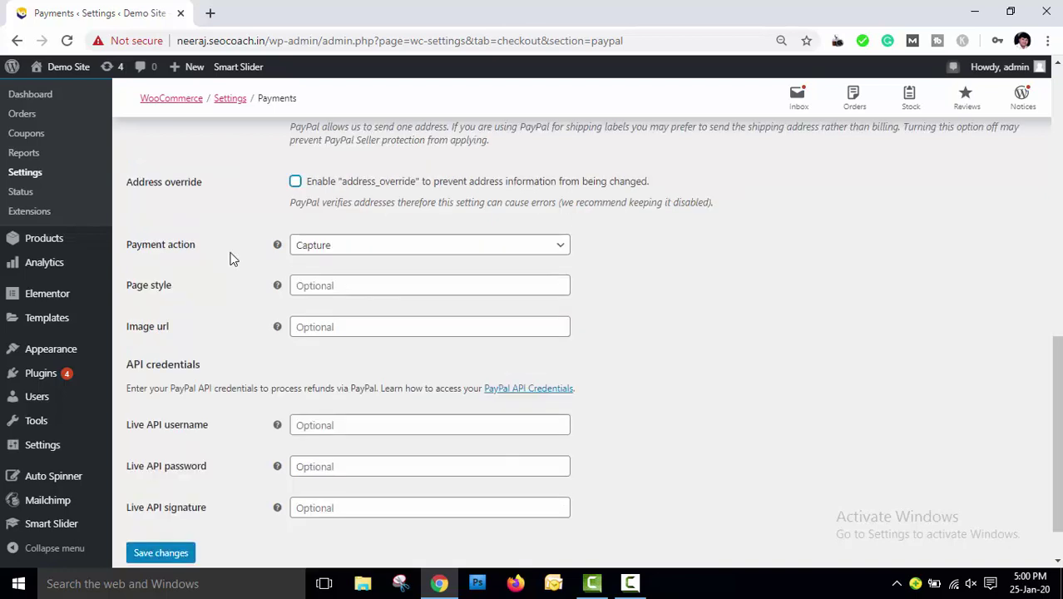
left_click(552, 248)
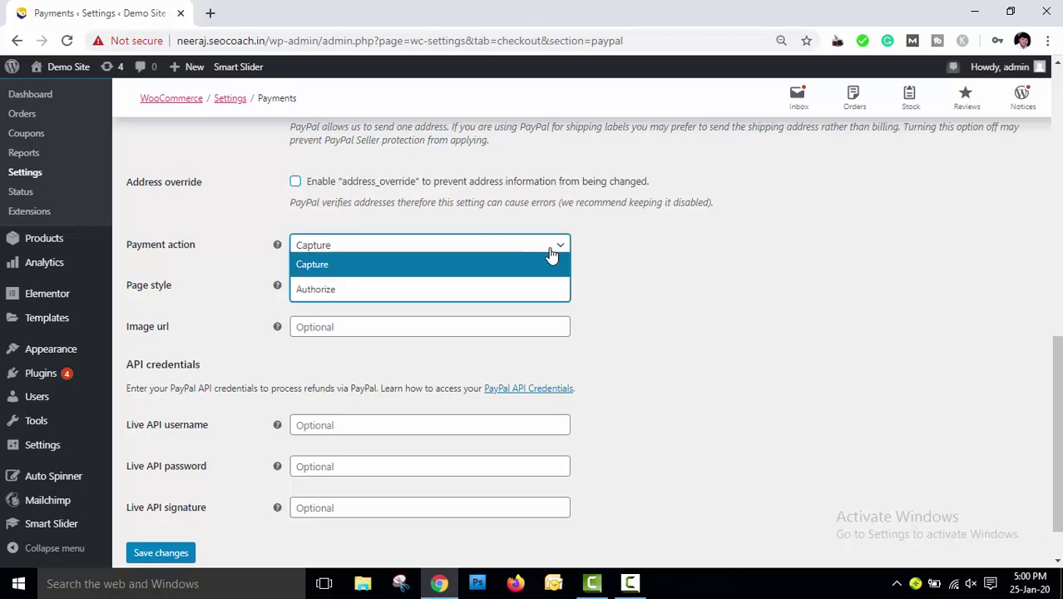
left_click(472, 292)
left_click(394, 245)
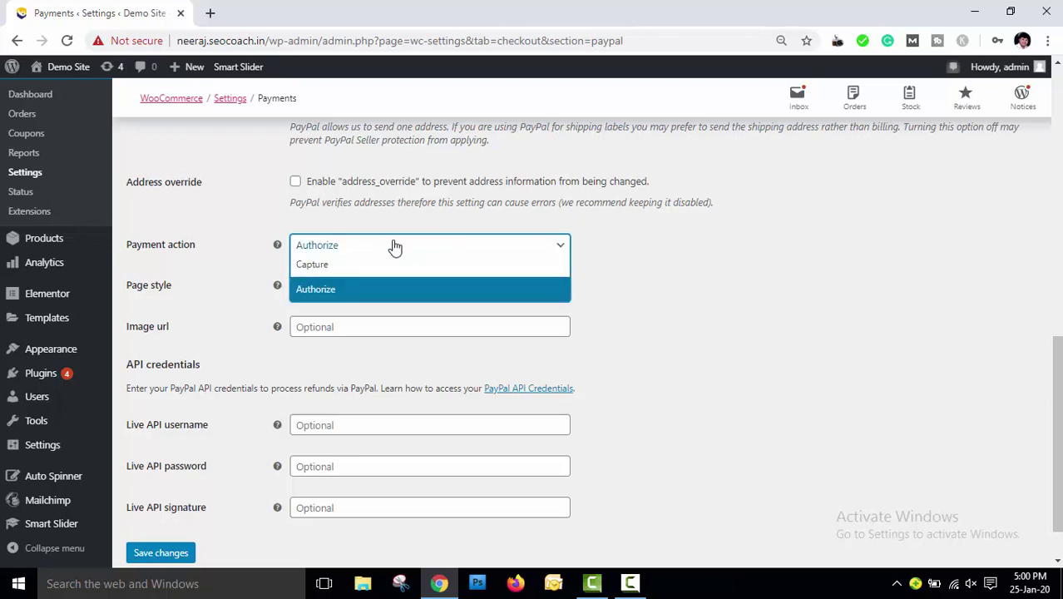
left_click(387, 291)
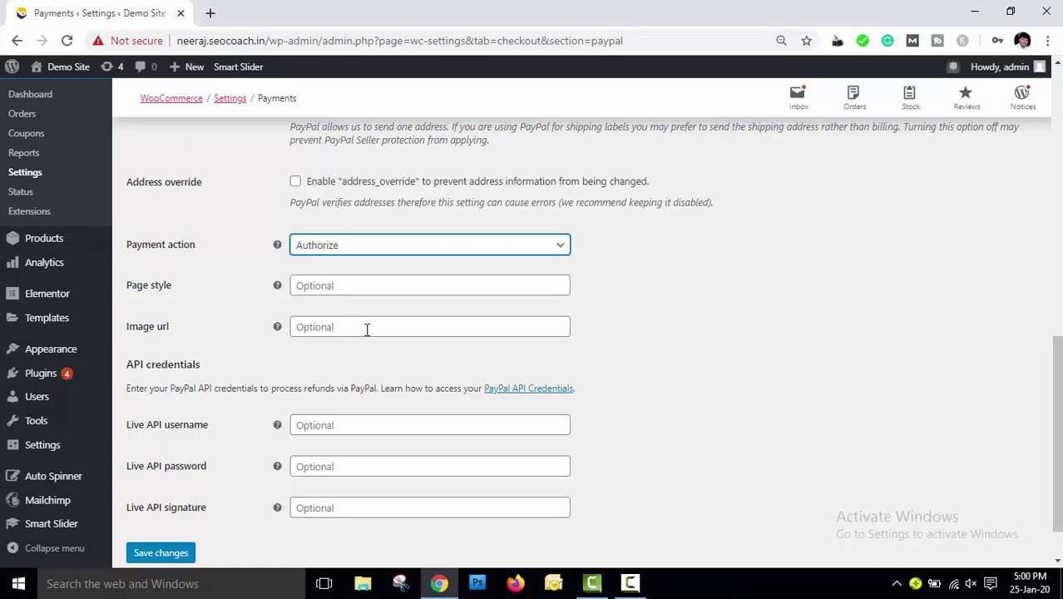
scroll(731, 385, "down", 1)
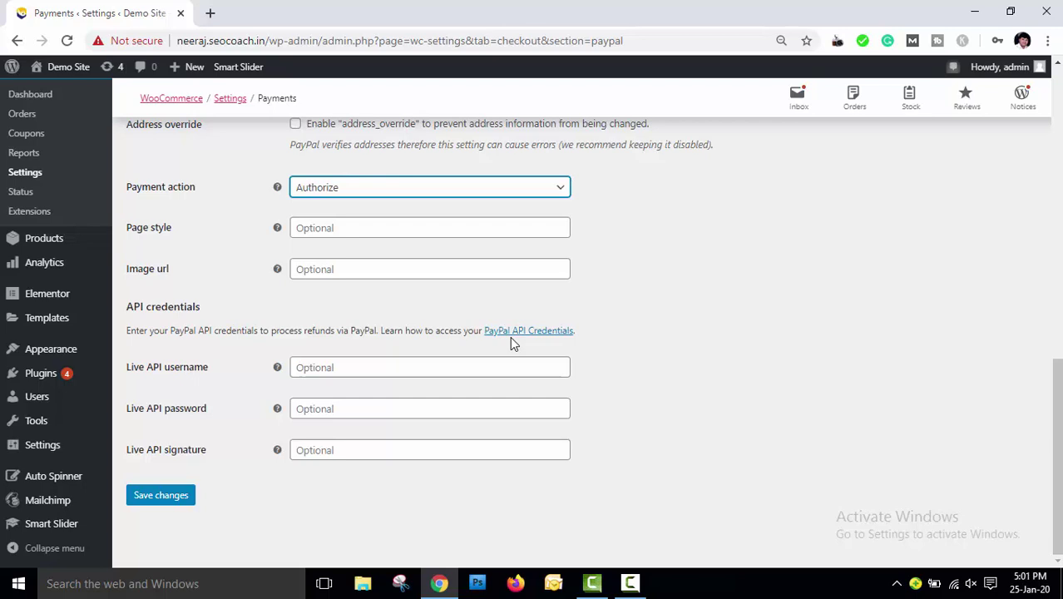
scroll(638, 333, "up", 5)
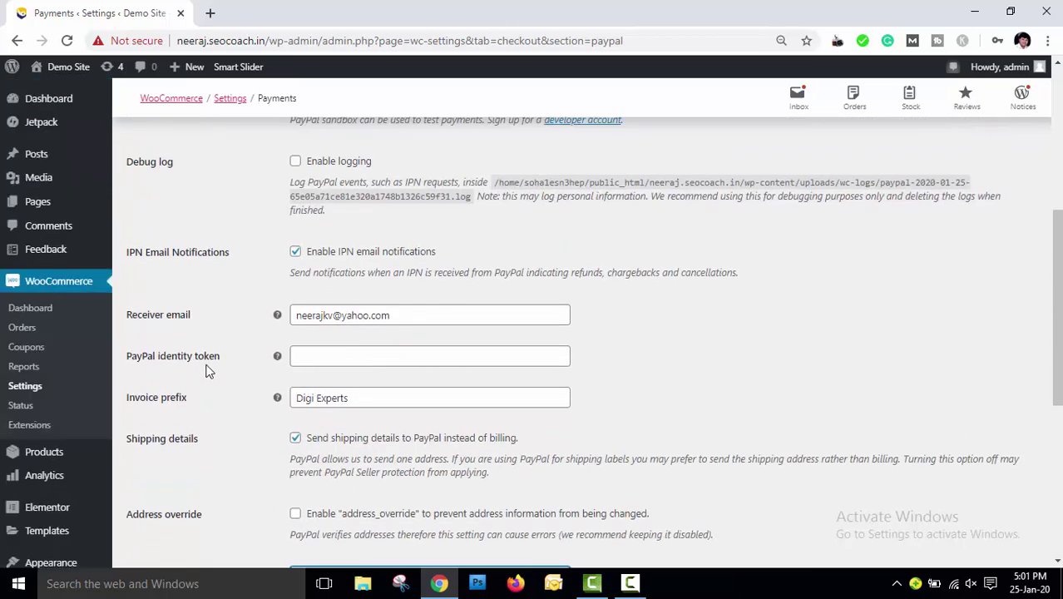
scroll(571, 387, "down", 5)
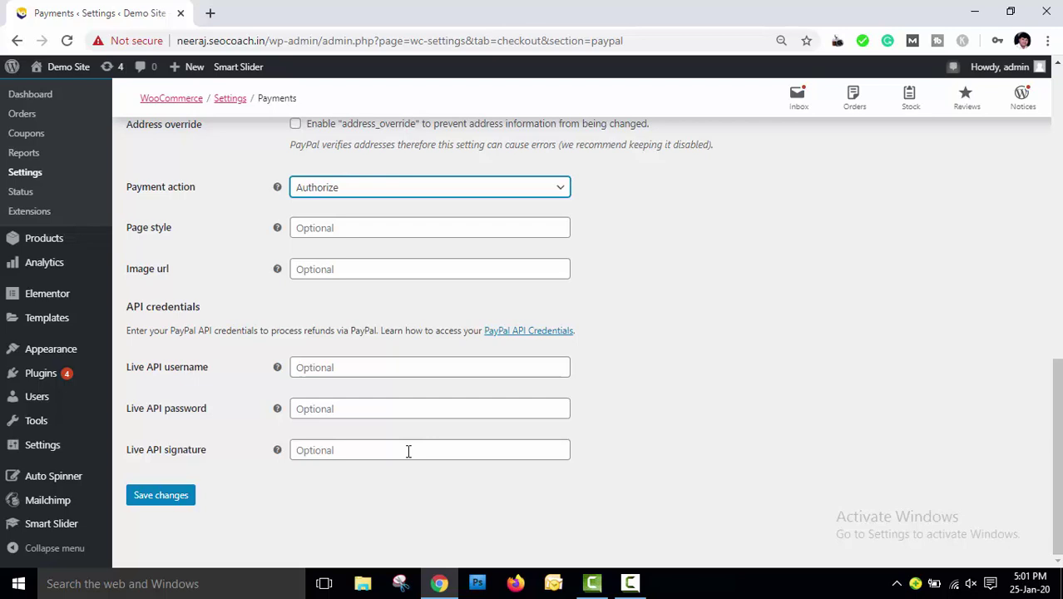
Save the PayPal settings, then save the Payment methods list with all four methods enabled
left_click(169, 503)
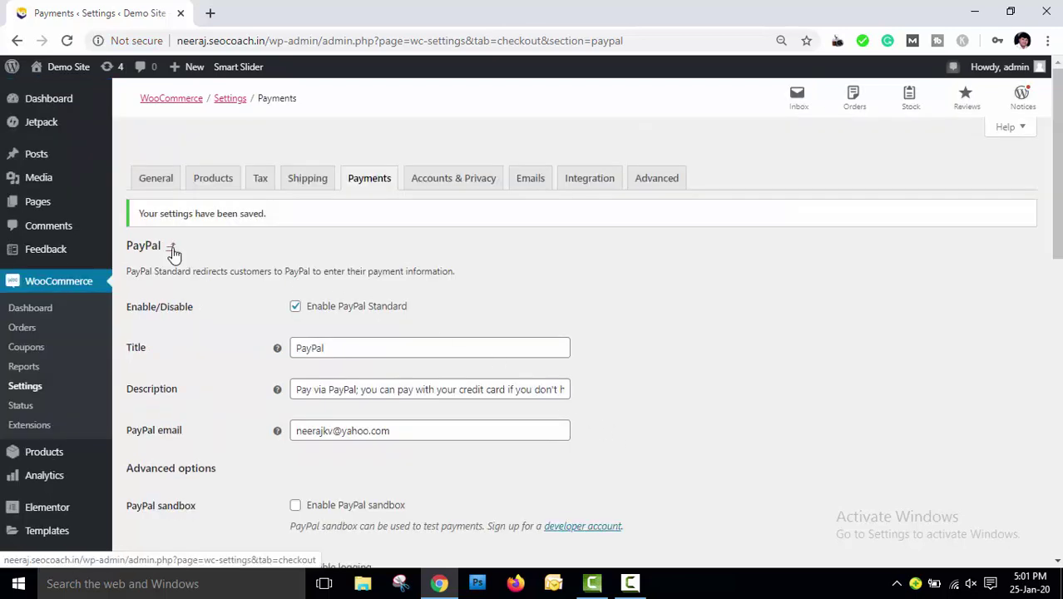
left_click(171, 249)
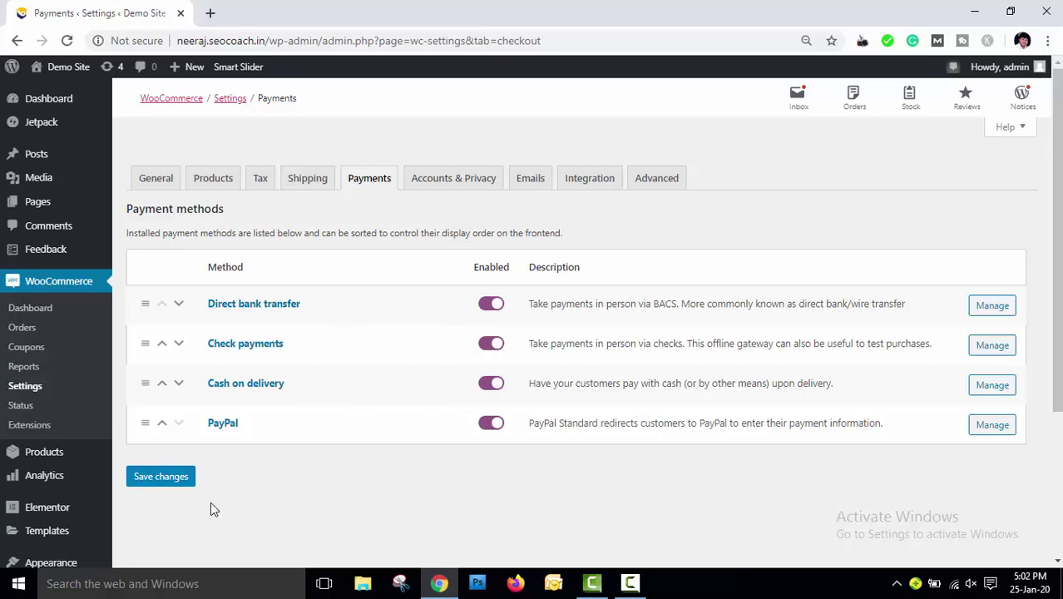
left_click(167, 480)
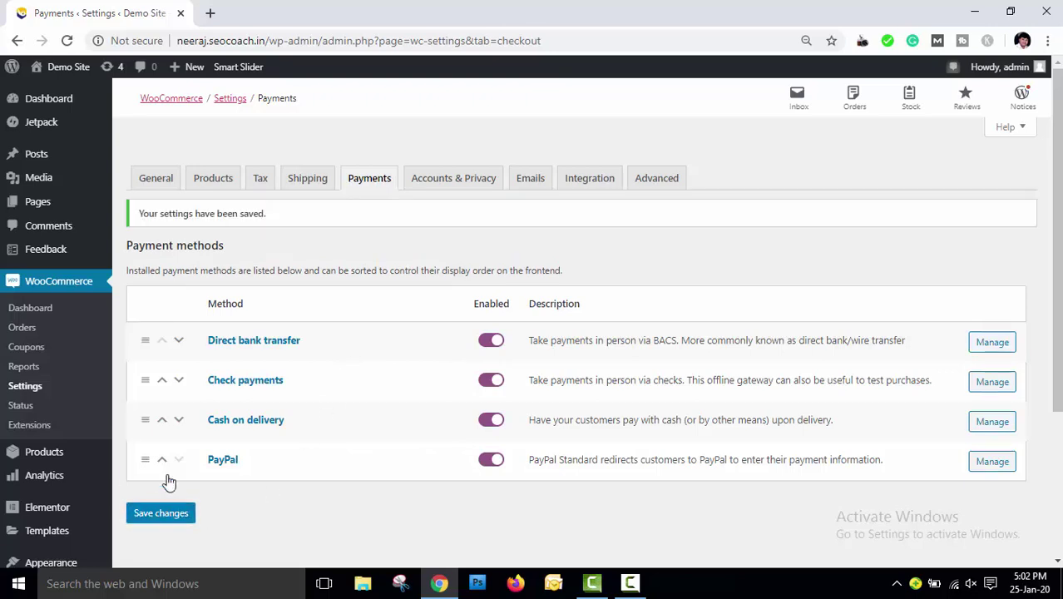